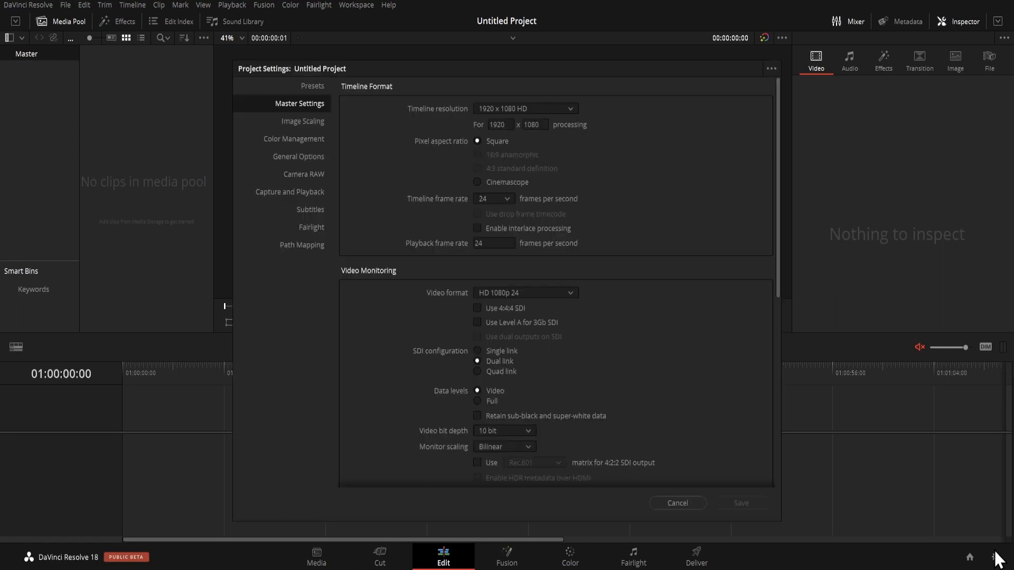
- Set the project's timeline frame rate to 30 frames per second and save the project settings
{"action": "left_click", "coordinate": [501, 198]}
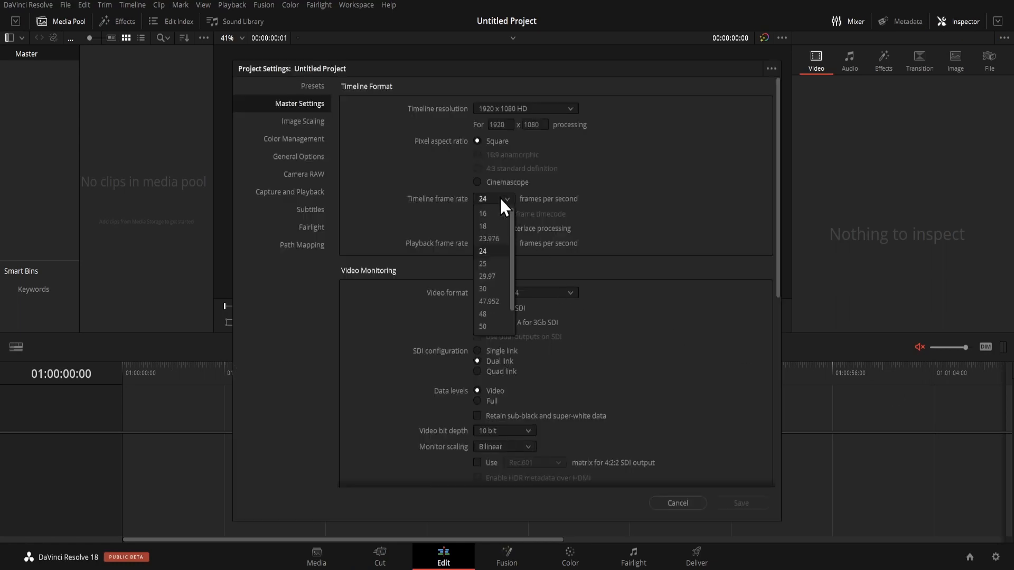
{"action": "left_click", "coordinate": [489, 295]}
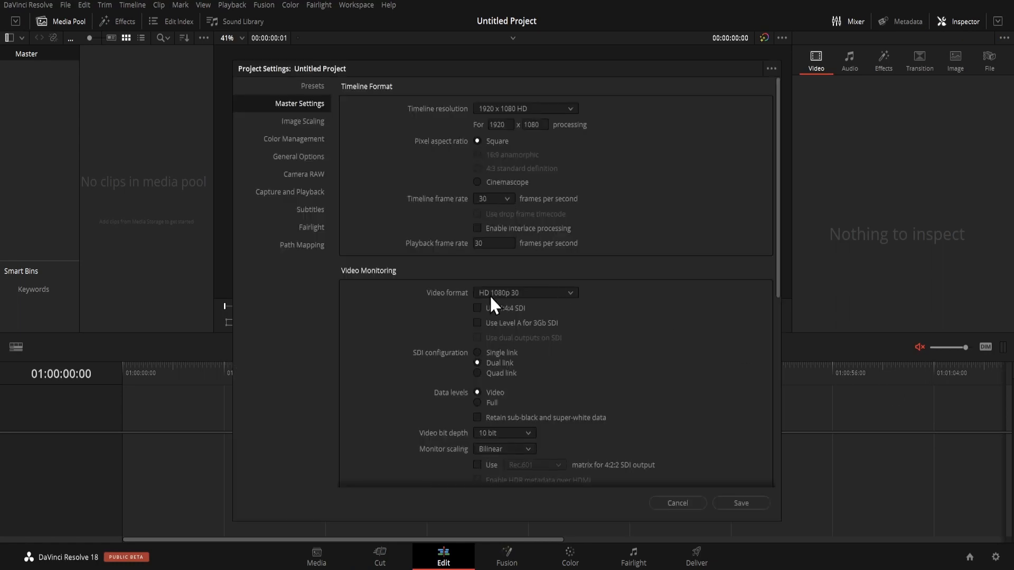
{"action": "left_click", "coordinate": [740, 503]}
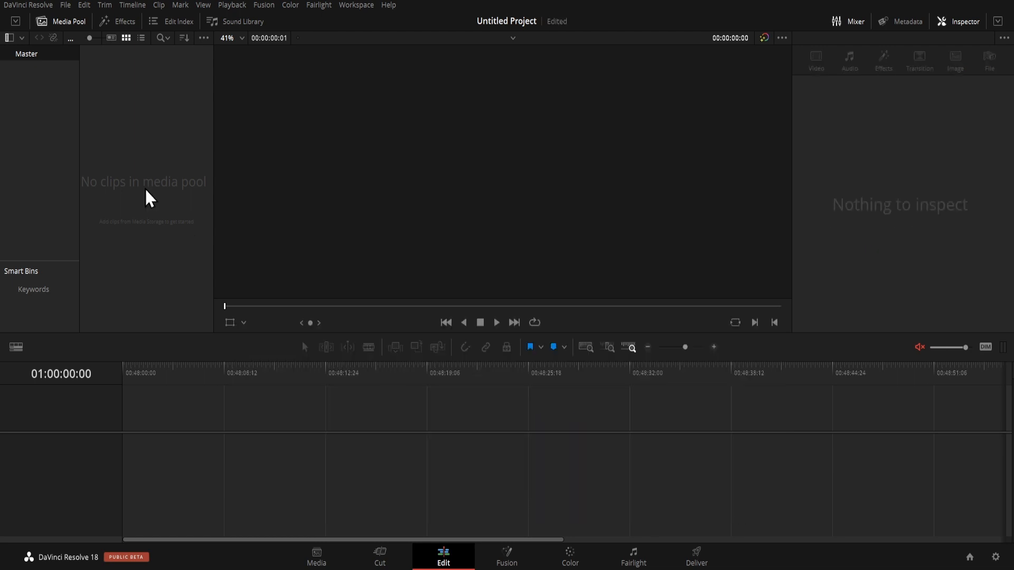
- Import the people webcam and people videos from the video editing resources folder, keeping the project frame rate
{"action": "right_click", "coordinate": [154, 221]}
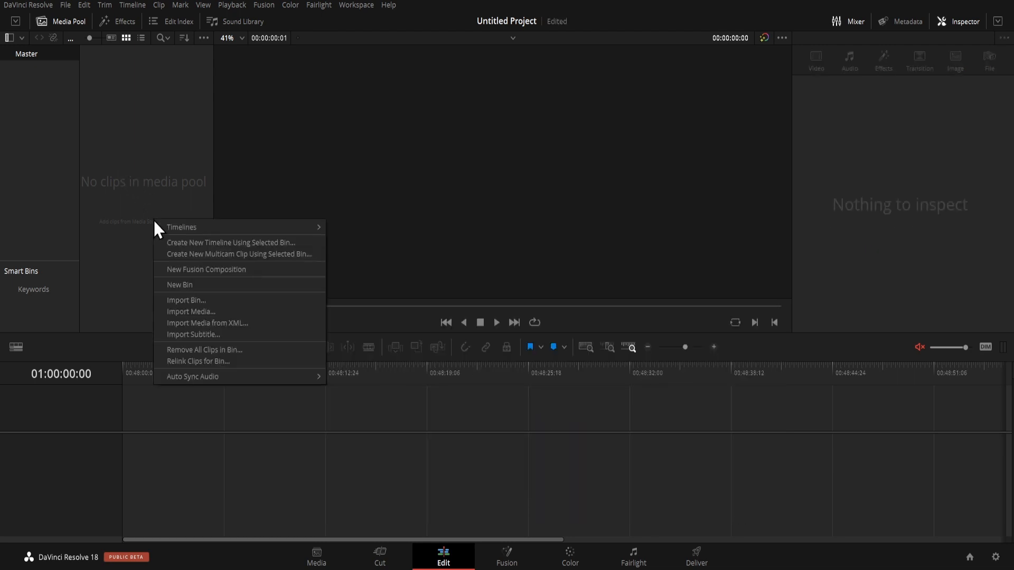
{"action": "left_click", "coordinate": [192, 312]}
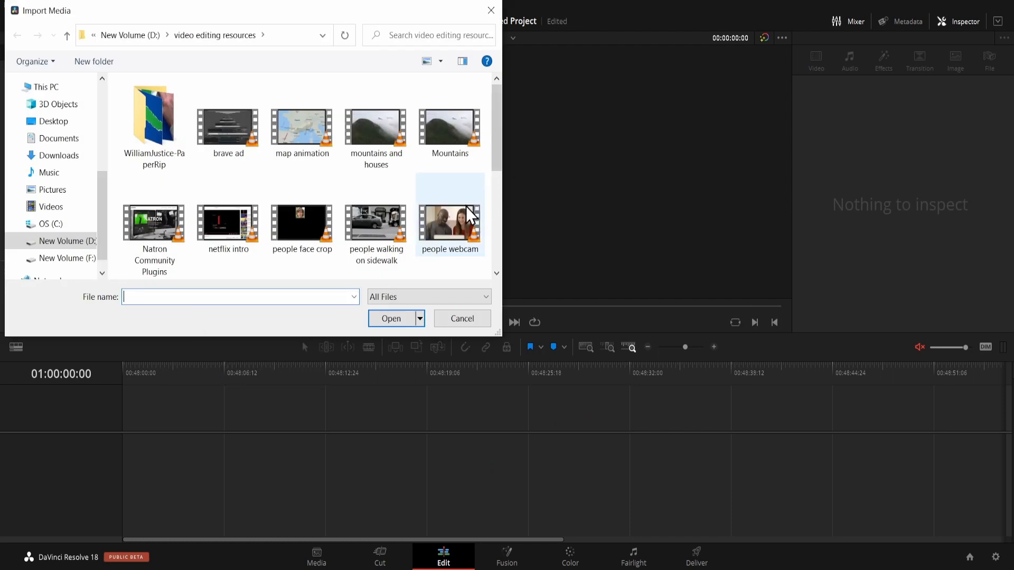
{"action": "left_click", "coordinate": [449, 219]}
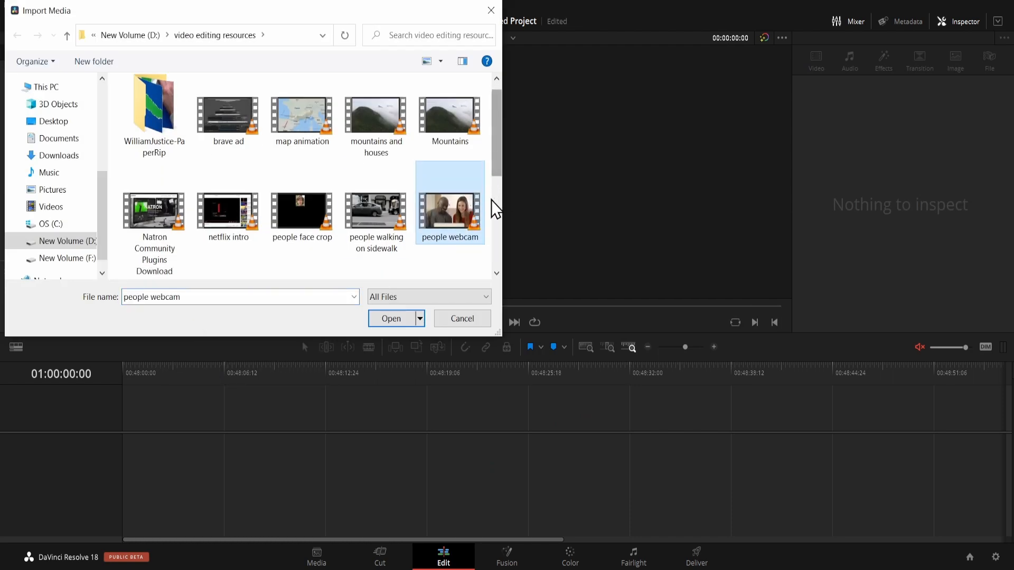
{"action": "scroll", "coordinate": [494, 208], "scroll_direction": "down", "scroll_amount": 2}
{"action": "left_click", "coordinate": [154, 233], "text": "ctrl"}
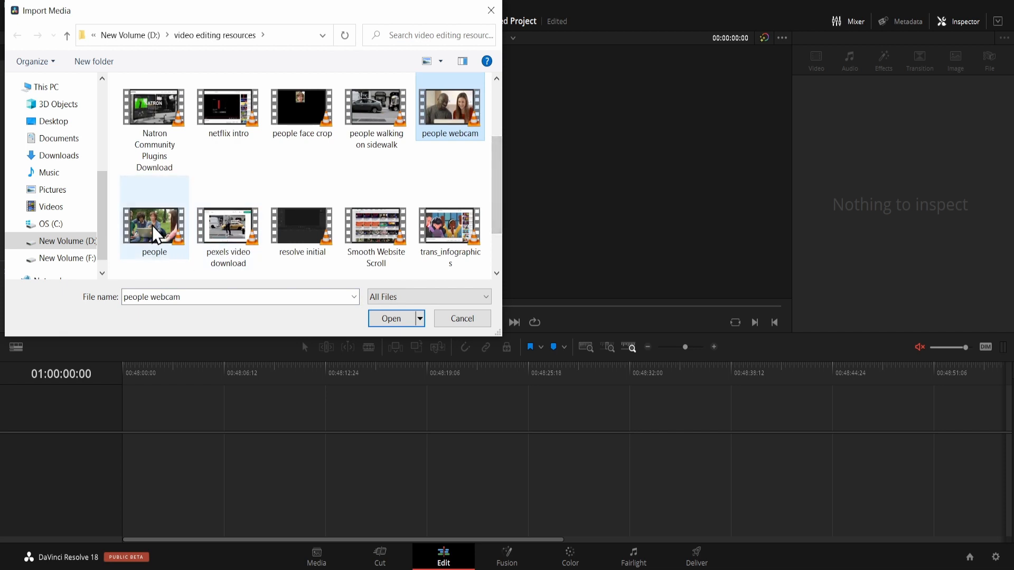
{"action": "left_click", "coordinate": [391, 318]}
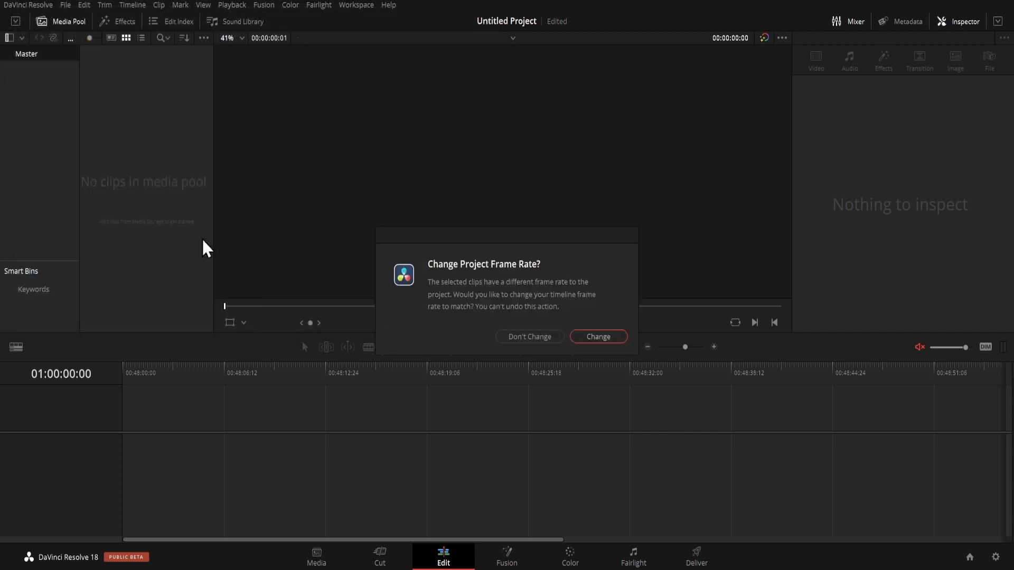
{"action": "left_click", "coordinate": [524, 339]}
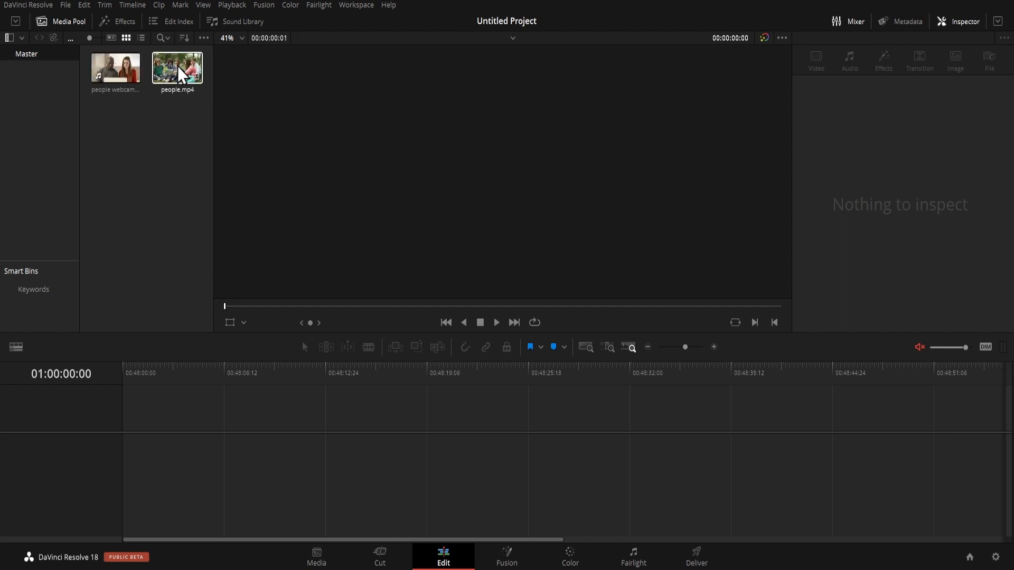
- Add people.mp4 to a new timeline so that it starts at 00:00:00:00 on Video 1
{"action": "left_click_drag", "start_coordinate": [179, 70], "coordinate": [183, 417]}
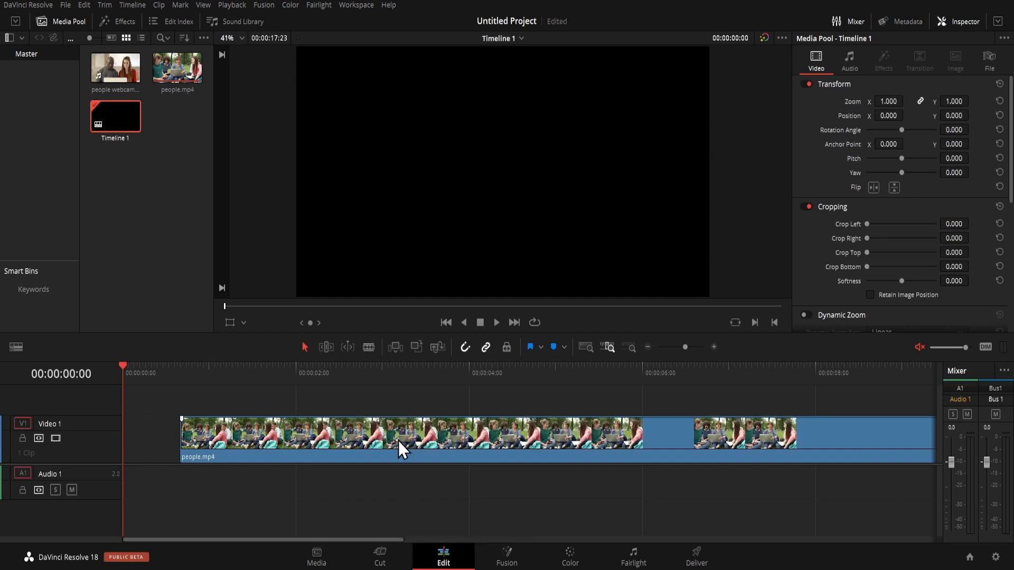
{"action": "left_click_drag", "start_coordinate": [398, 444], "coordinate": [323, 440]}
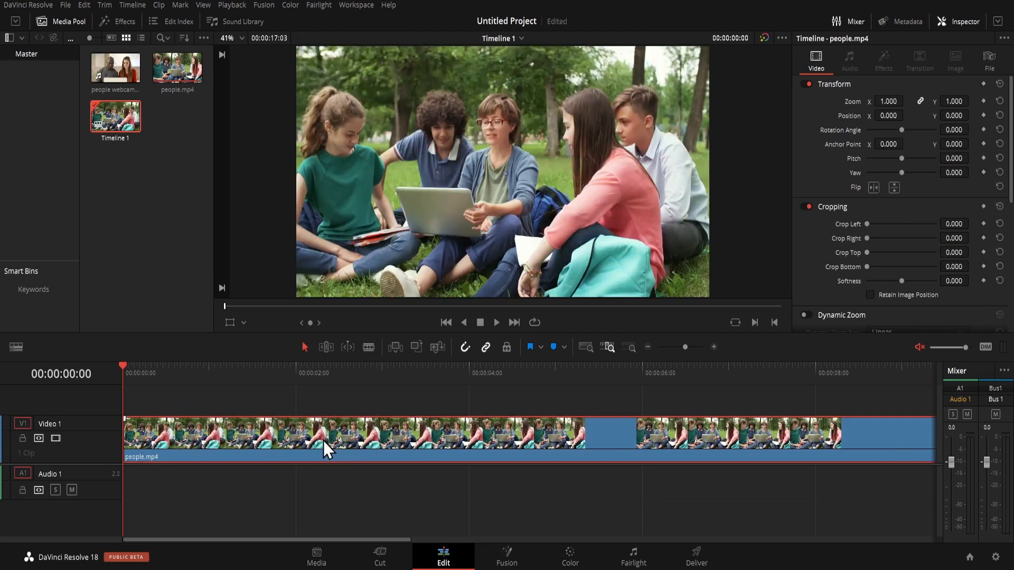
{"action": "left_click", "coordinate": [588, 345]}
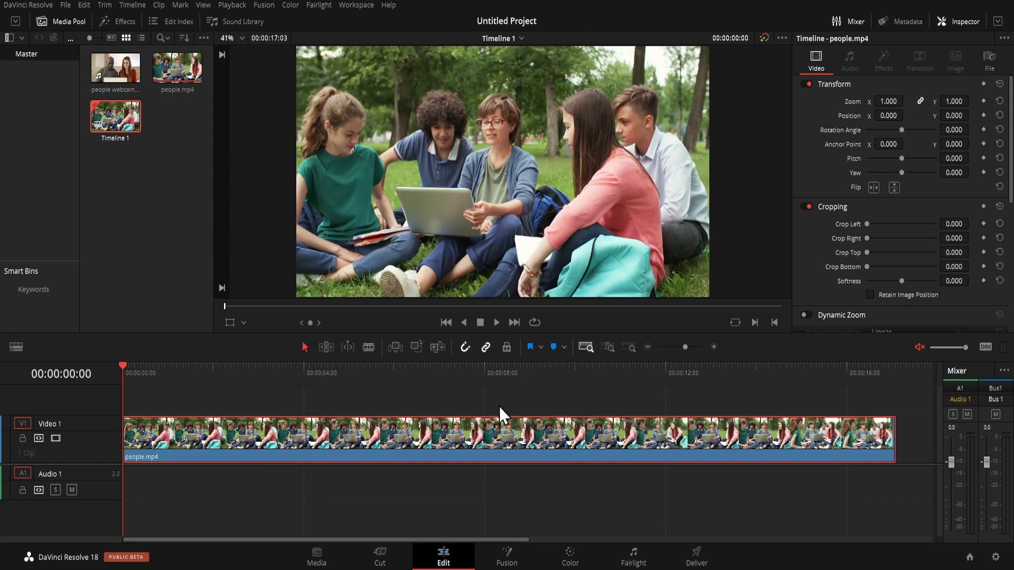
- Change the duration of people.mp4 to 5 seconds and move the clip up to a new Video 2 track
{"action": "right_click", "coordinate": [464, 430]}
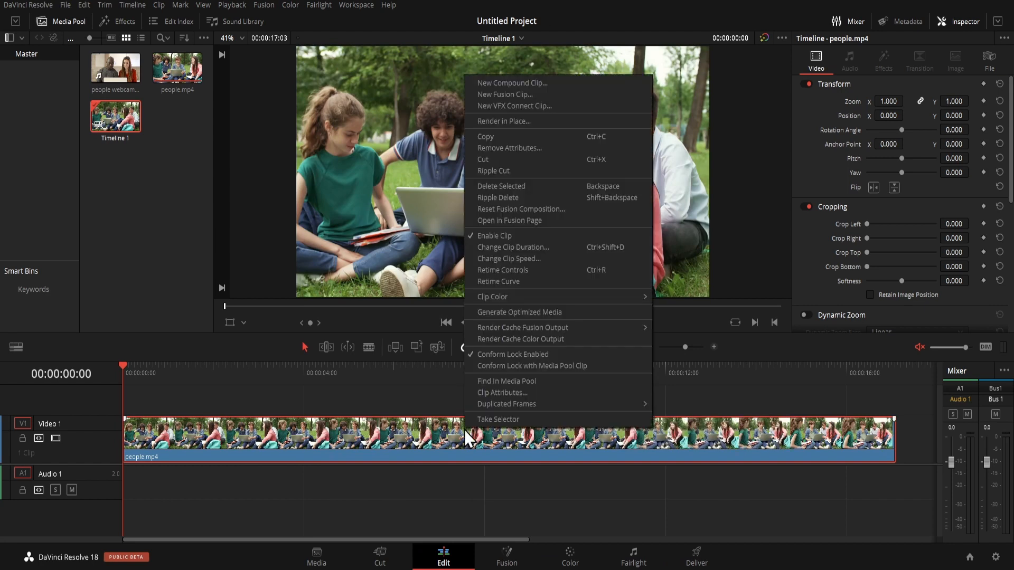
{"action": "left_click", "coordinate": [564, 247]}
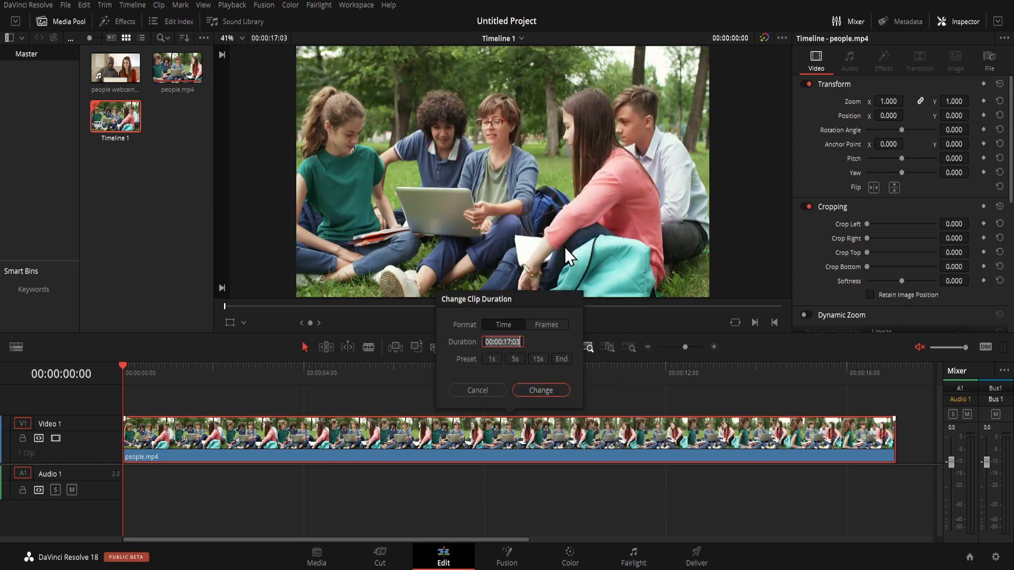
{"action": "left_click", "coordinate": [522, 341]}
{"action": "key", "text": "BackSpace"}
{"action": "key", "text": "BackSpace"}
{"action": "left_click", "coordinate": [549, 391]}
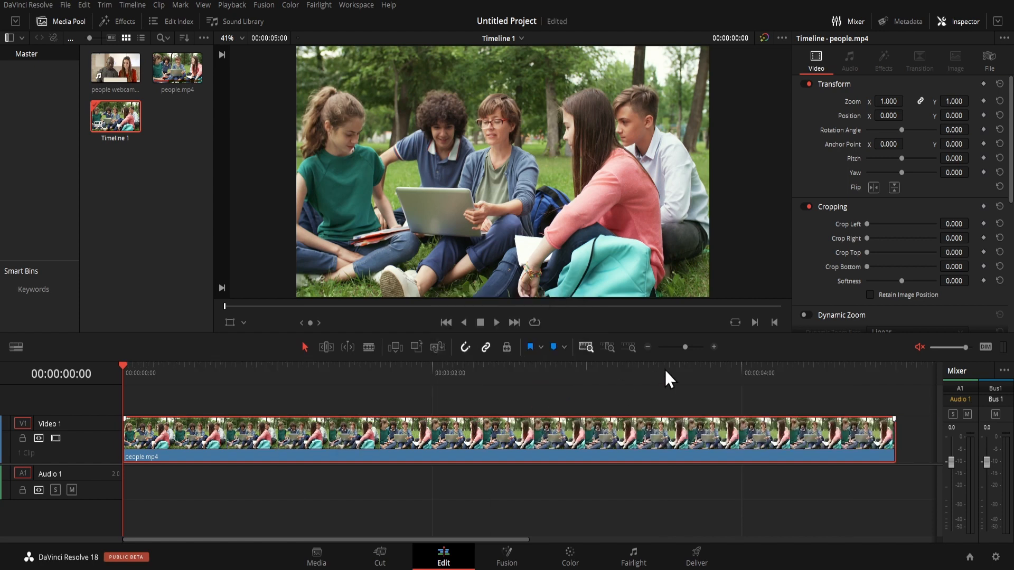
{"action": "left_click", "coordinate": [628, 347]}
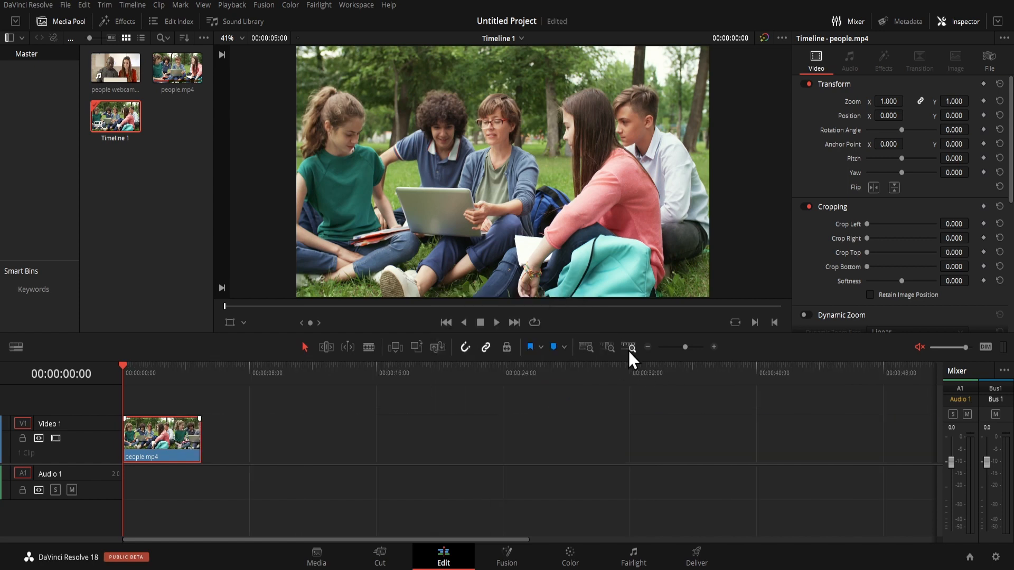
{"action": "left_click_drag", "start_coordinate": [154, 443], "coordinate": [156, 408]}
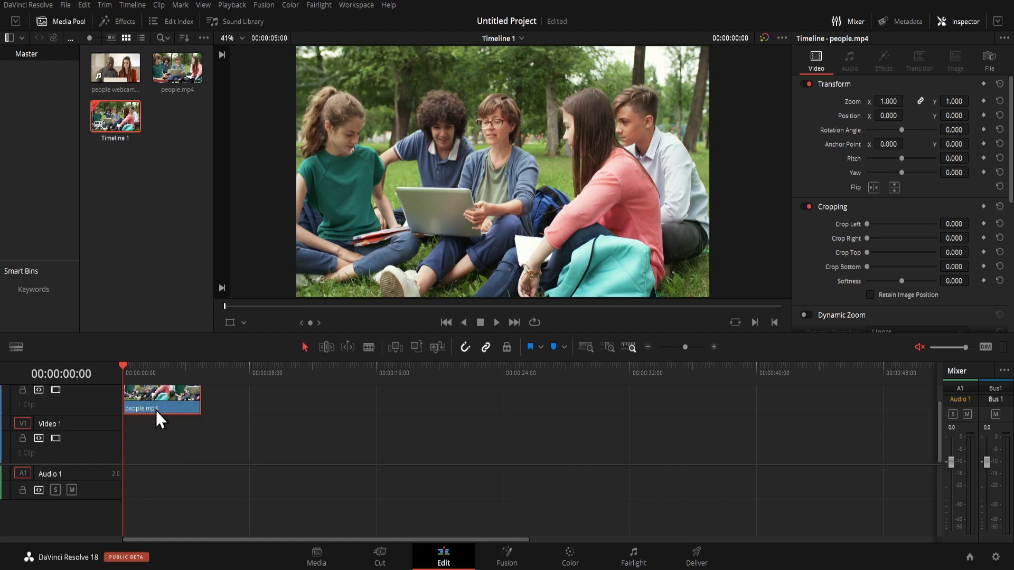
- Place people webcam.mp4 on Video 1 so that it starts at the playhead position 00:00:04:00
{"action": "left_click", "coordinate": [171, 374]}
{"action": "key", "text": "space"}
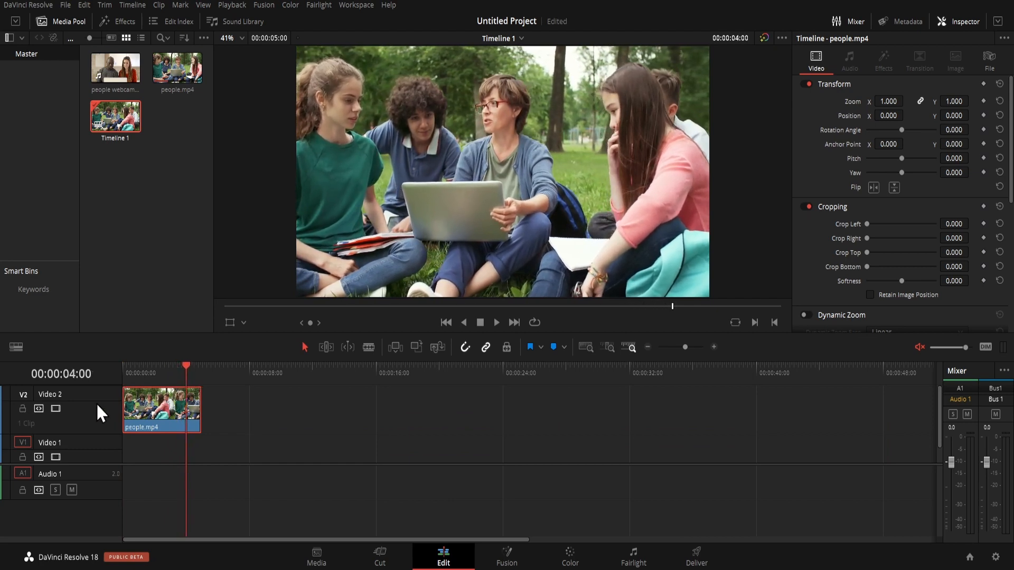
{"action": "key", "text": "ctrl+s"}
{"action": "left_click_drag", "start_coordinate": [113, 74], "coordinate": [203, 465]}
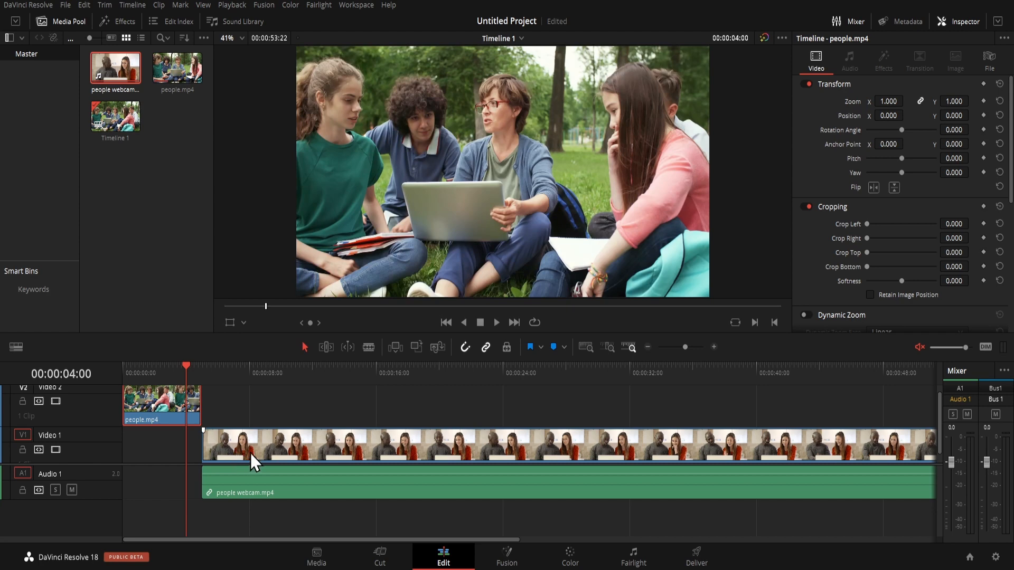
{"action": "left_click", "coordinate": [256, 452]}
{"action": "left_click_drag", "start_coordinate": [255, 452], "coordinate": [242, 454]}
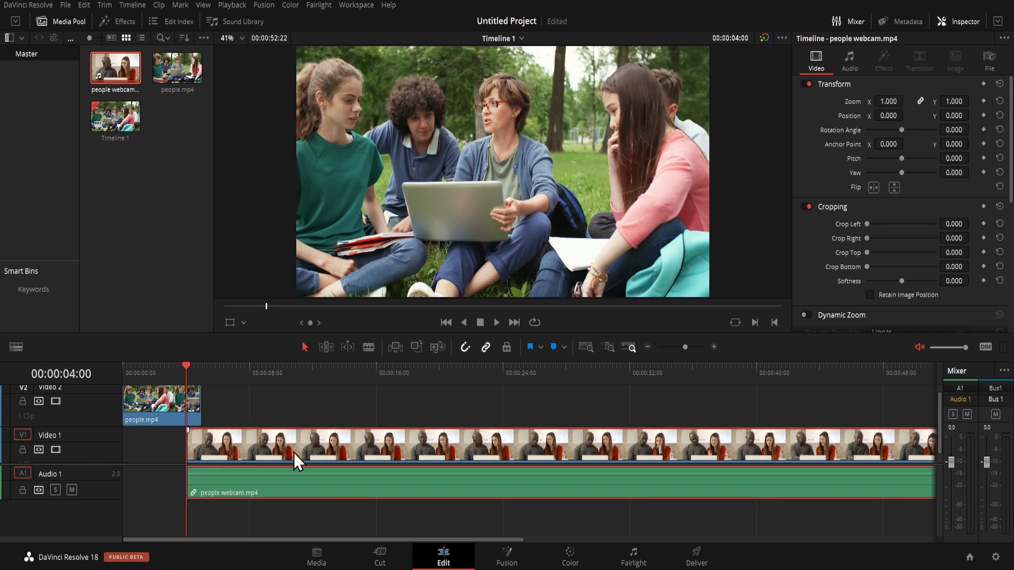
- Change the duration of people webcam.mp4 to 3 seconds
{"action": "key", "text": "ctrl+d"}
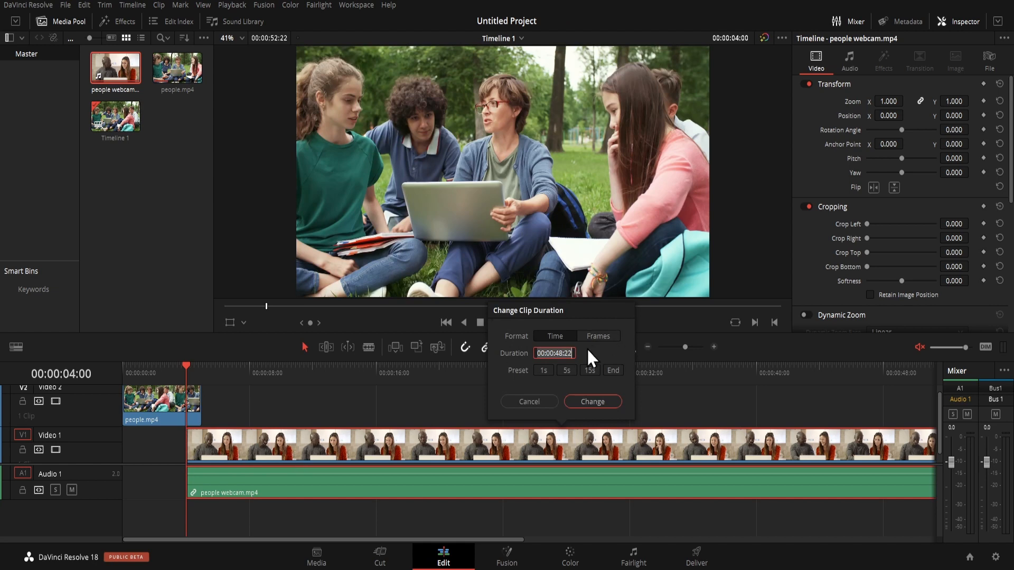
{"action": "type", "text": "4800"}
{"action": "key", "text": "BackSpace"}
{"action": "key", "text": "BackSpace"}
{"action": "key", "text": "BackSpace"}
{"action": "key", "text": "BackSpace"}
{"action": "type", "text": "300"}
{"action": "key", "text": "Return"}
{"action": "left_click", "coordinate": [593, 402]}
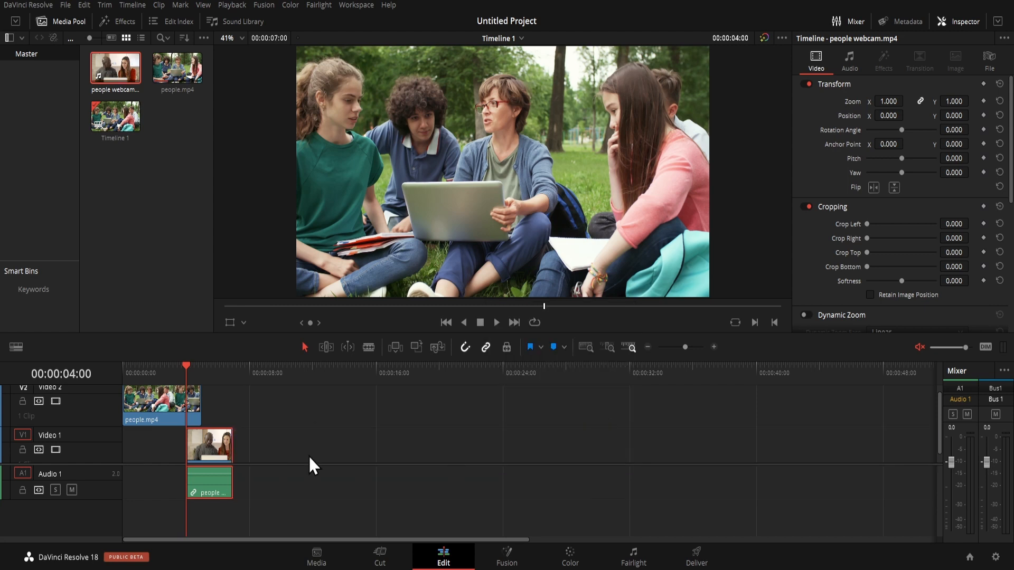
- Split people.mp4 on Video 2 at the 4-second playhead position and save the project
{"action": "left_click", "coordinate": [191, 404]}
{"action": "key", "text": "ctrl+b"}
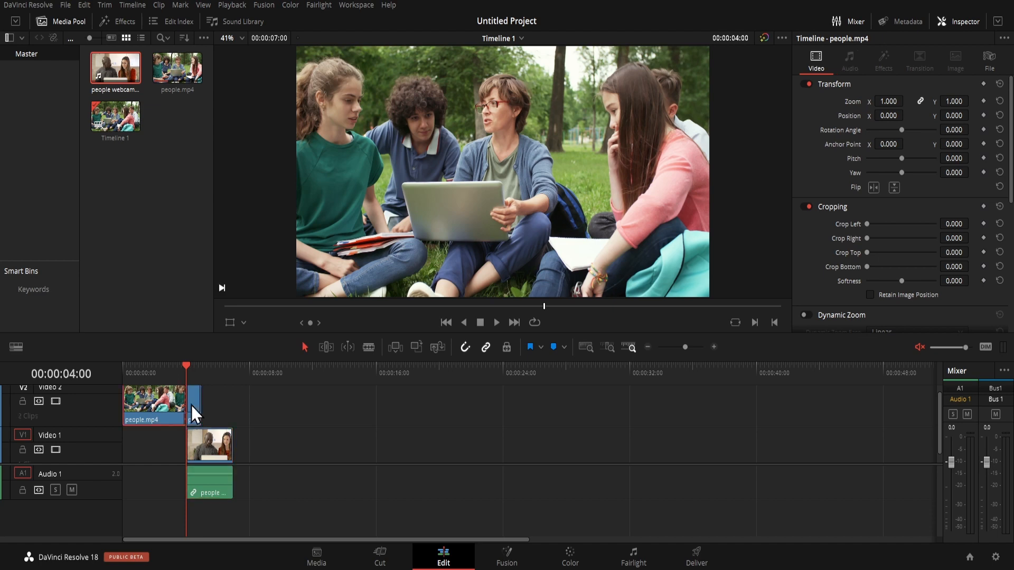
{"action": "left_click", "coordinate": [191, 405]}
{"action": "key", "text": "ctrl+s"}
- Play the short split-off piece of people.mp4, then inspect its composition and frame range on the Fusion page
{"action": "left_click", "coordinate": [195, 366]}
{"action": "left_click", "coordinate": [190, 368]}
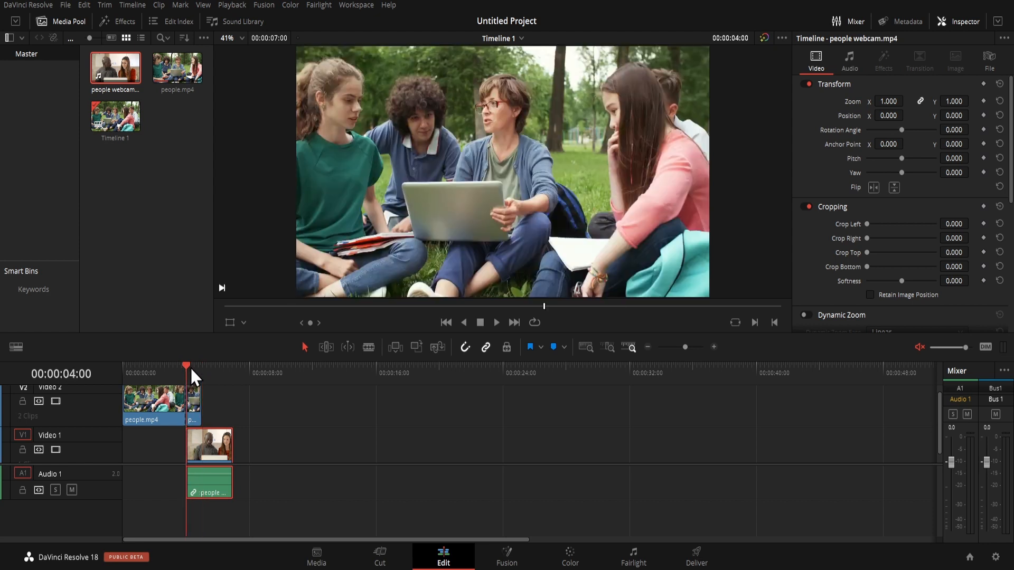
{"action": "key", "text": "space"}
{"action": "key", "text": "space"}
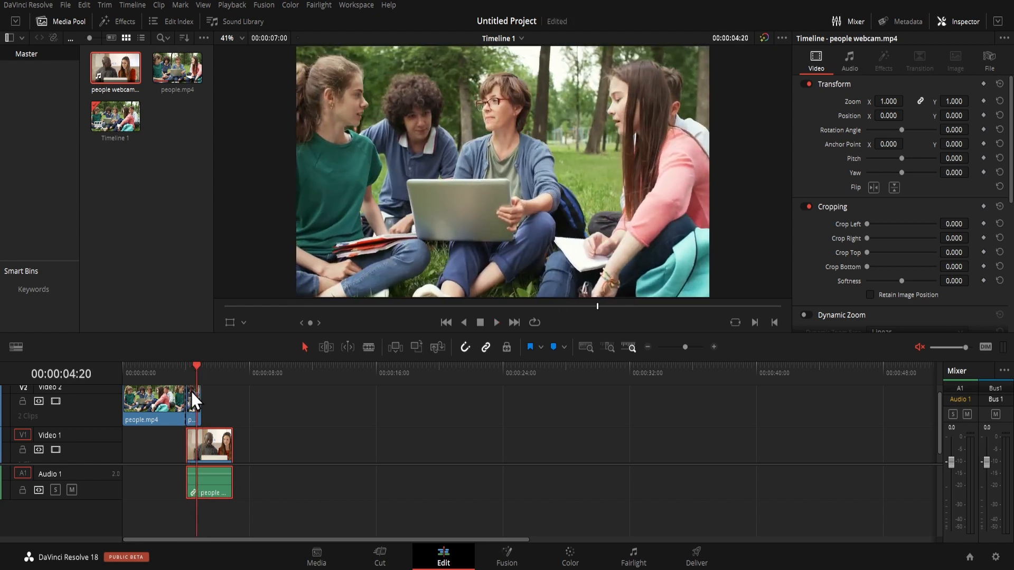
{"action": "left_click", "coordinate": [191, 391]}
{"action": "left_click", "coordinate": [506, 559]}
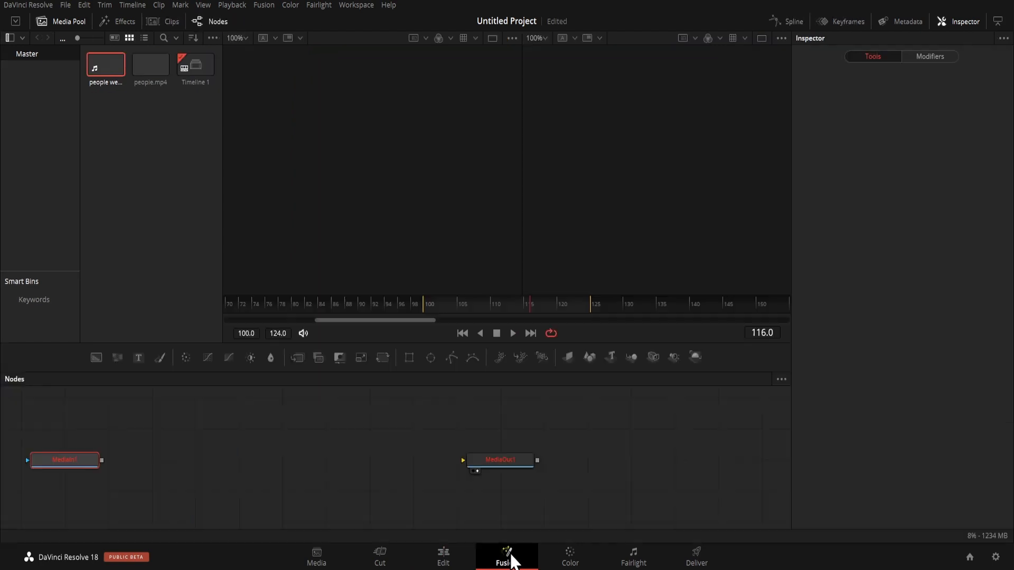
{"action": "left_click", "coordinate": [466, 334]}
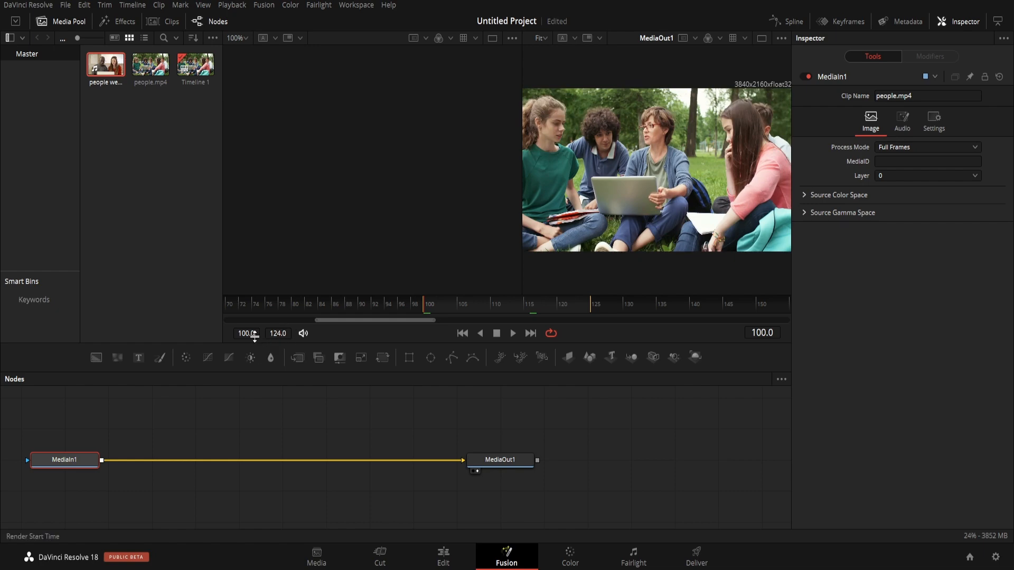
{"action": "left_click", "coordinate": [62, 23]}
{"action": "left_click", "coordinate": [441, 555]}
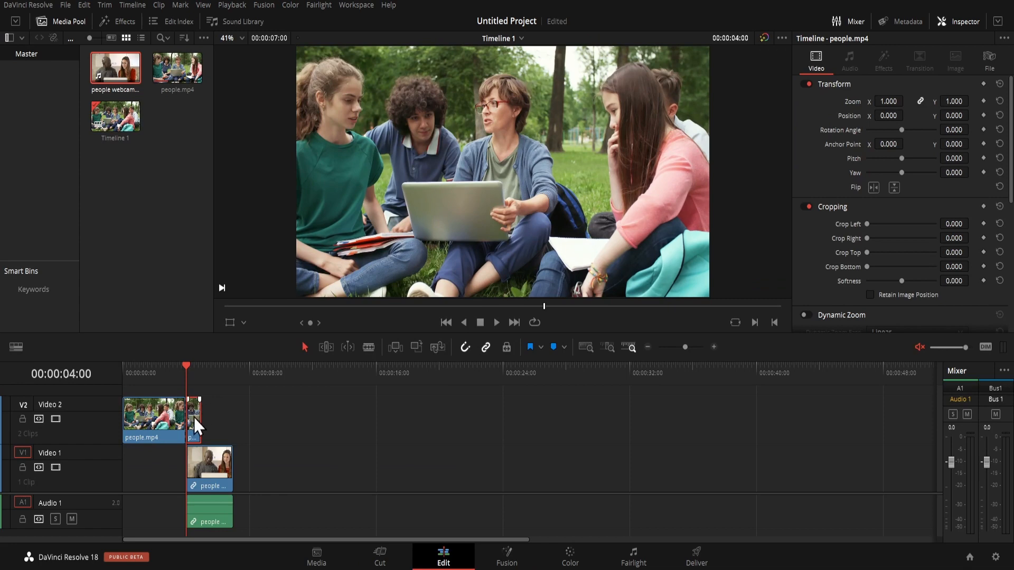
- Convert the short overlapping piece on Video 2 into a Fusion clip and open it on the Fusion page
{"action": "right_click", "coordinate": [194, 417]}
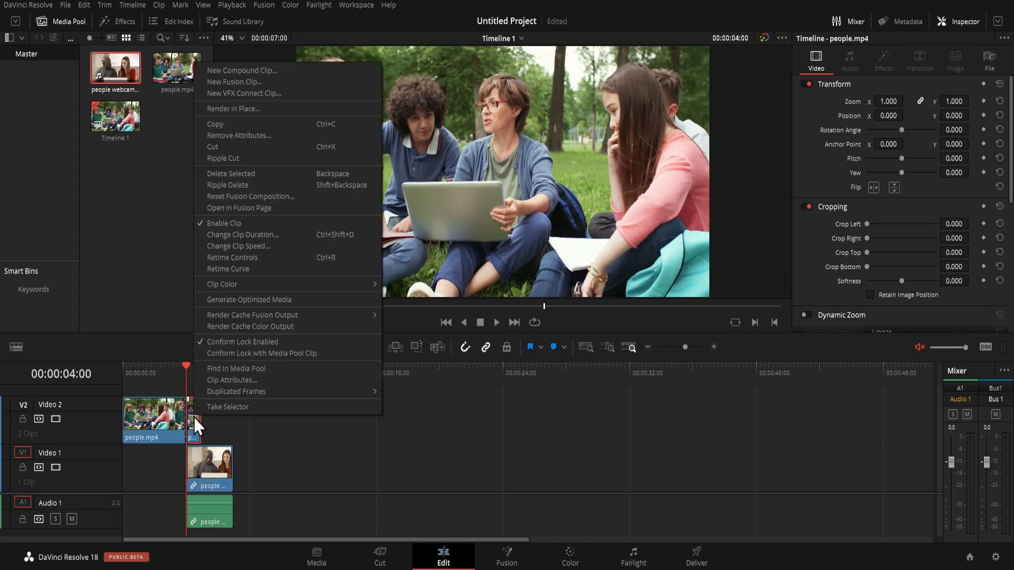
{"action": "left_click", "coordinate": [220, 82]}
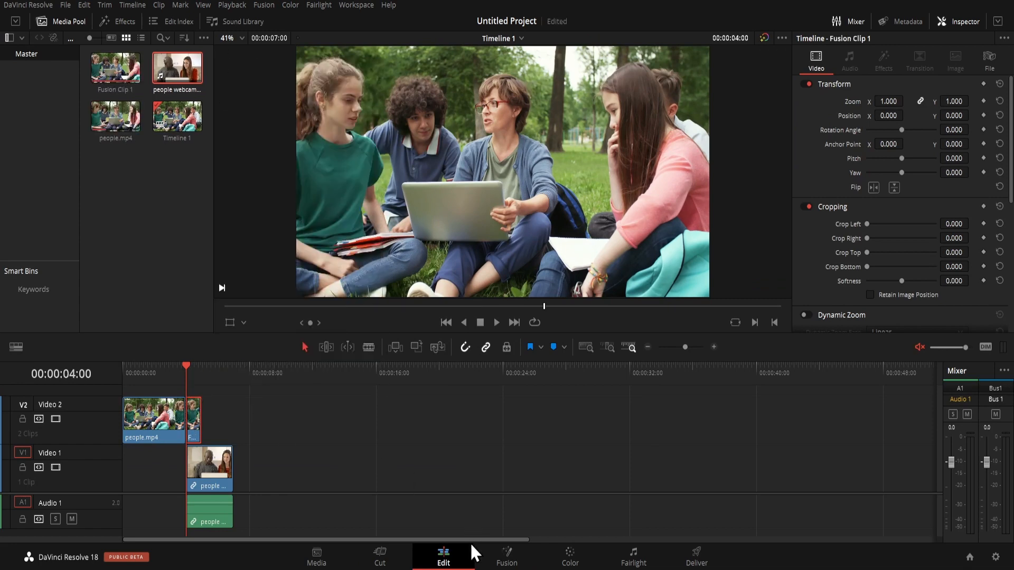
{"action": "left_click", "coordinate": [504, 557]}
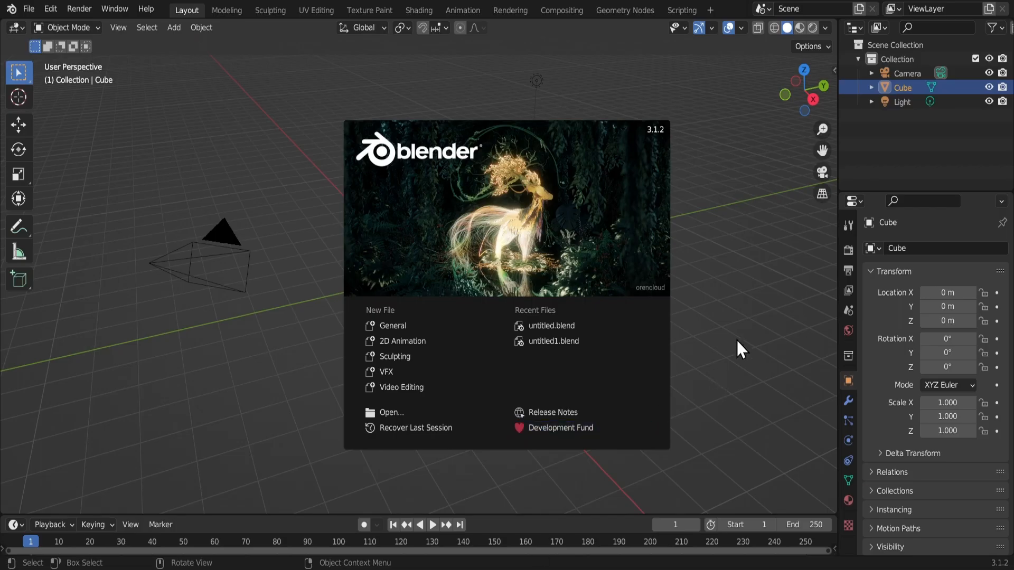
- Switch to Blender and delete the default light and cube from the new scene
{"action": "left_click", "coordinate": [267, 267]}
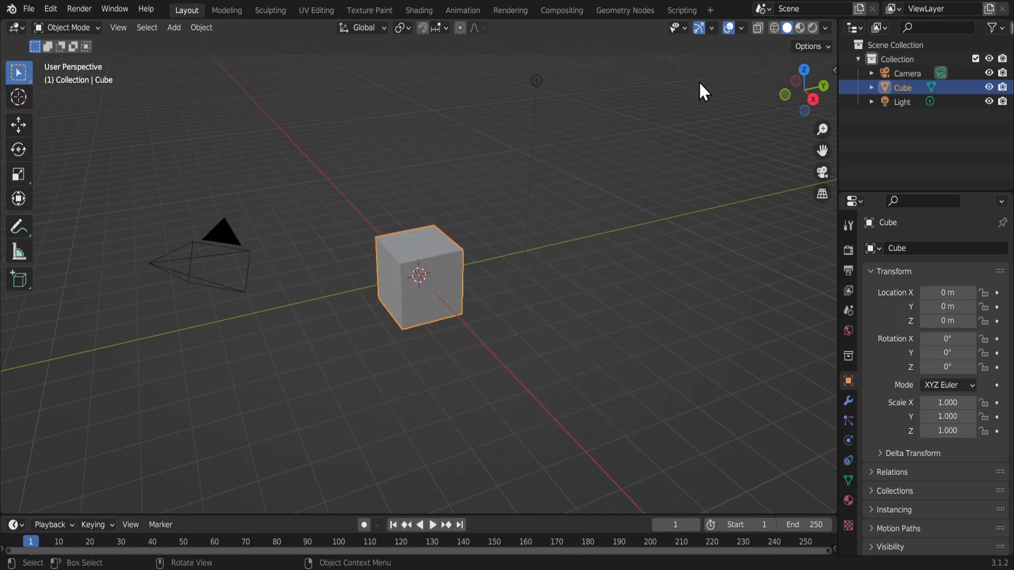
{"action": "left_click", "coordinate": [537, 83]}
{"action": "key", "text": "x"}
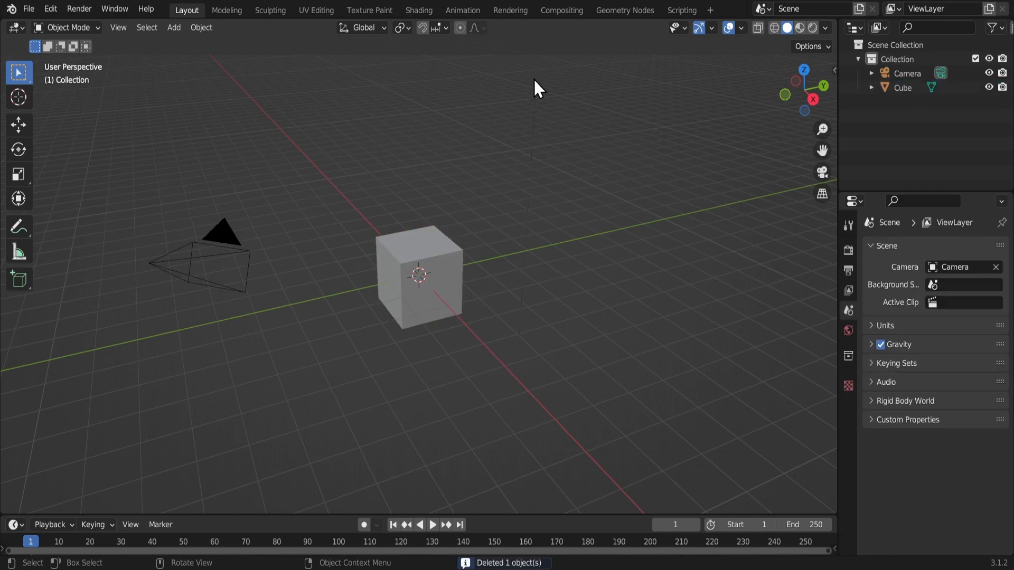
{"action": "left_click", "coordinate": [455, 271]}
{"action": "key", "text": "Delete"}
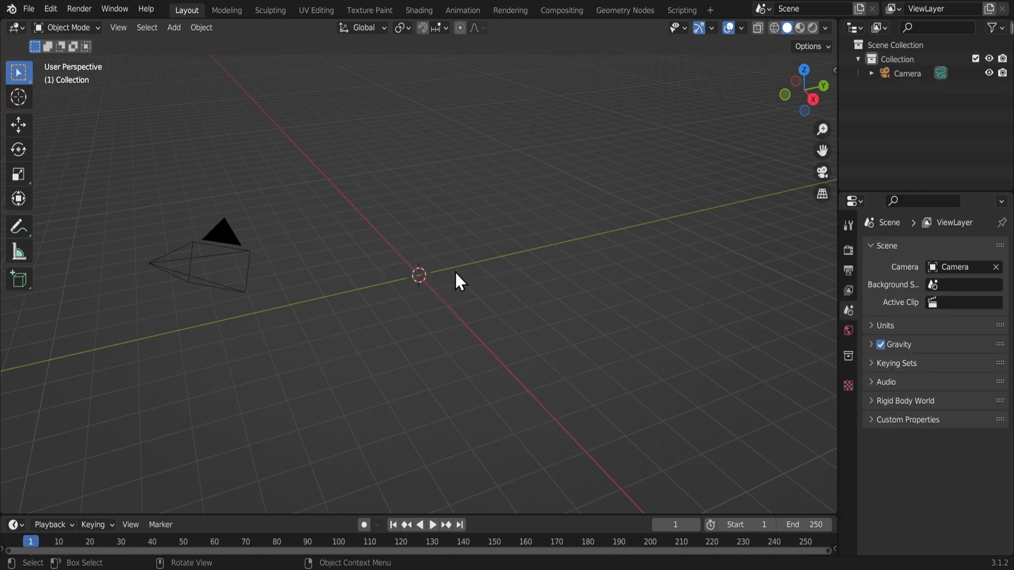
- Set the scene's output frame rate to 30 fps
{"action": "left_click", "coordinate": [848, 250]}
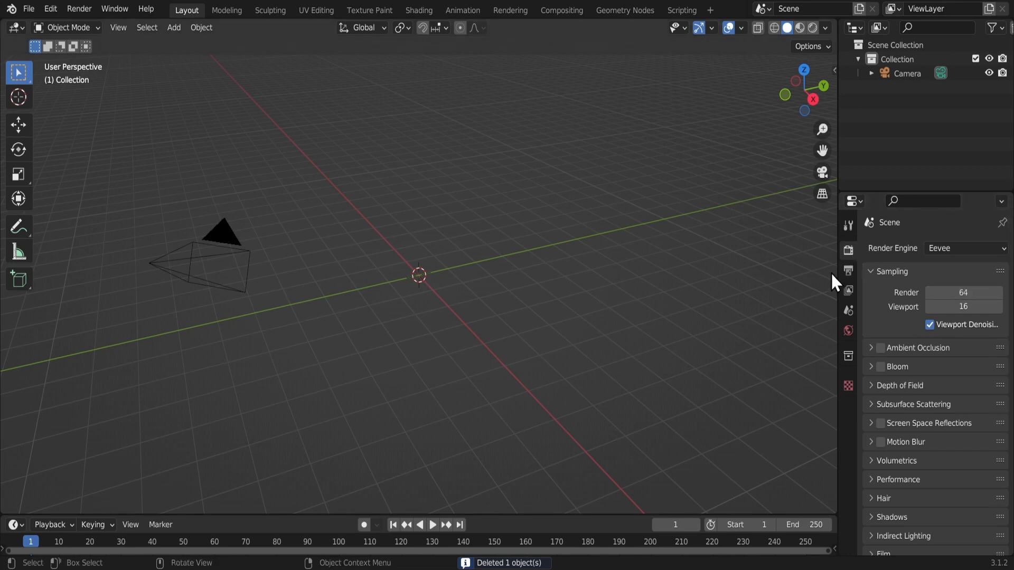
{"action": "left_click", "coordinate": [845, 272]}
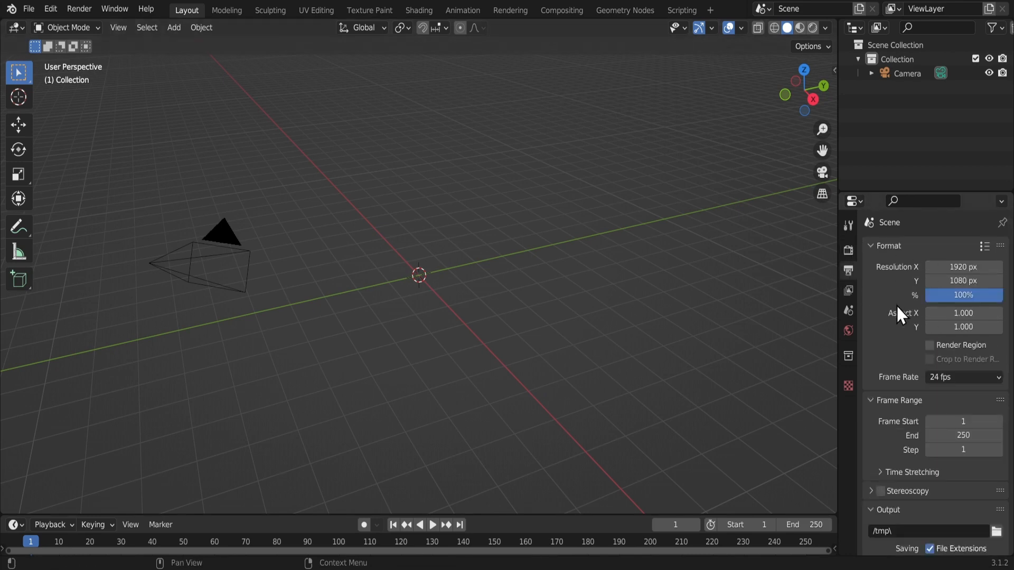
{"action": "left_click", "coordinate": [955, 377]}
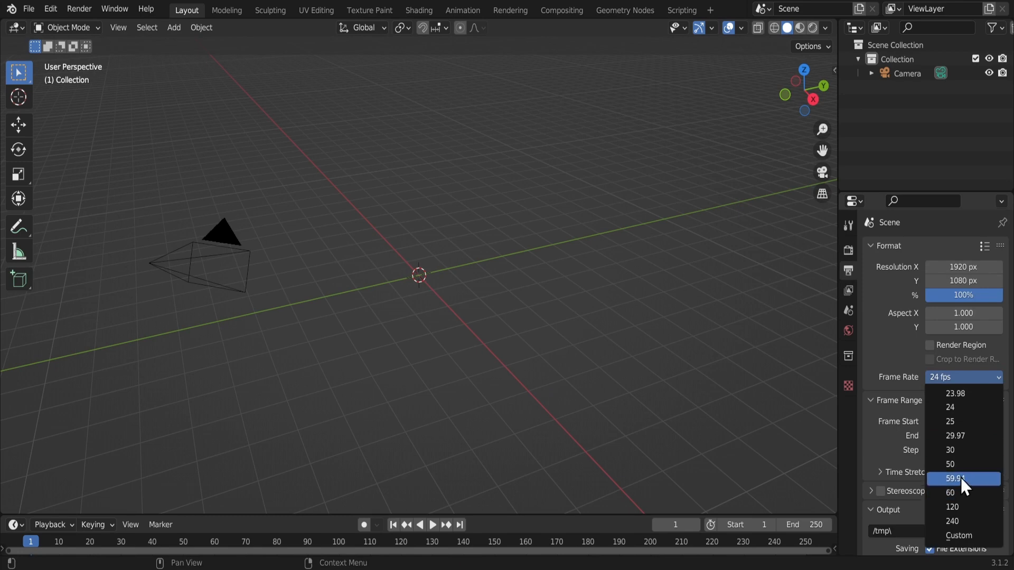
{"action": "left_click", "coordinate": [956, 450]}
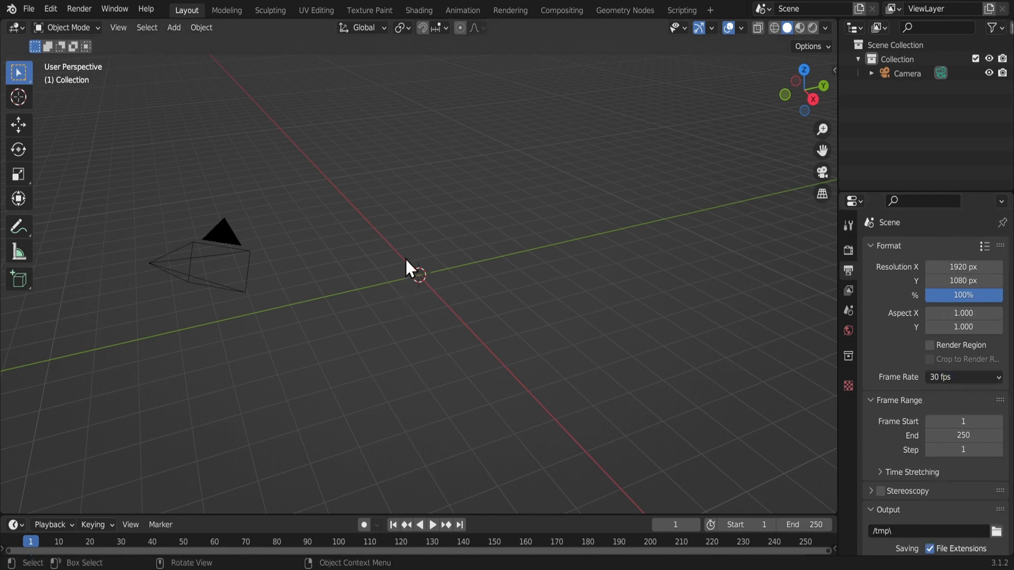
- Add a mesh plane at the origin with its X rotation set to 90°
{"action": "left_click", "coordinate": [180, 27]}
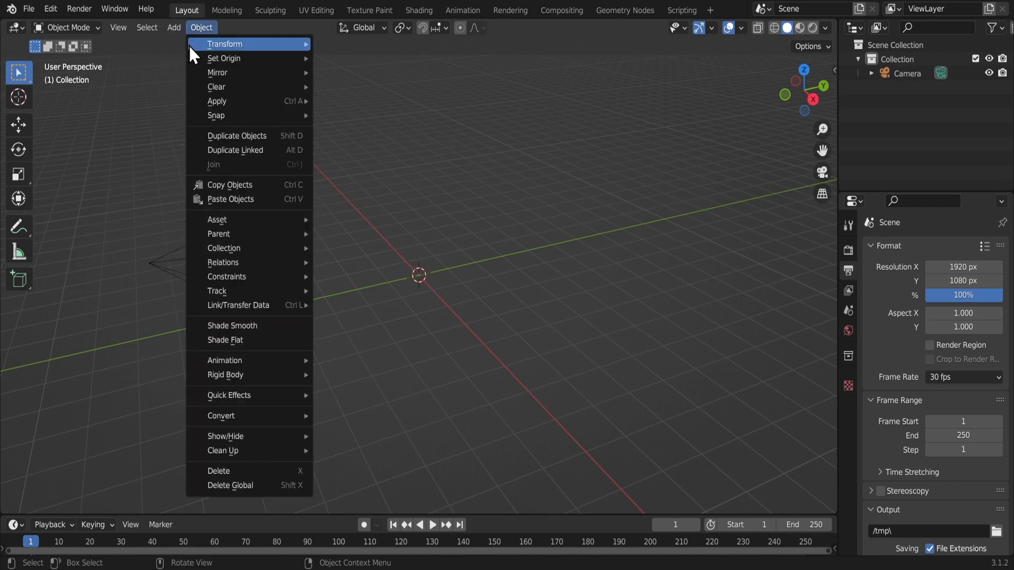
{"action": "mouse_move", "coordinate": [267, 47]}
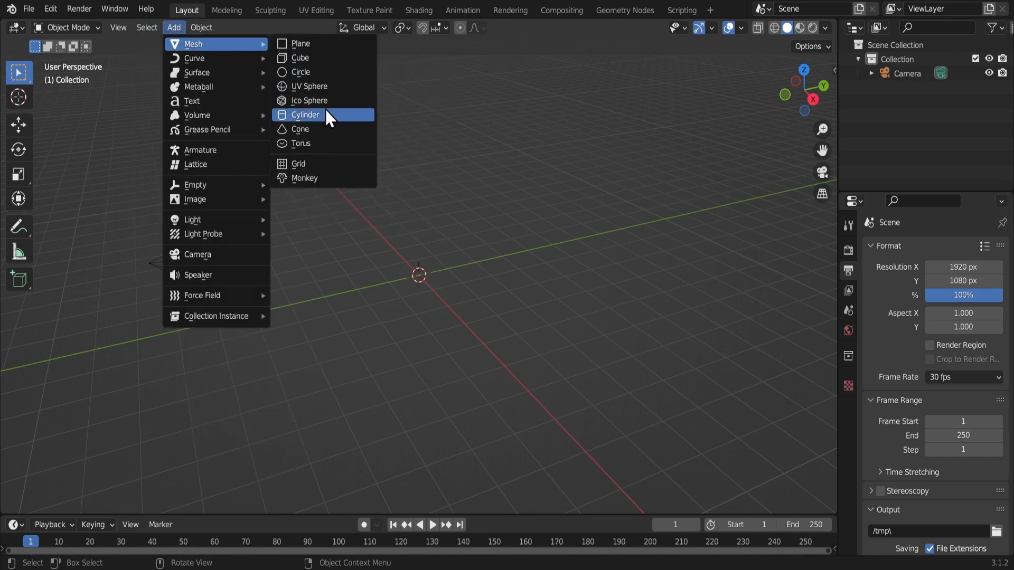
{"action": "left_click", "coordinate": [310, 45]}
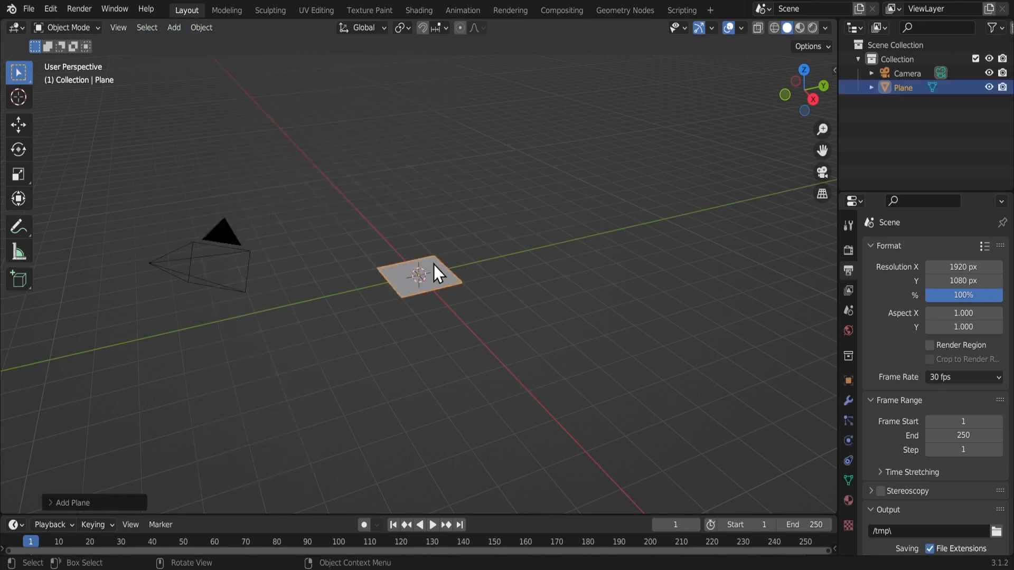
{"action": "left_click", "coordinate": [53, 502]}
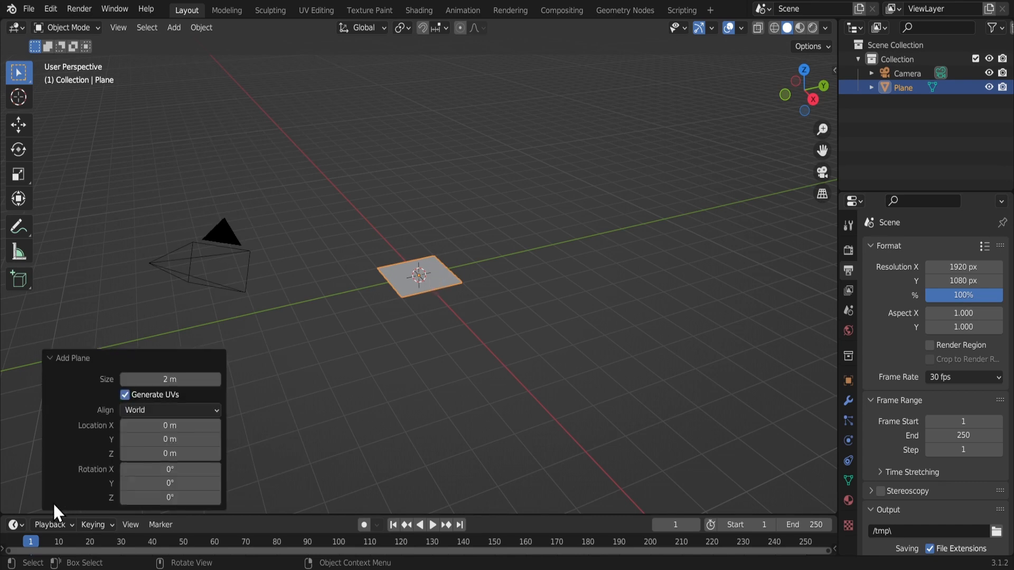
{"action": "double_click", "coordinate": [180, 472]}
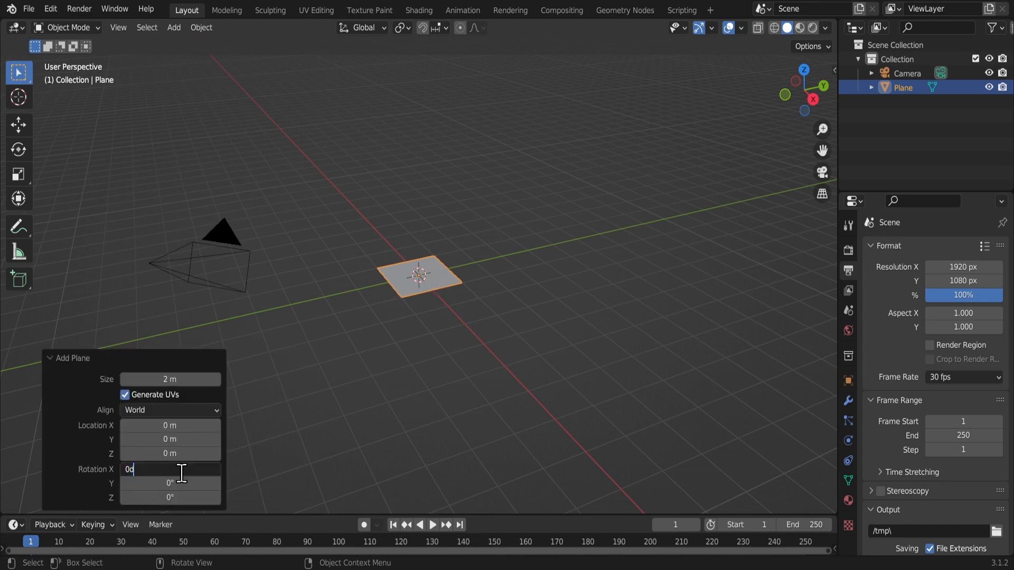
{"action": "key", "text": "BackSpace"}
{"action": "key", "text": "BackSpace"}
{"action": "type", "text": "90"}
{"action": "key", "text": "Return"}
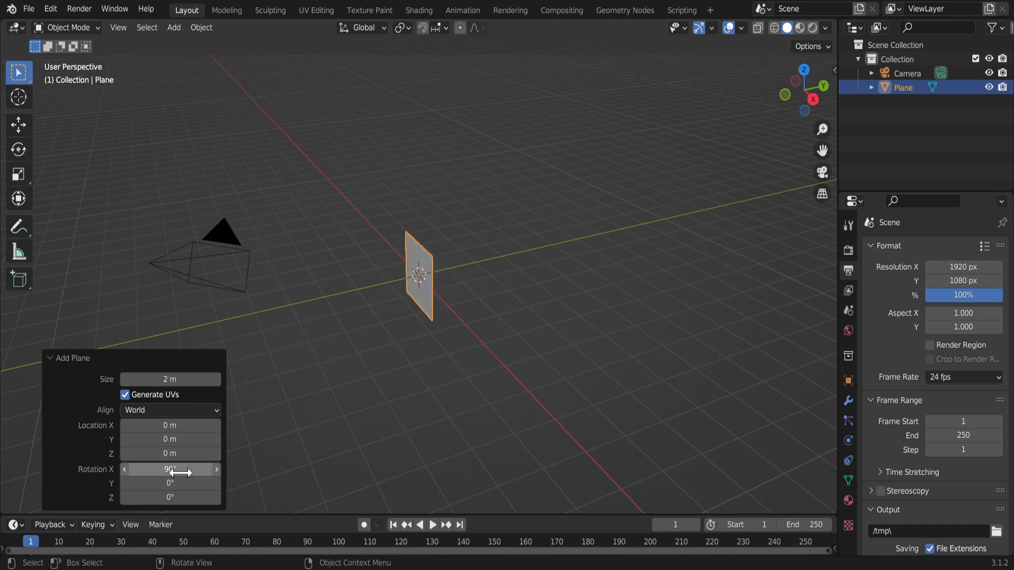
- Set the new plane's Z location to 1 m and deselect the plane
{"action": "double_click", "coordinate": [182, 455]}
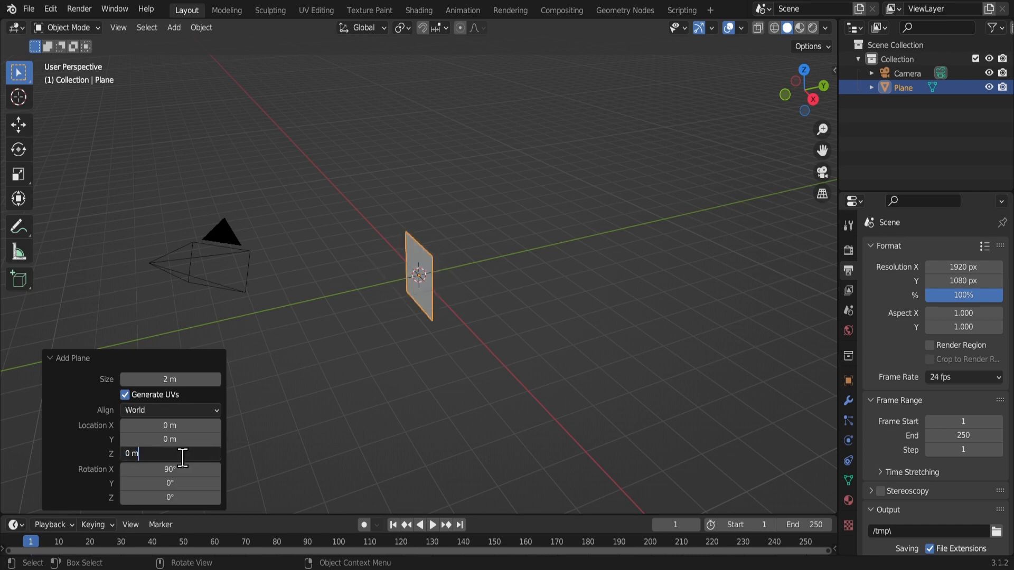
{"action": "key", "text": "BackSpace"}
{"action": "key", "text": "BackSpace"}
{"action": "key", "text": "BackSpace"}
{"action": "type", "text": "1"}
{"action": "key", "text": "Return"}
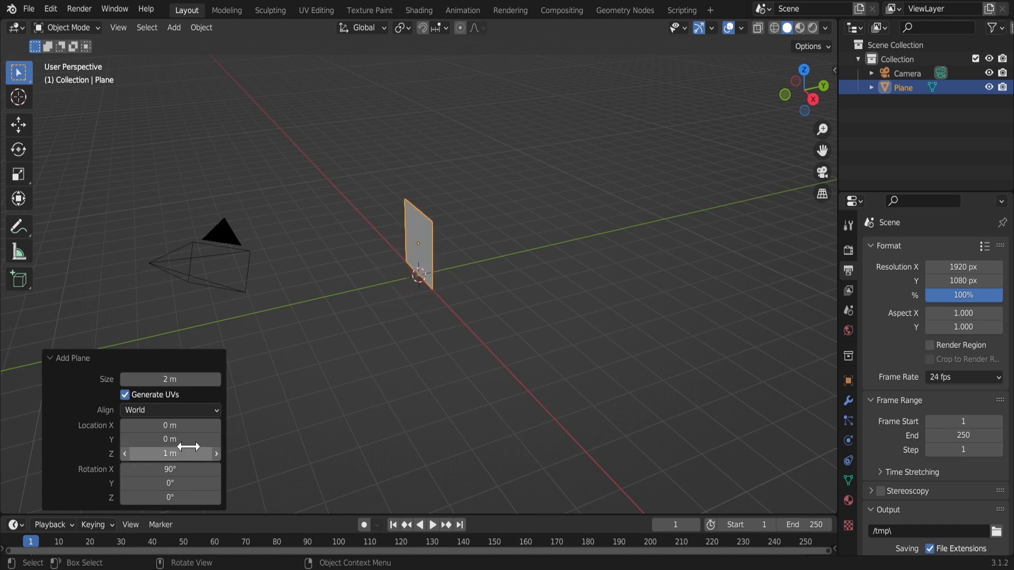
{"action": "left_click", "coordinate": [286, 408]}
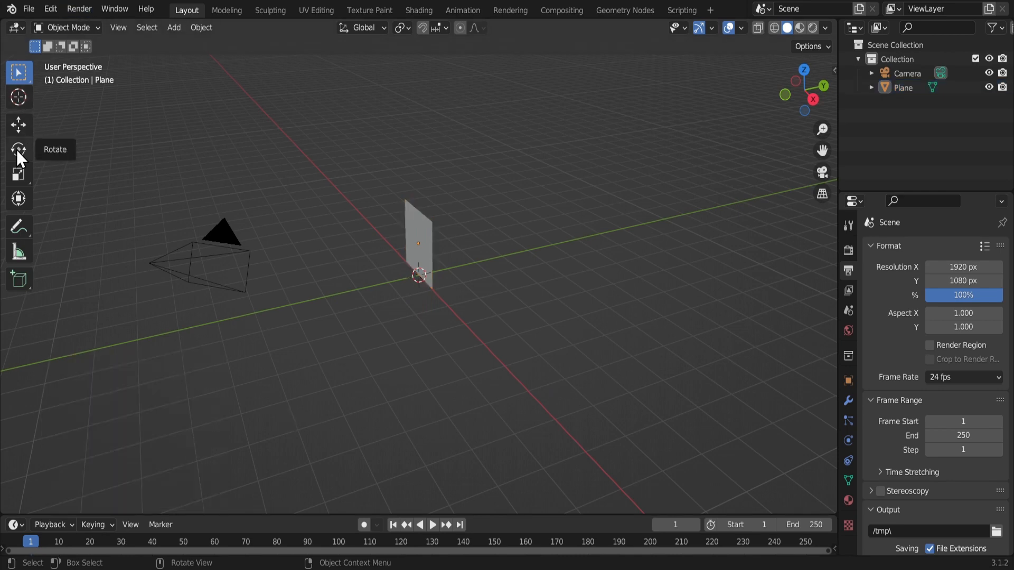
- Scale the plane along X by a factor of 1.778 for a widescreen shape
{"action": "left_click", "coordinate": [18, 176]}
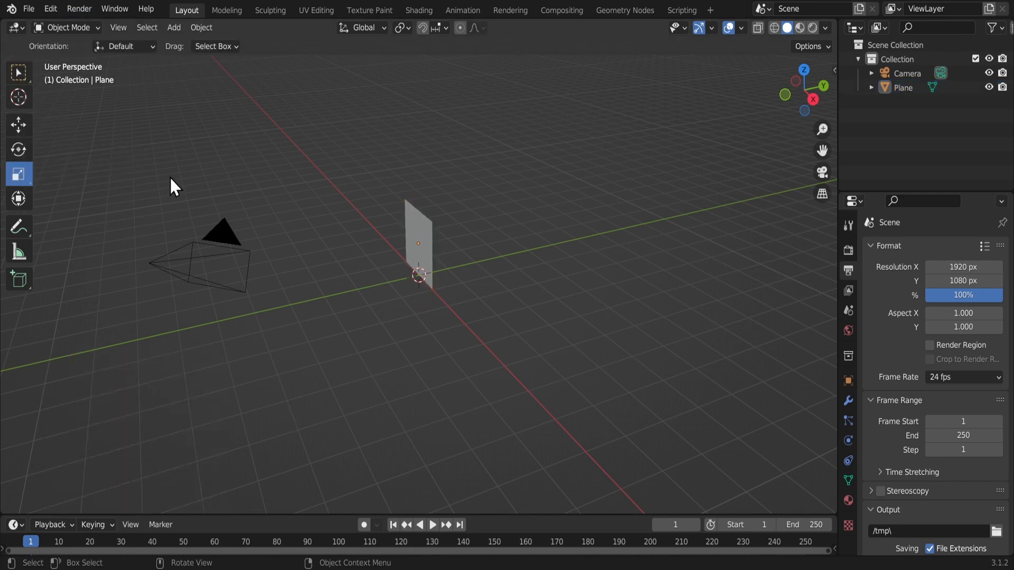
{"action": "left_click", "coordinate": [414, 243]}
{"action": "left_click_drag", "start_coordinate": [439, 264], "coordinate": [464, 288]}
{"action": "double_click", "coordinate": [180, 439]}
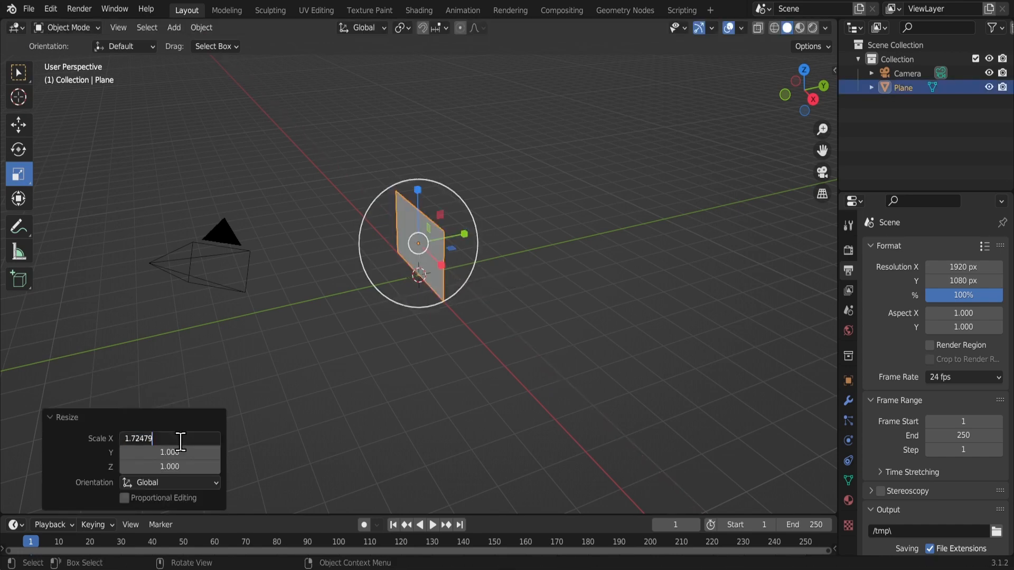
{"action": "key", "text": "ctrl+a"}
{"action": "type", "text": "1.77"}
{"action": "key", "text": "BackSpace"}
{"action": "key", "text": "BackSpace"}
{"action": "key", "text": "BackSpace"}
{"action": "key", "text": "BackSpace"}
{"action": "type", "text": "1.778"}
{"action": "key", "text": "Return"}
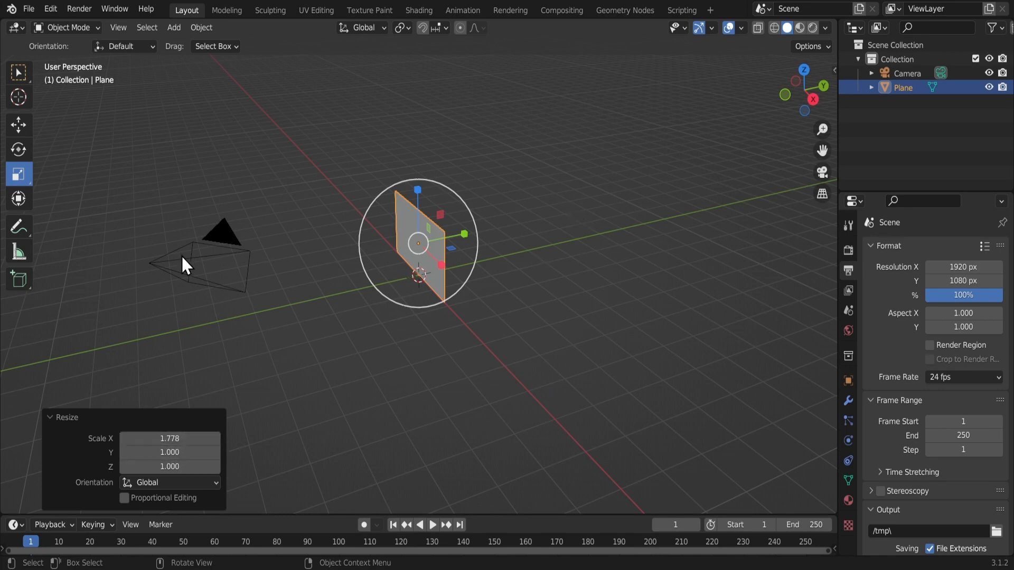
- Apply all transforms to the plane, return to the Select Box tool, and look through the camera
{"action": "left_click", "coordinate": [198, 30]}
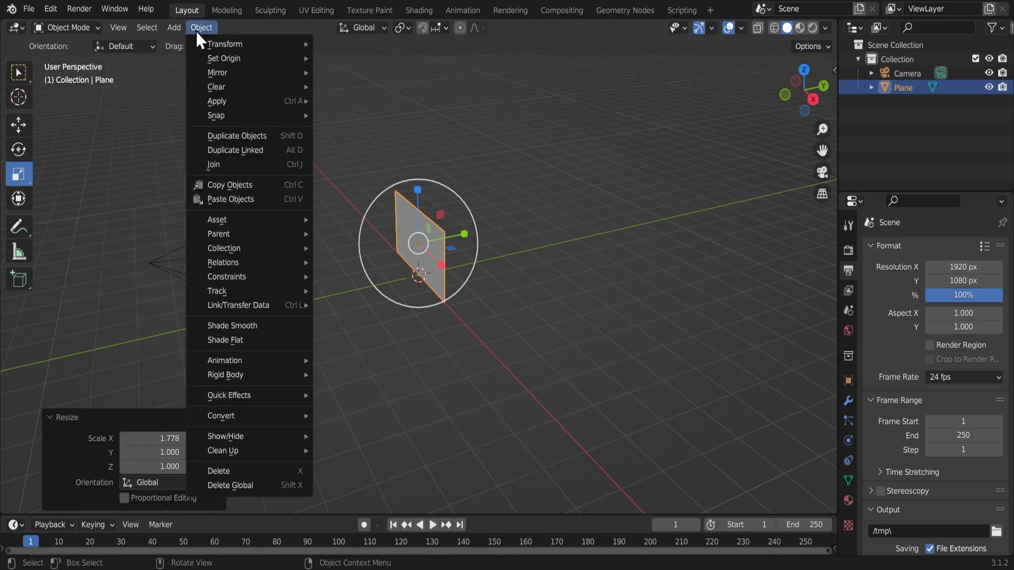
{"action": "mouse_move", "coordinate": [230, 100]}
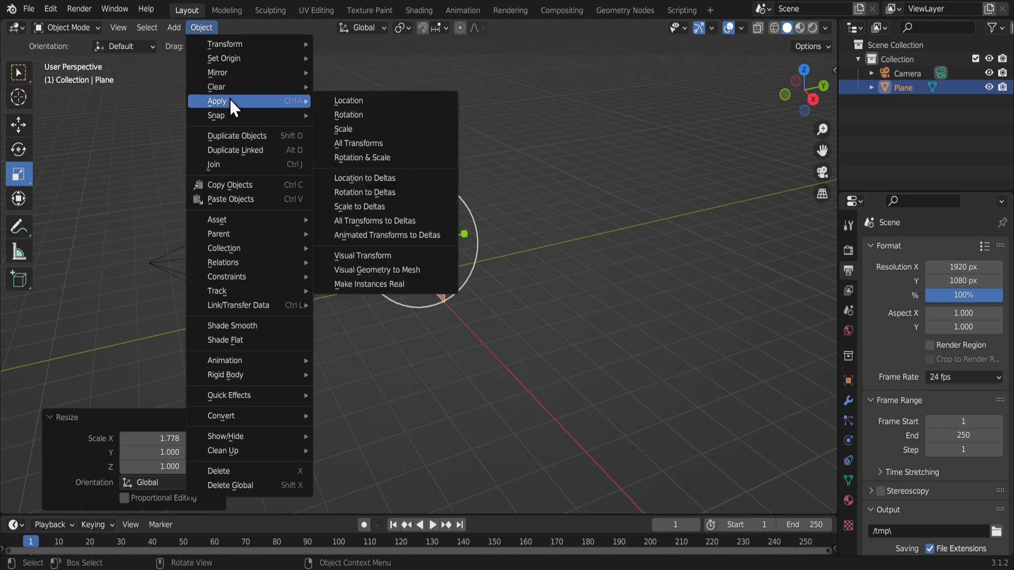
{"action": "left_click", "coordinate": [372, 143]}
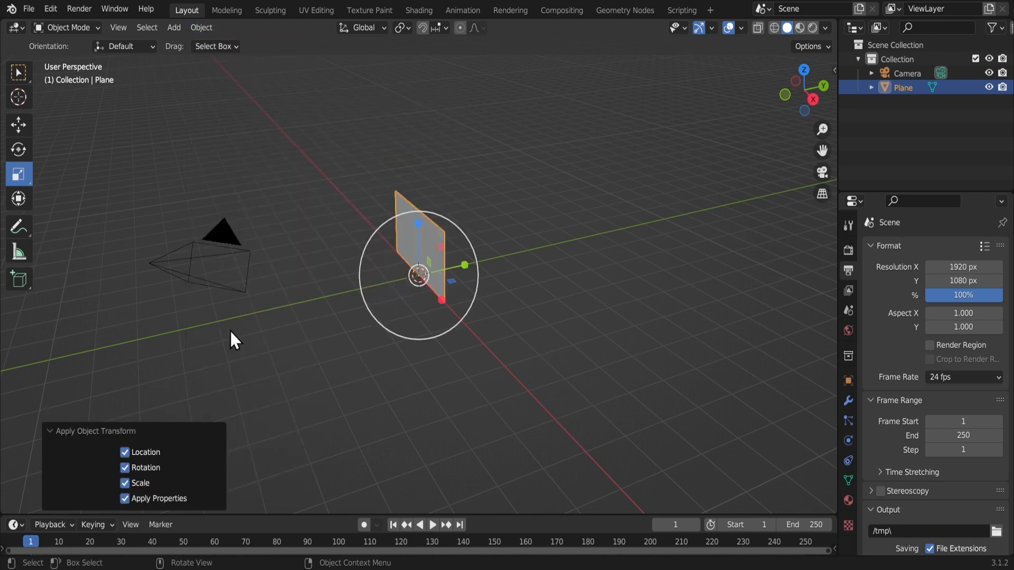
{"action": "left_click", "coordinate": [12, 73]}
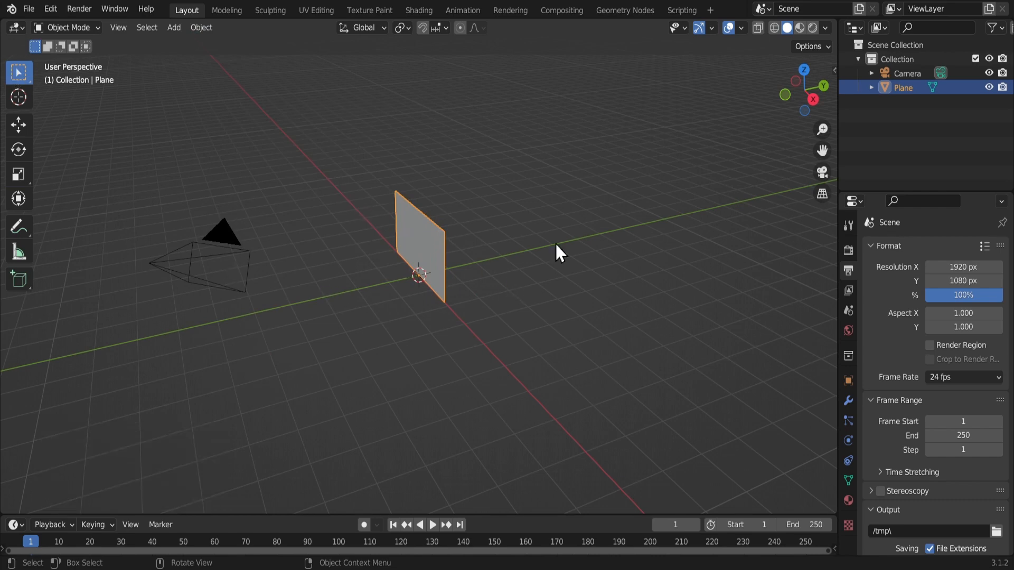
{"action": "left_click", "coordinate": [822, 170]}
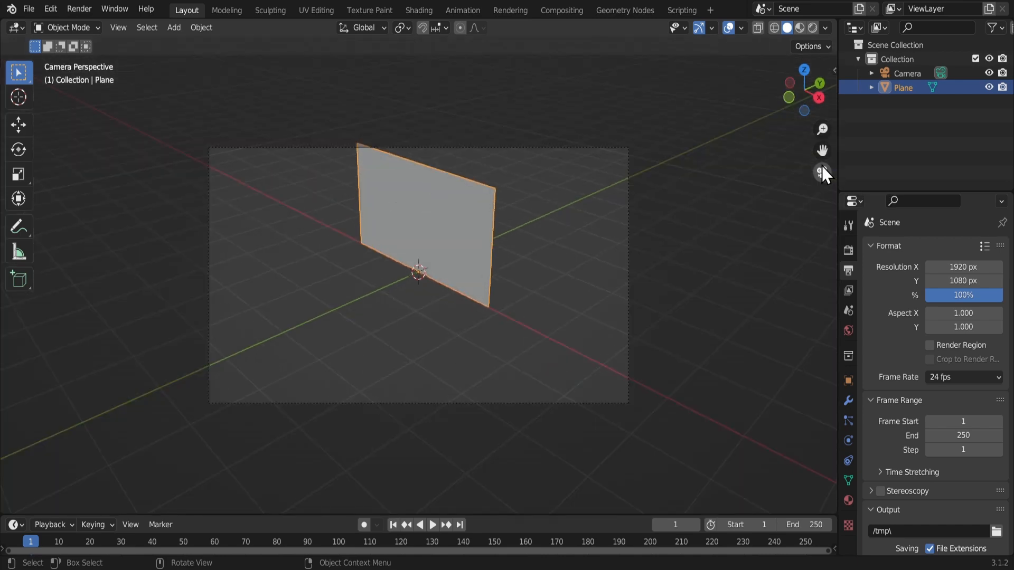
- Try an X rotation of 90° on the plane and reset that rotation to 0°
{"action": "left_click", "coordinate": [848, 330]}
{"action": "left_click", "coordinate": [848, 355]}
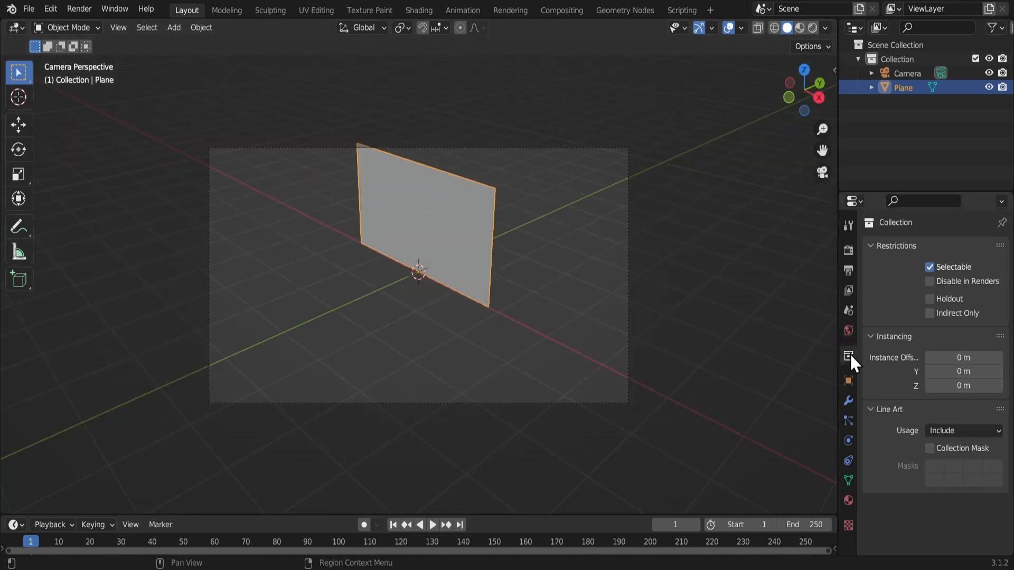
{"action": "left_click", "coordinate": [849, 378]}
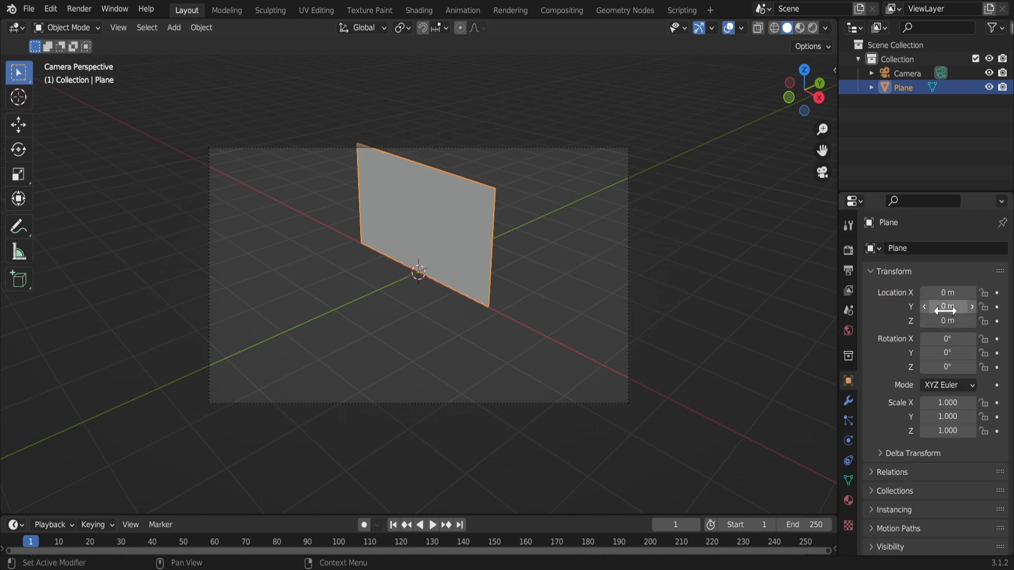
{"action": "left_click", "coordinate": [947, 341]}
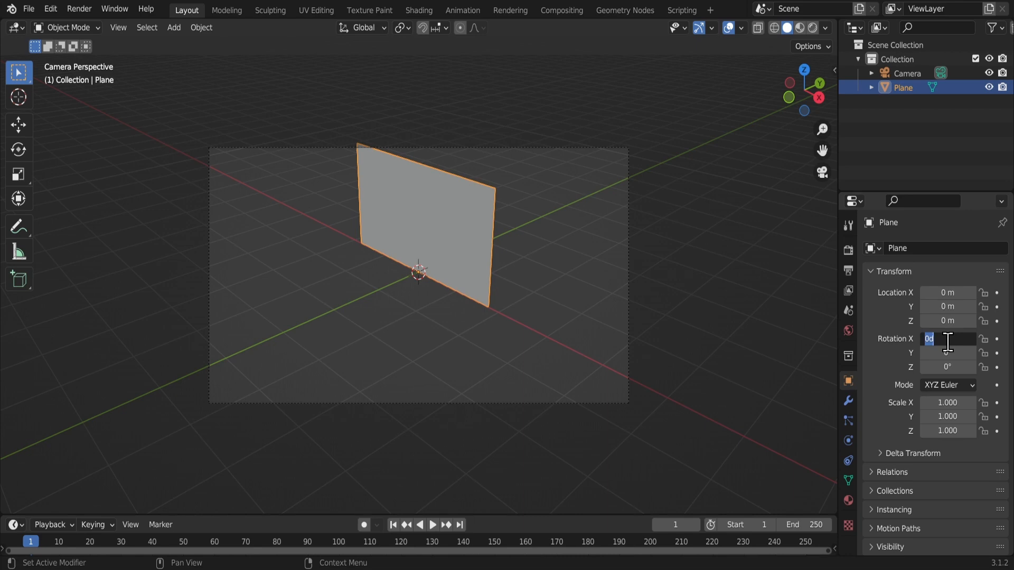
{"action": "type", "text": "90"}
{"action": "key", "text": "Return"}
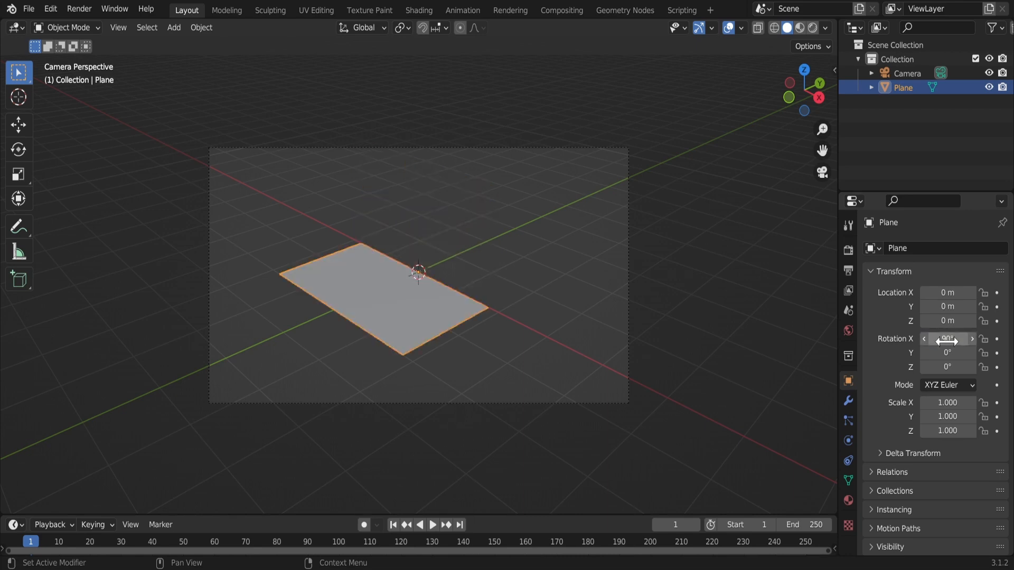
{"action": "double_click", "coordinate": [947, 342]}
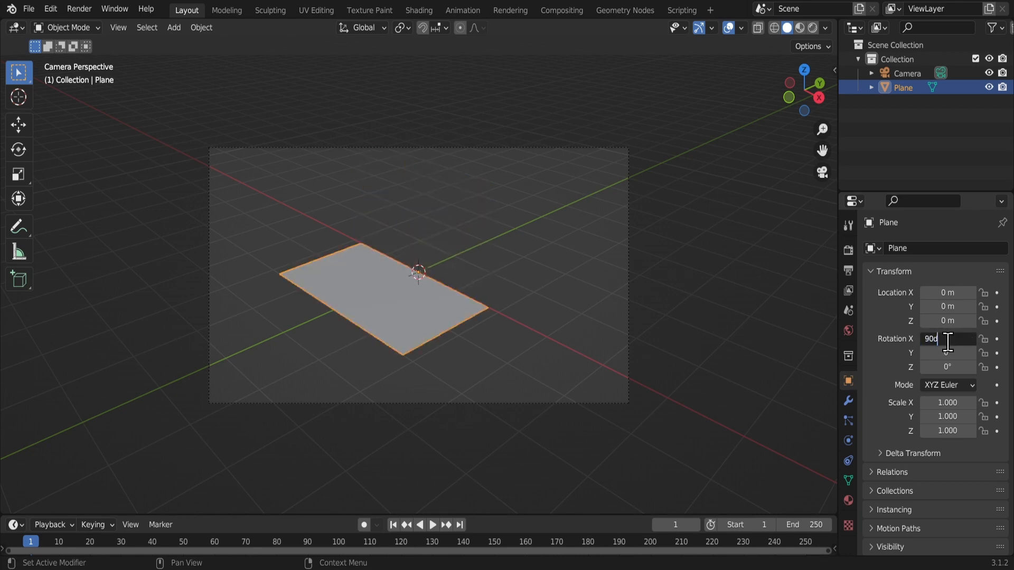
{"action": "key", "text": "ctrl+a"}
{"action": "type", "text": "0"}
{"action": "key", "text": "Return"}
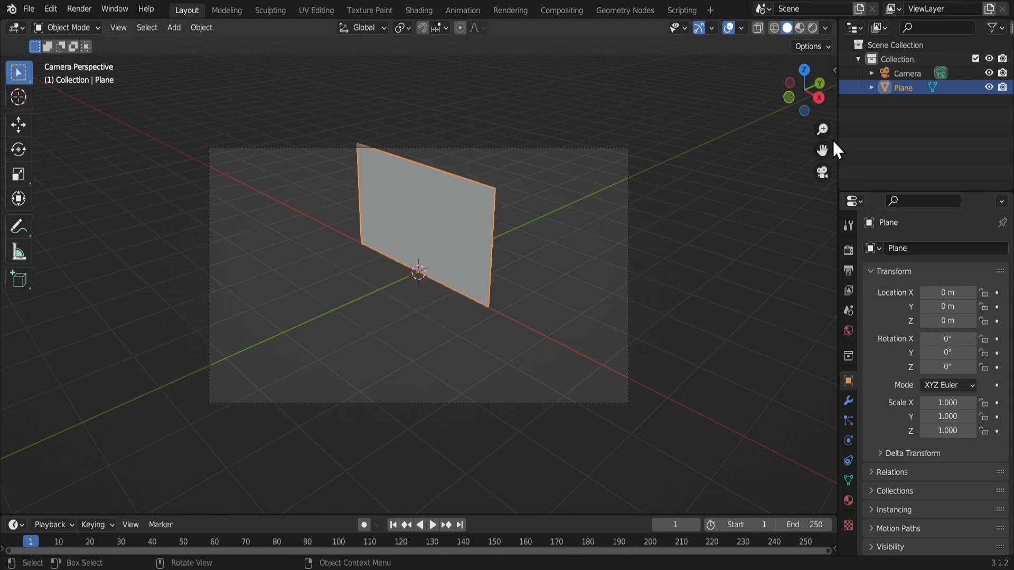
- Select the camera and set both its Y and Z rotation to 0°
{"action": "left_click", "coordinate": [907, 73]}
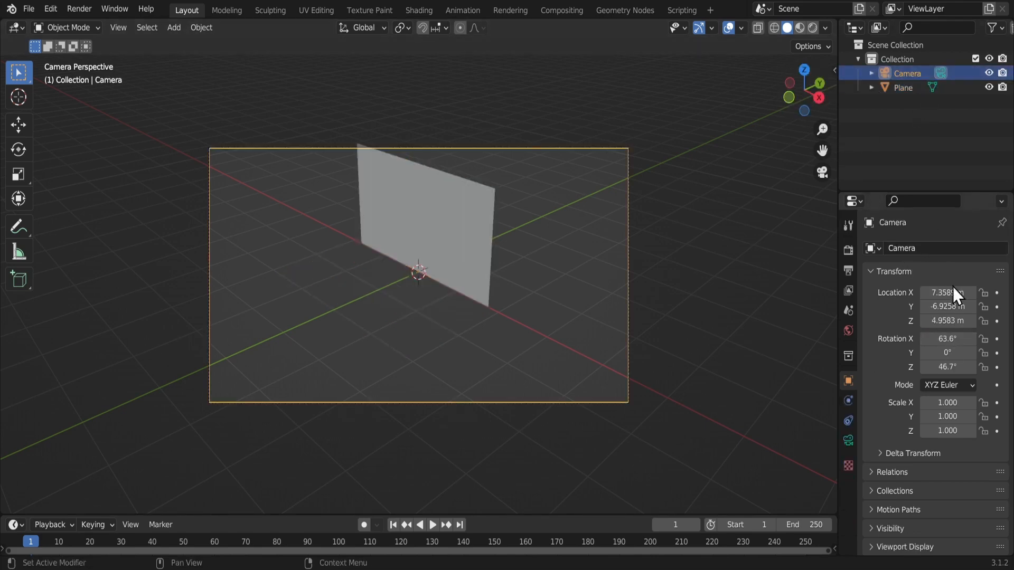
{"action": "left_click_drag", "start_coordinate": [935, 356], "coordinate": [961, 355]}
{"action": "double_click", "coordinate": [944, 356]}
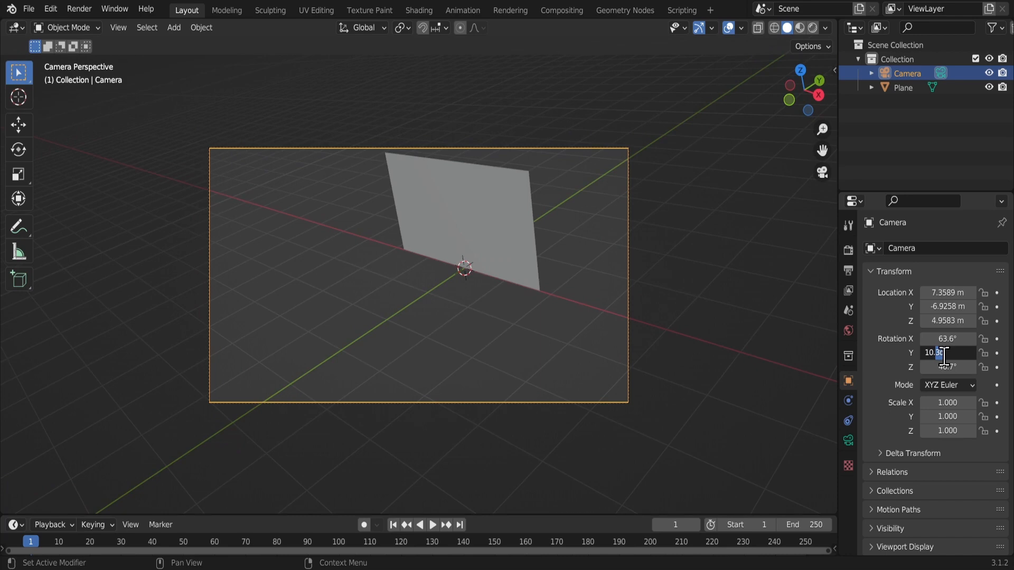
{"action": "key", "text": "ctrl+a"}
{"action": "type", "text": "0"}
{"action": "key", "text": "Return"}
{"action": "left_click", "coordinate": [945, 366]}
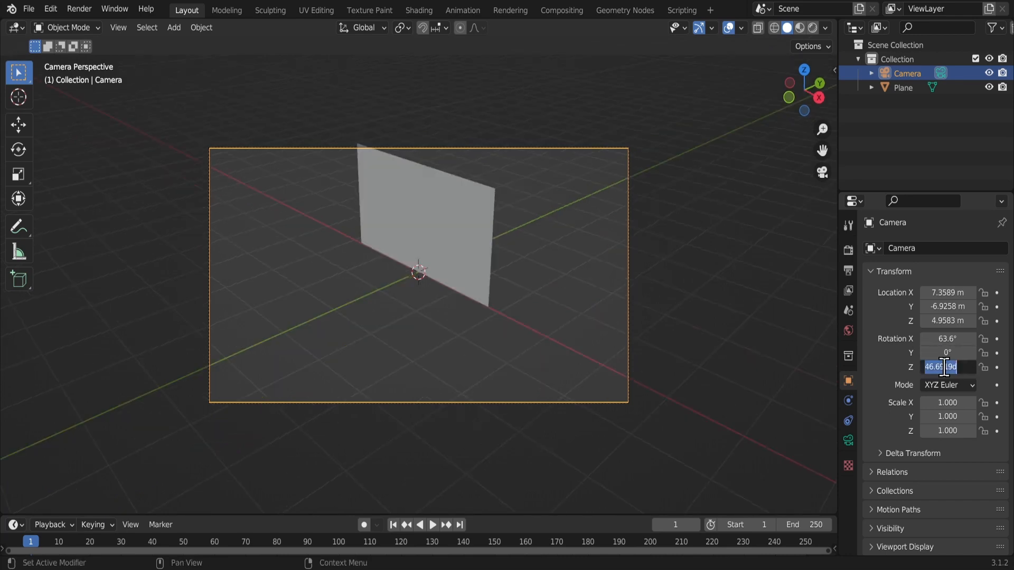
{"action": "type", "text": "0"}
{"action": "key", "text": "Return"}
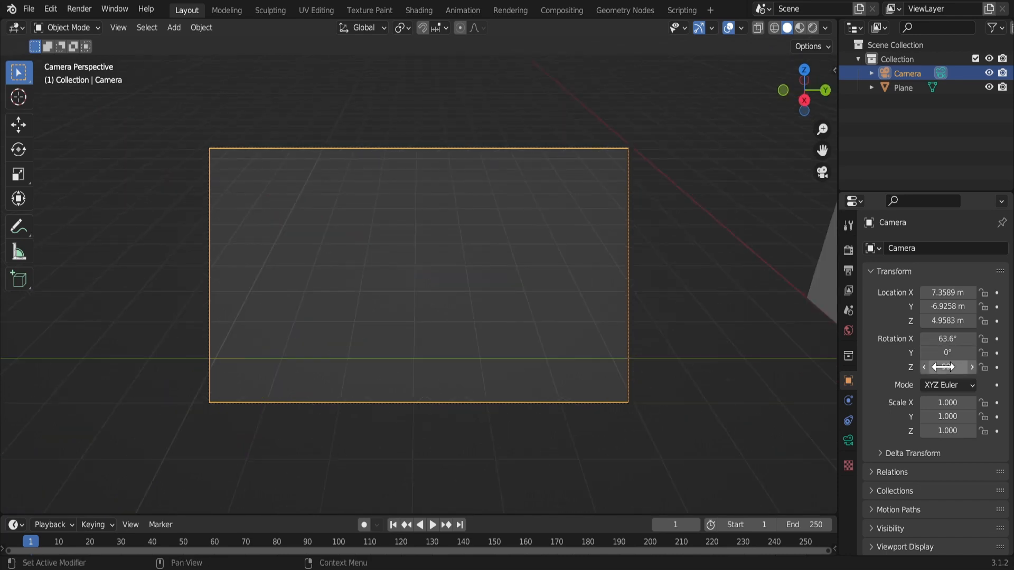
{"action": "left_click", "coordinate": [943, 366]}
{"action": "type", "text": "90d"}
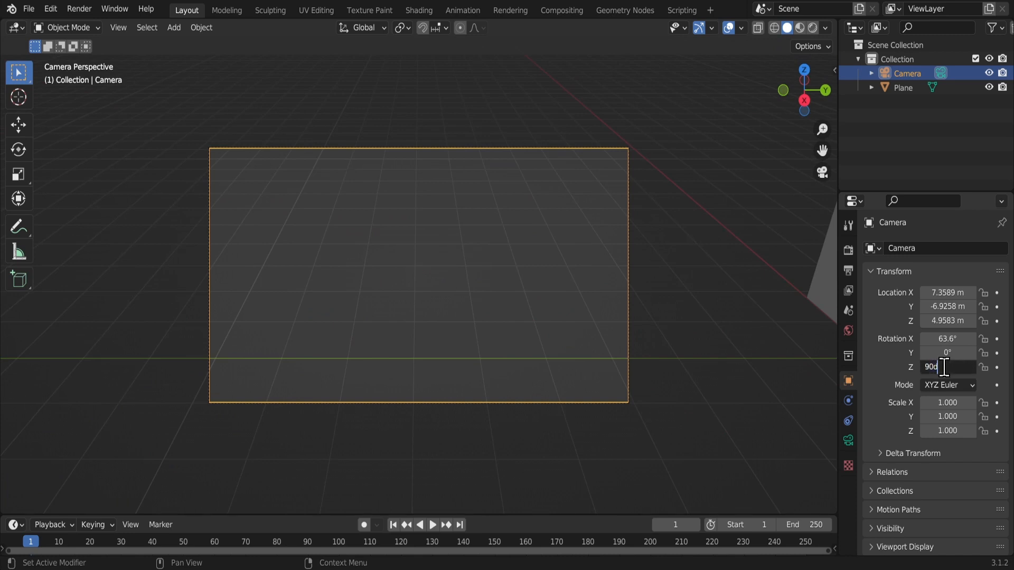
{"action": "key", "text": "Return"}
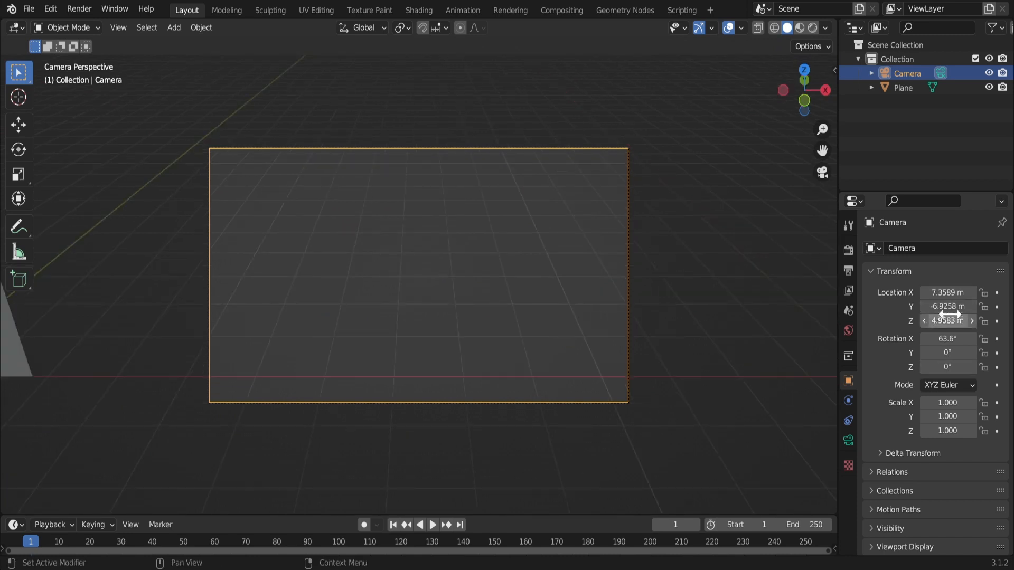
- Move the camera to about X 0.269 m, Y -7.256 m, Z 4.478 m and set its X rotation to 90°
{"action": "left_click_drag", "start_coordinate": [947, 292], "coordinate": [845, 292]}
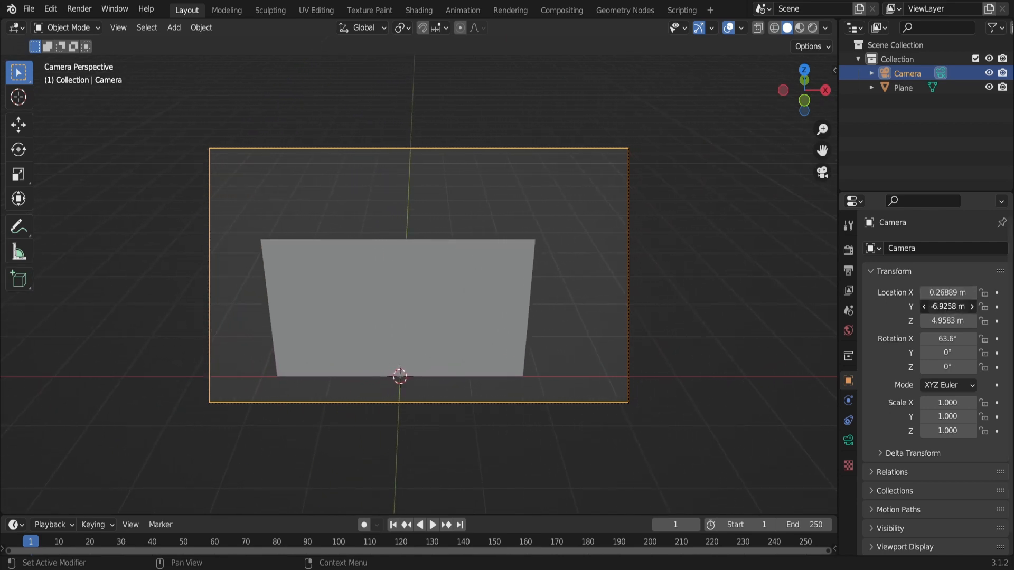
{"action": "left_click_drag", "start_coordinate": [947, 306], "coordinate": [948, 339]}
{"action": "left_click", "coordinate": [951, 339]}
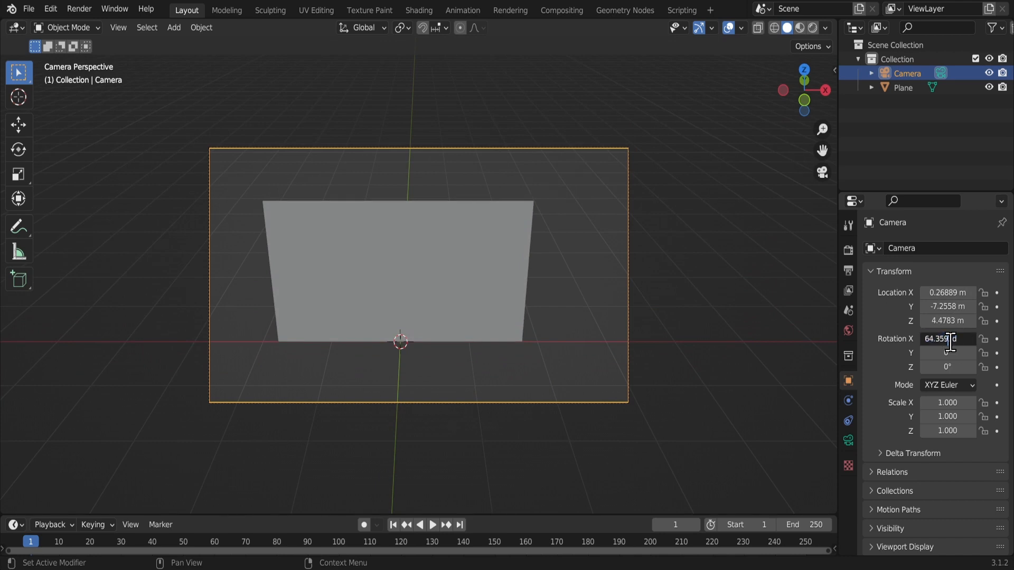
{"action": "type", "text": "90"}
{"action": "key", "text": "Return"}
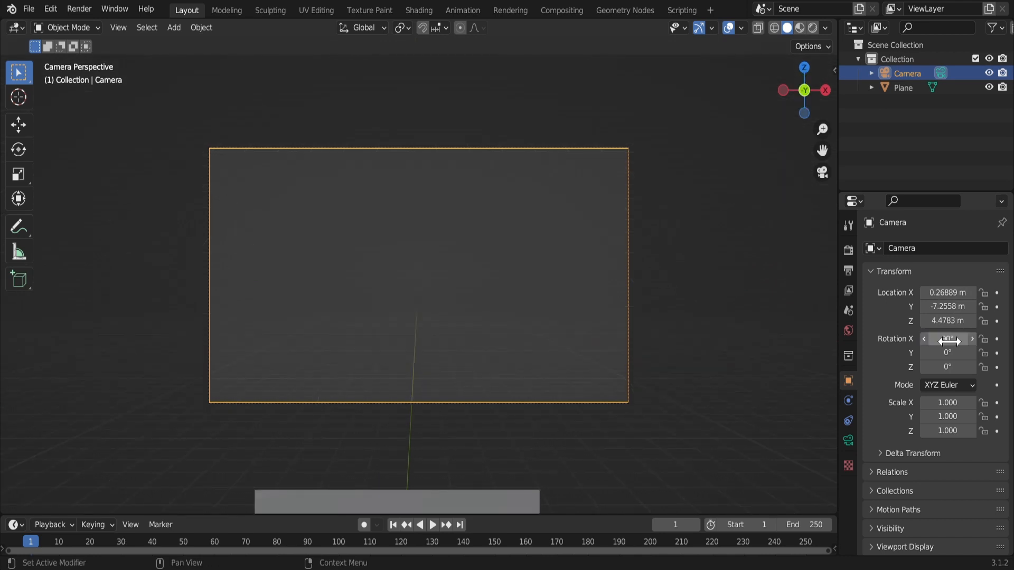
- Frame the plane centrally by moving the camera to about X -0.041 m, Y -6.716 m, Z 0.948 m, dismissing the antivirus notice
{"action": "left_click", "coordinate": [946, 293]}
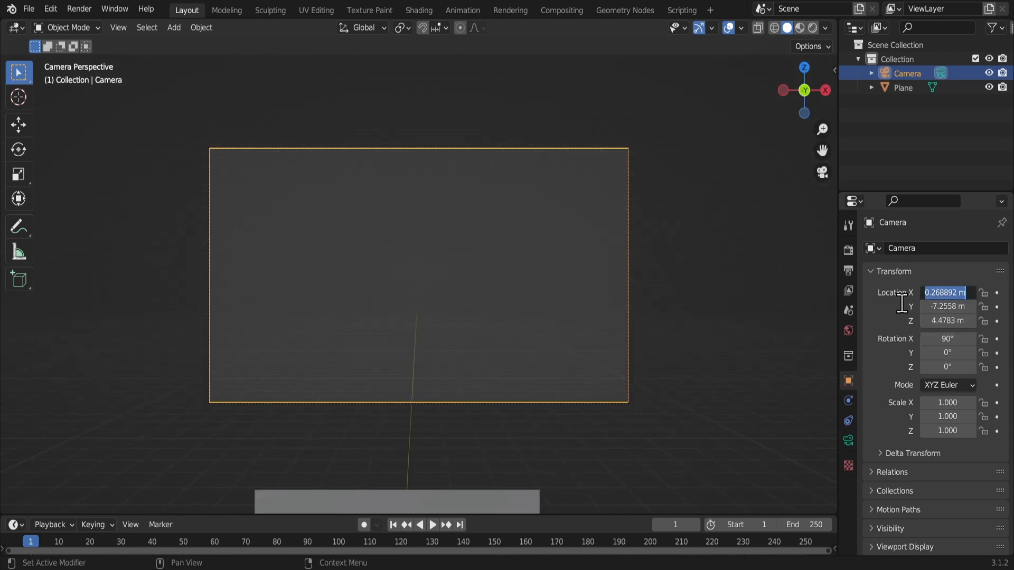
{"action": "left_click", "coordinate": [956, 306]}
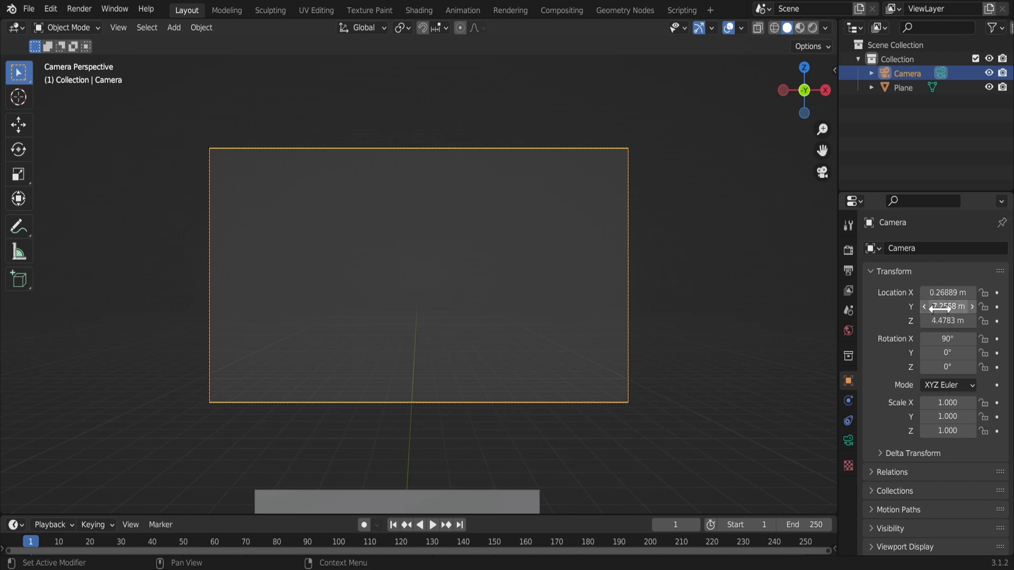
{"action": "left_click_drag", "start_coordinate": [940, 307], "coordinate": [882, 321]}
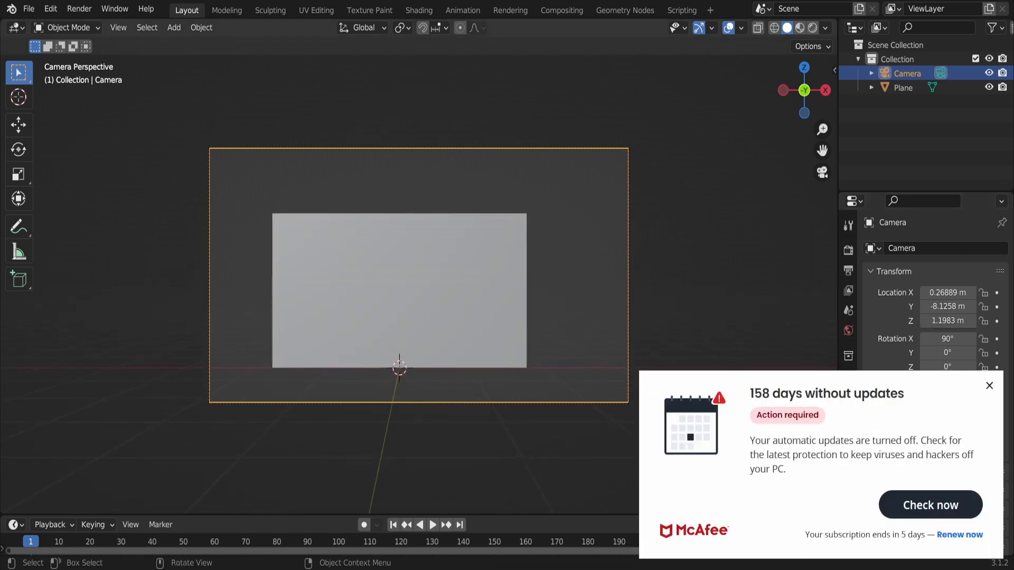
{"action": "left_click", "coordinate": [988, 386]}
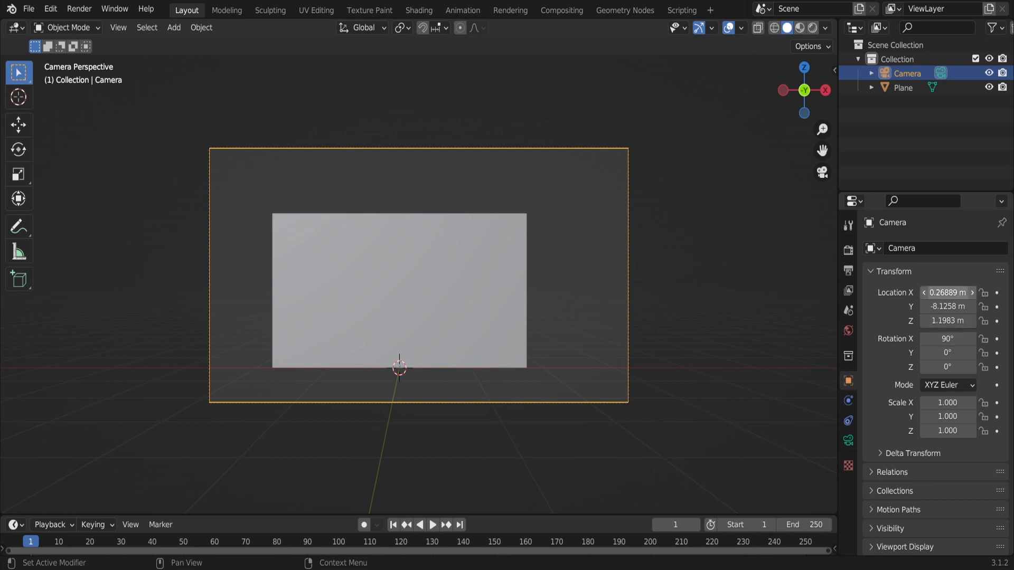
{"action": "left_click_drag", "start_coordinate": [948, 293], "coordinate": [940, 320]}
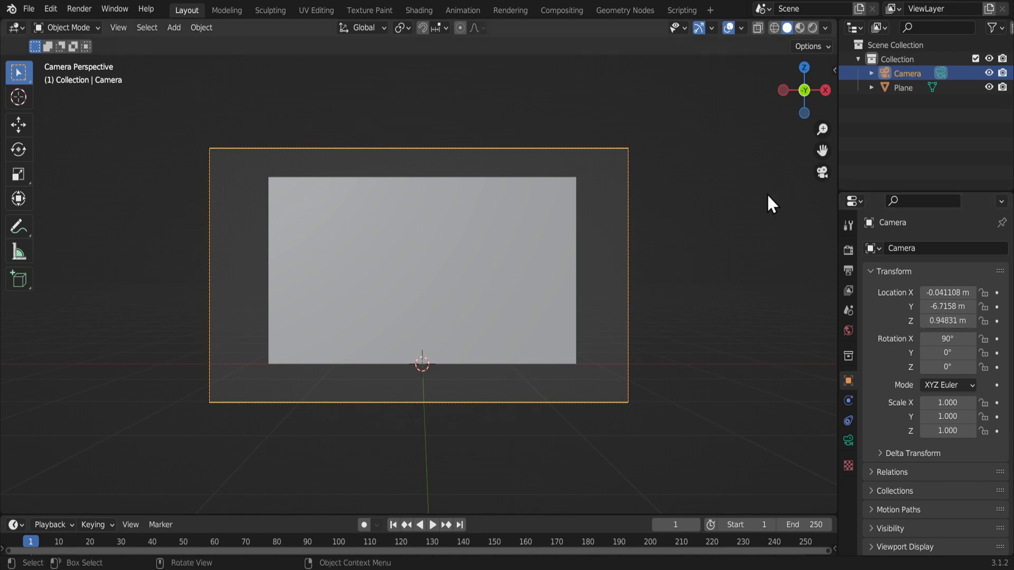
- Leave the camera view, select the plane and apply the Quick Explode effect to it
{"action": "left_click", "coordinate": [734, 249]}
{"action": "middle_click_drag", "start_coordinate": [734, 248], "coordinate": [718, 275]}
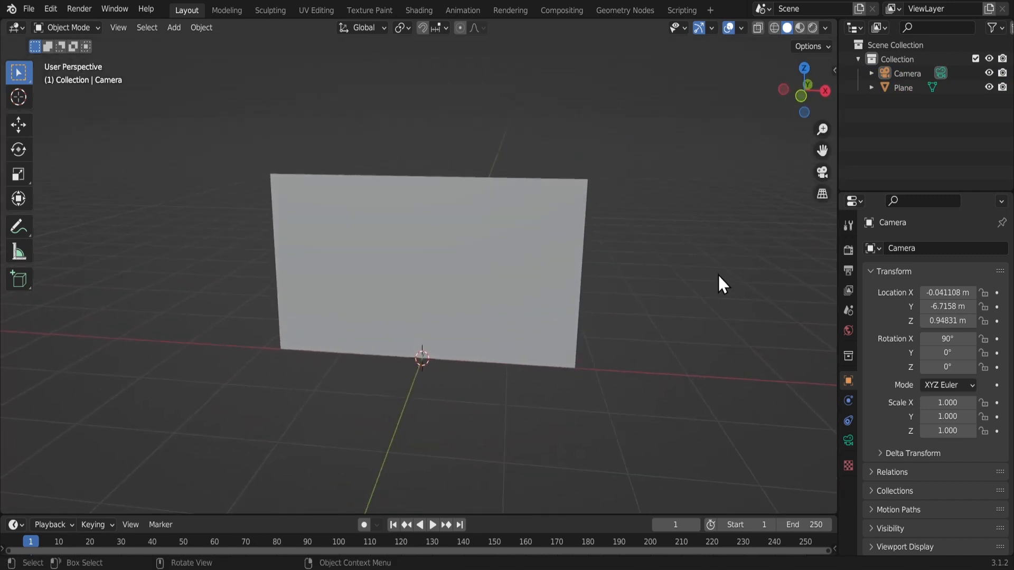
{"action": "left_click", "coordinate": [489, 320]}
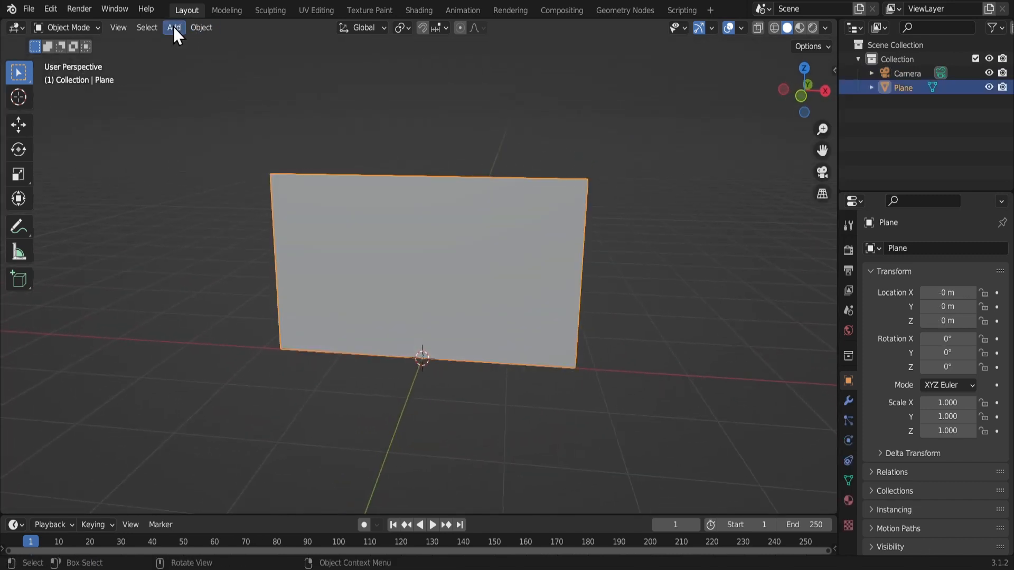
{"action": "left_click", "coordinate": [201, 27]}
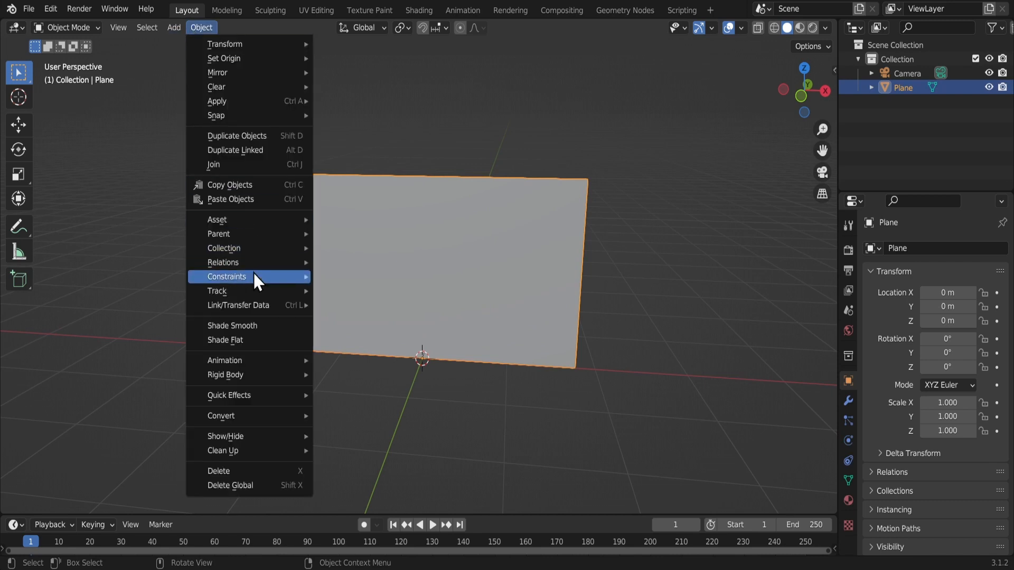
{"action": "mouse_move", "coordinate": [249, 310]}
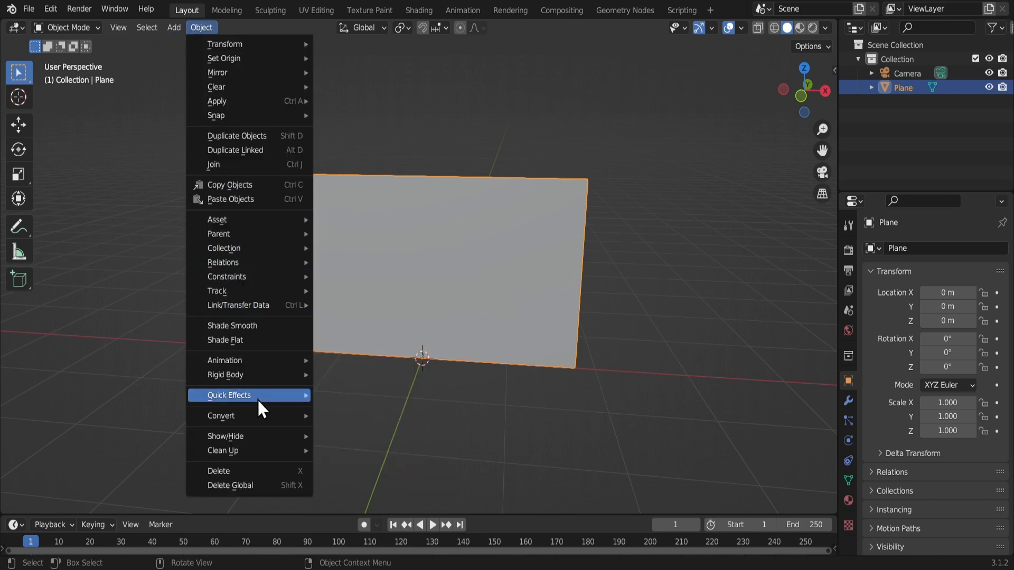
{"action": "mouse_move", "coordinate": [258, 396]}
{"action": "left_click", "coordinate": [388, 421]}
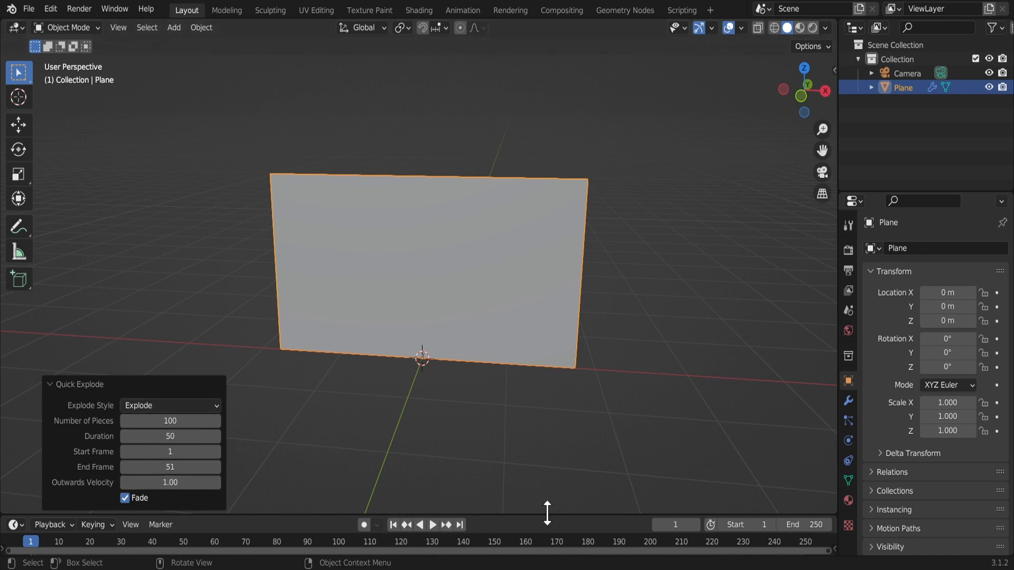
- Enlarge the timeline area and play the explosion animation briefly to preview it
{"action": "left_click_drag", "start_coordinate": [548, 516], "coordinate": [549, 411]}
{"action": "left_click", "coordinate": [433, 422]}
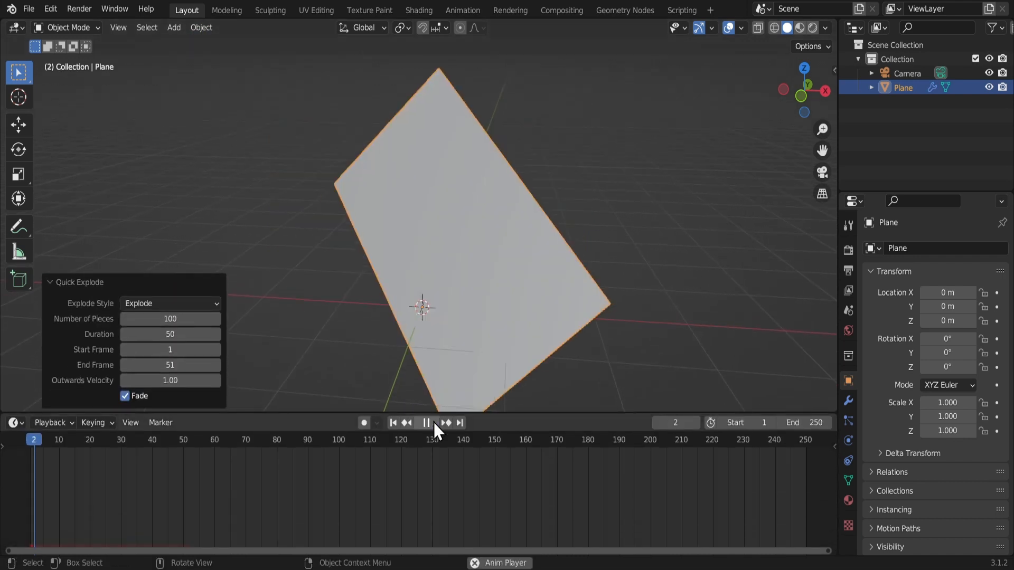
{"action": "left_click", "coordinate": [431, 422]}
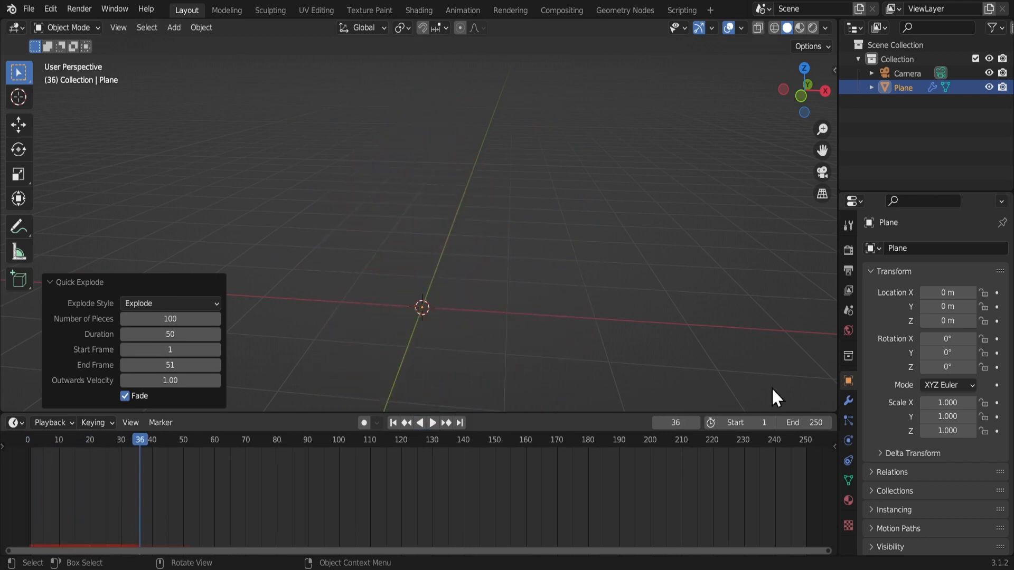
- Add a Subdivision Surface modifier to the plane, place it first in the modifier stack and set it to Simple
{"action": "left_click", "coordinate": [848, 400]}
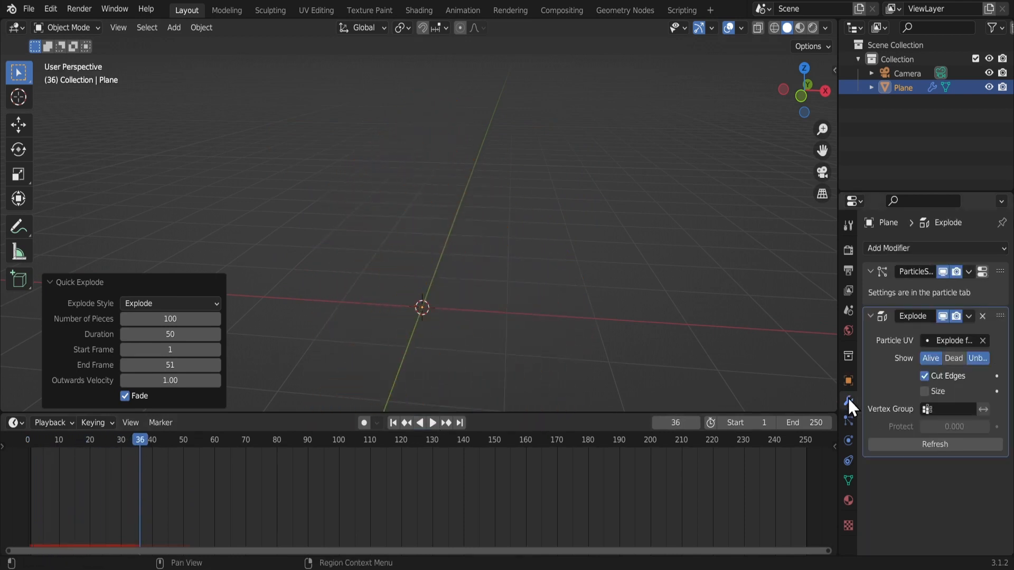
{"action": "left_click", "coordinate": [991, 250]}
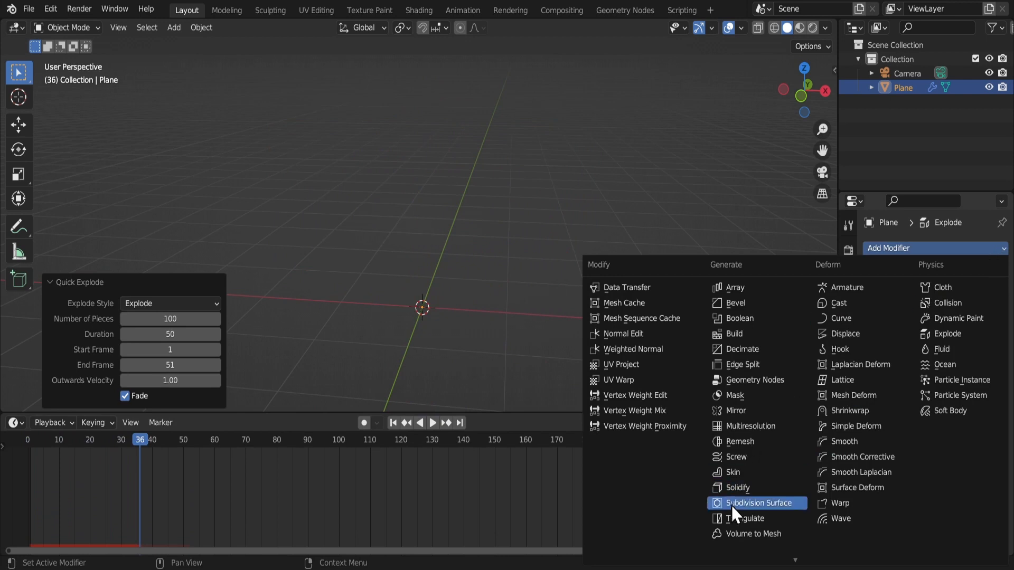
{"action": "left_click", "coordinate": [775, 500]}
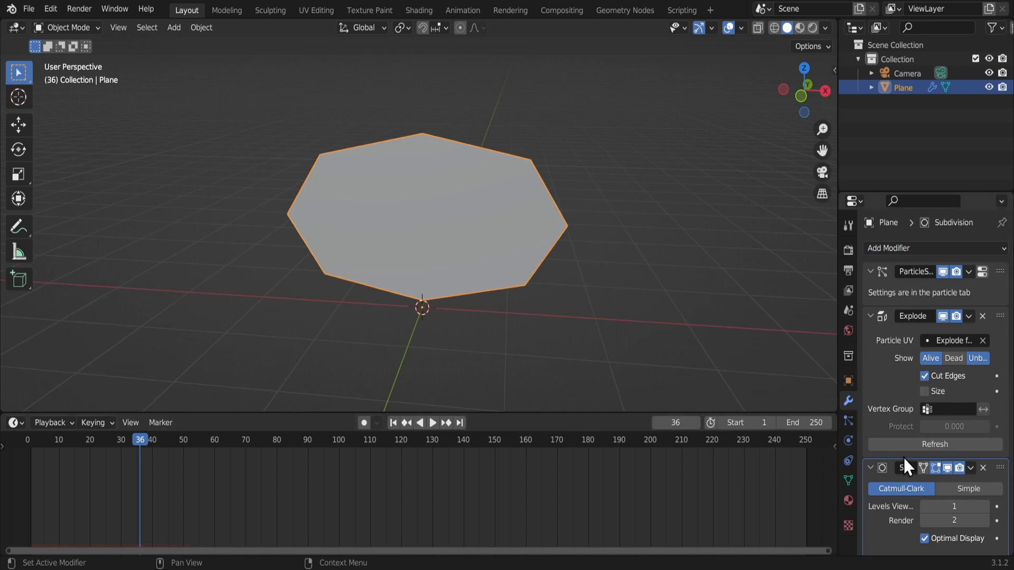
{"action": "left_click_drag", "start_coordinate": [1000, 468], "coordinate": [973, 254]}
{"action": "left_click", "coordinate": [962, 293]}
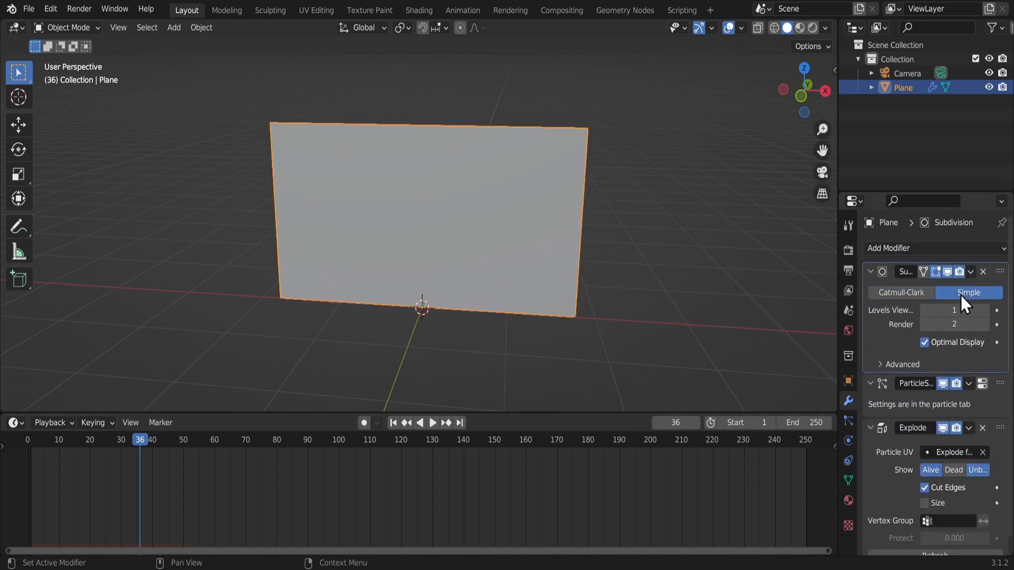
- Set the subdivision modifier's viewport and render levels both to 5
{"action": "left_click", "coordinate": [956, 311]}
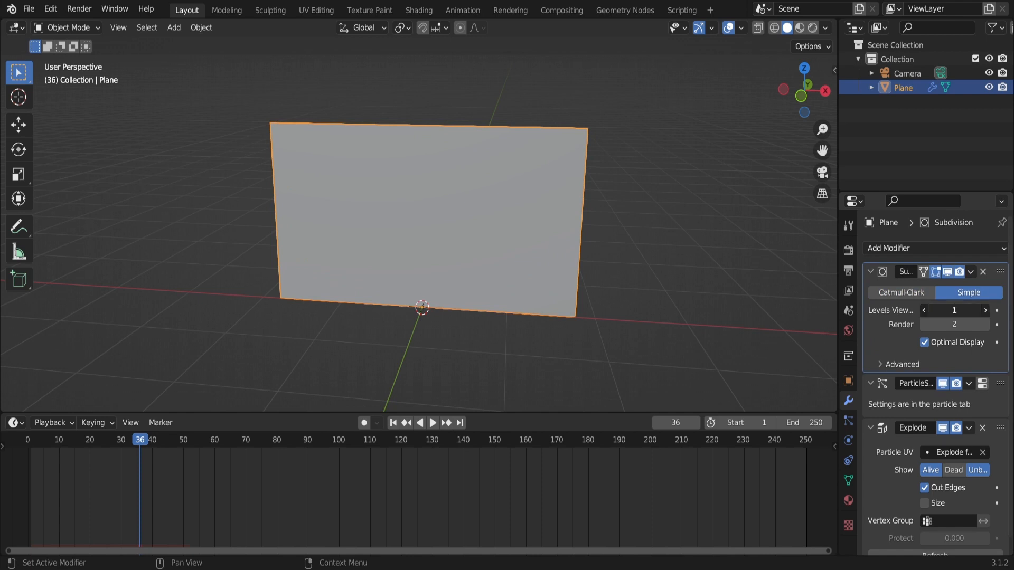
{"action": "type", "text": "5"}
{"action": "key", "text": "Return"}
{"action": "left_click", "coordinate": [955, 325]}
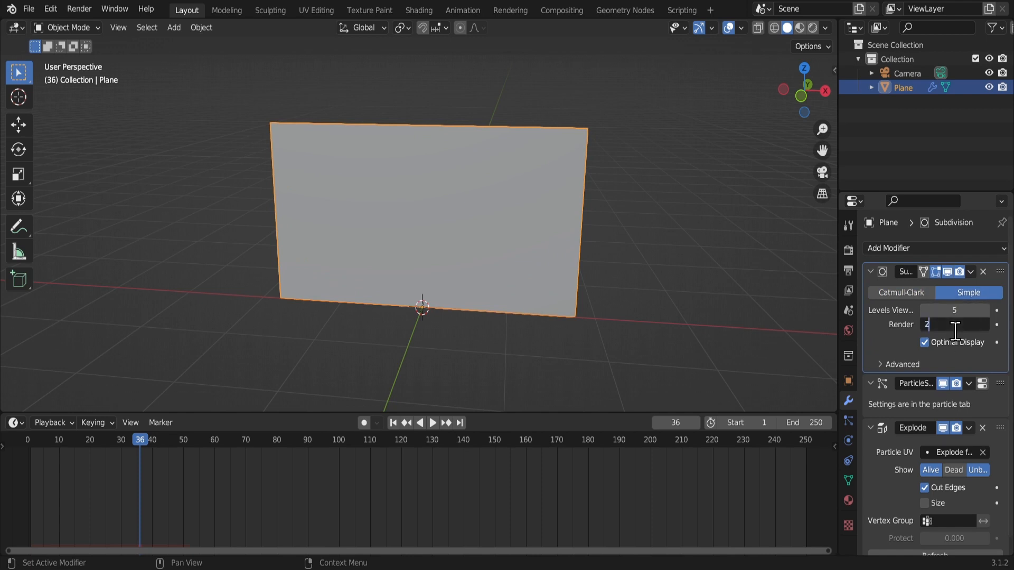
{"action": "type", "text": "5"}
{"action": "key", "text": "Return"}
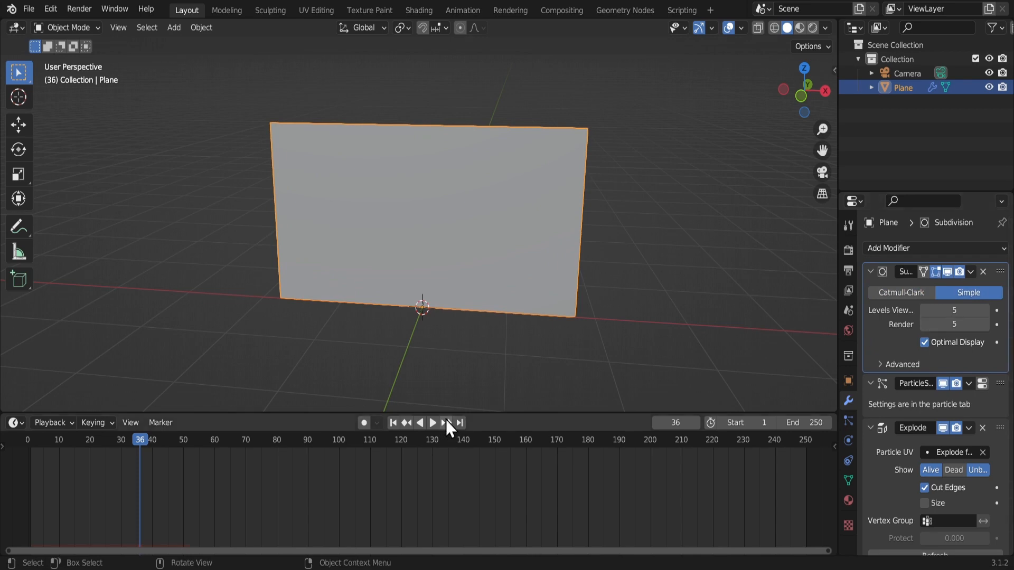
- Replay the explosion several times from the first frame to examine how the subdivided plane breaks into pieces
{"action": "left_click", "coordinate": [393, 423]}
{"action": "key", "text": "space"}
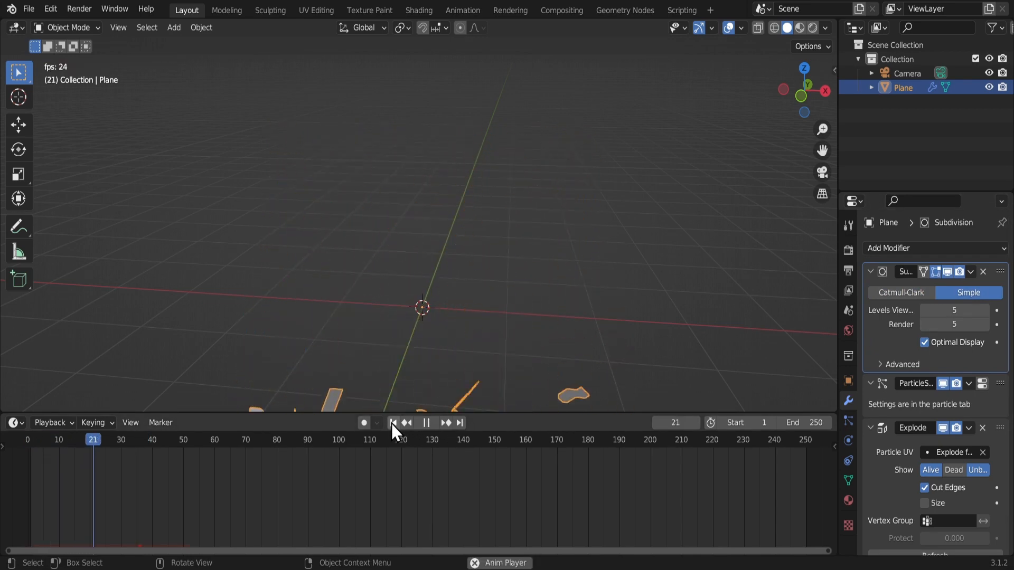
{"action": "key", "text": "space"}
{"action": "left_click", "coordinate": [393, 423]}
{"action": "key", "text": "space"}
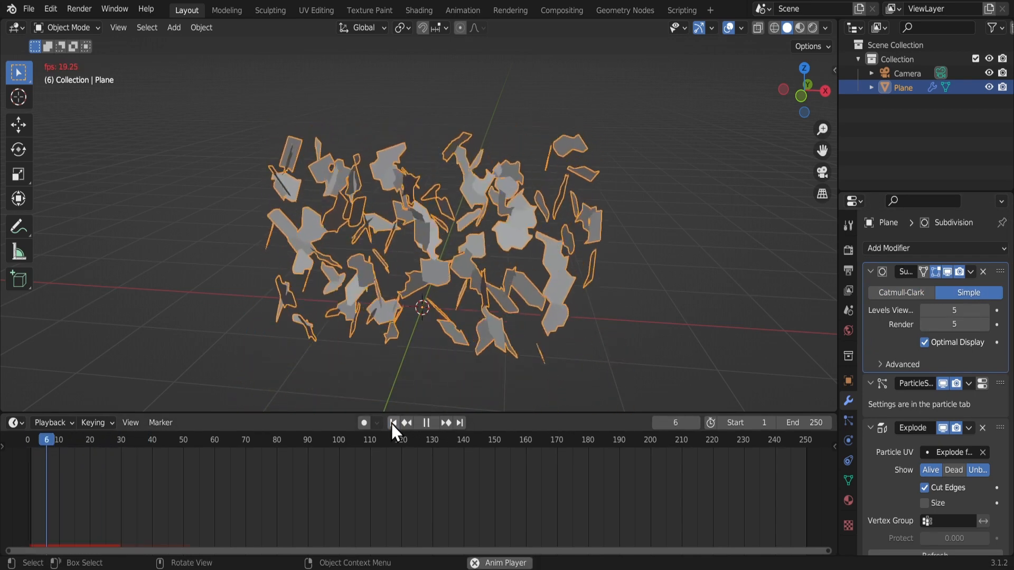
{"action": "key", "text": "space"}
{"action": "left_click", "coordinate": [393, 423]}
{"action": "key", "text": "space"}
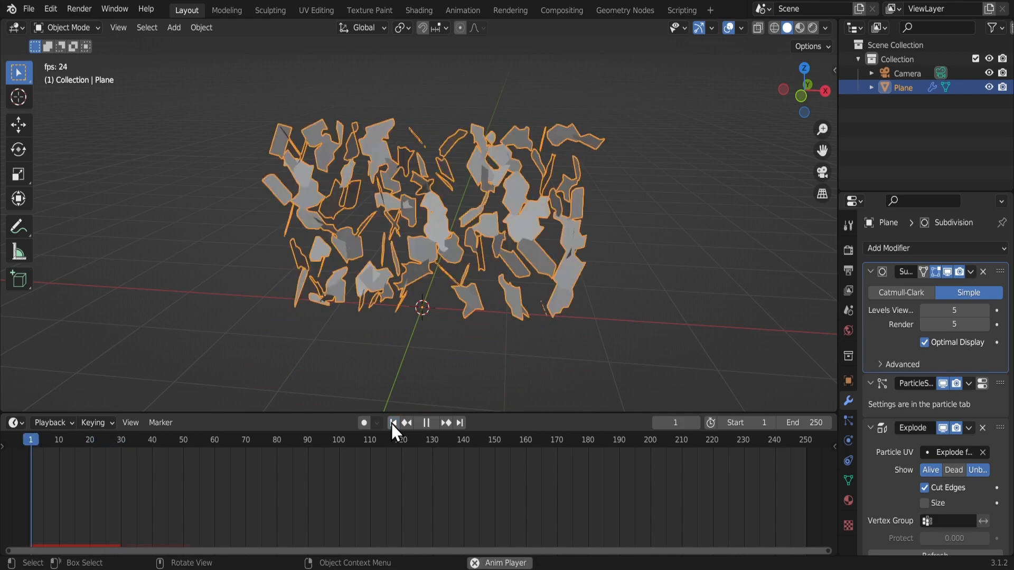
{"action": "key", "text": "space"}
{"action": "left_click", "coordinate": [393, 423]}
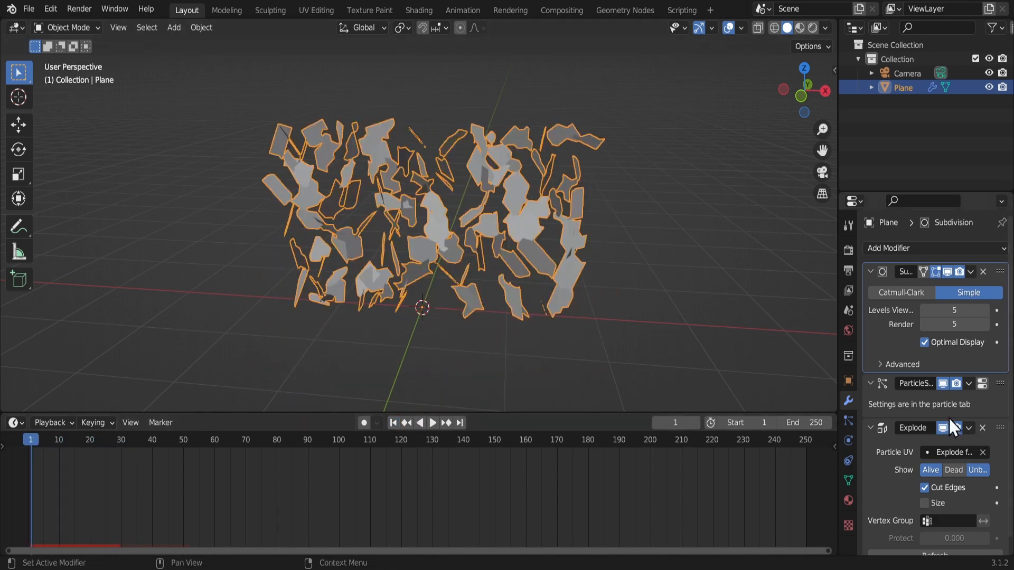
- Enable Rotation for the plane's particle system, keeping Velocity / Hair orientation and Dynamic off
{"action": "left_click", "coordinate": [847, 423]}
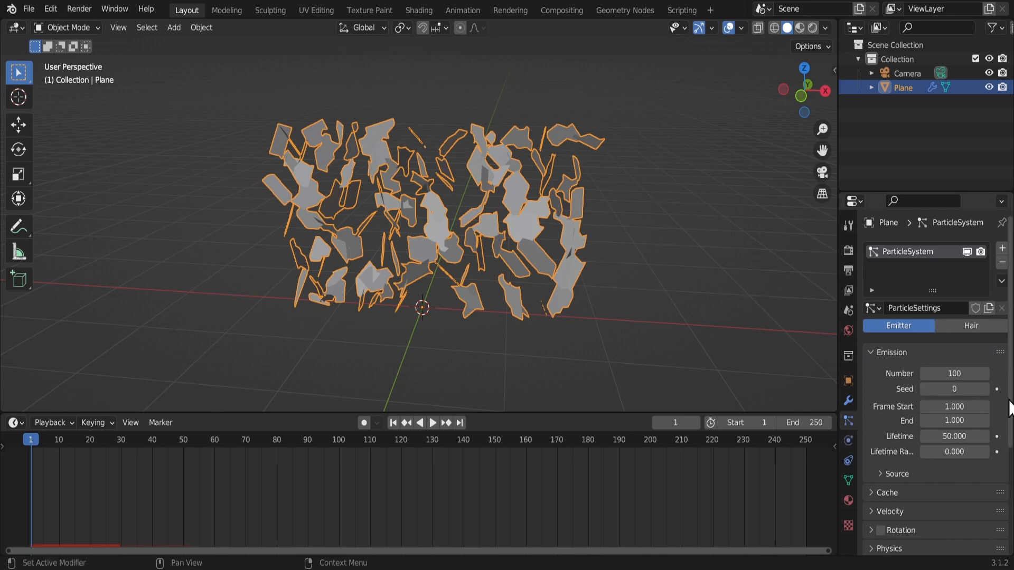
{"action": "left_click_drag", "start_coordinate": [1009, 400], "coordinate": [1004, 498]}
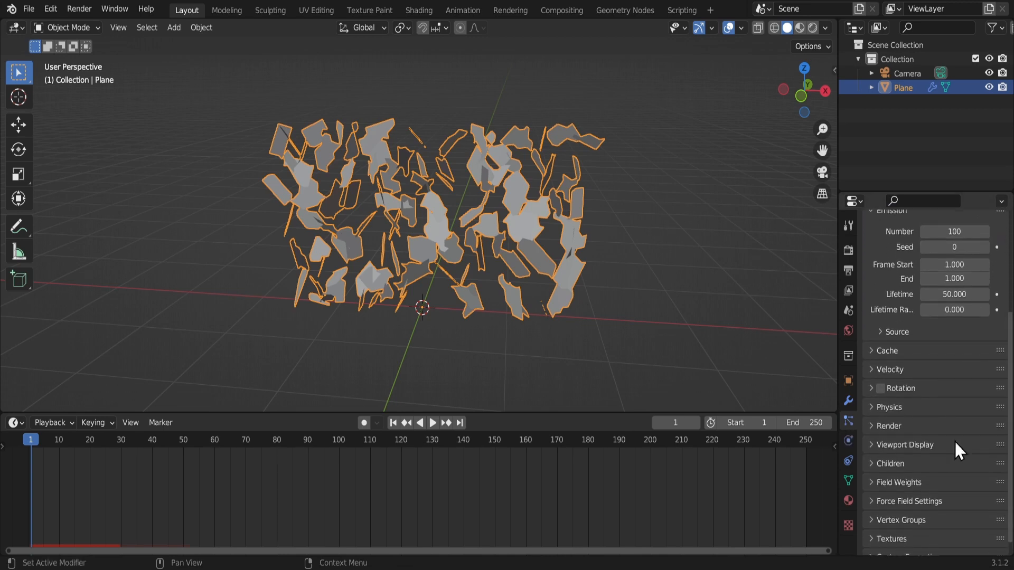
{"action": "left_click", "coordinate": [873, 393]}
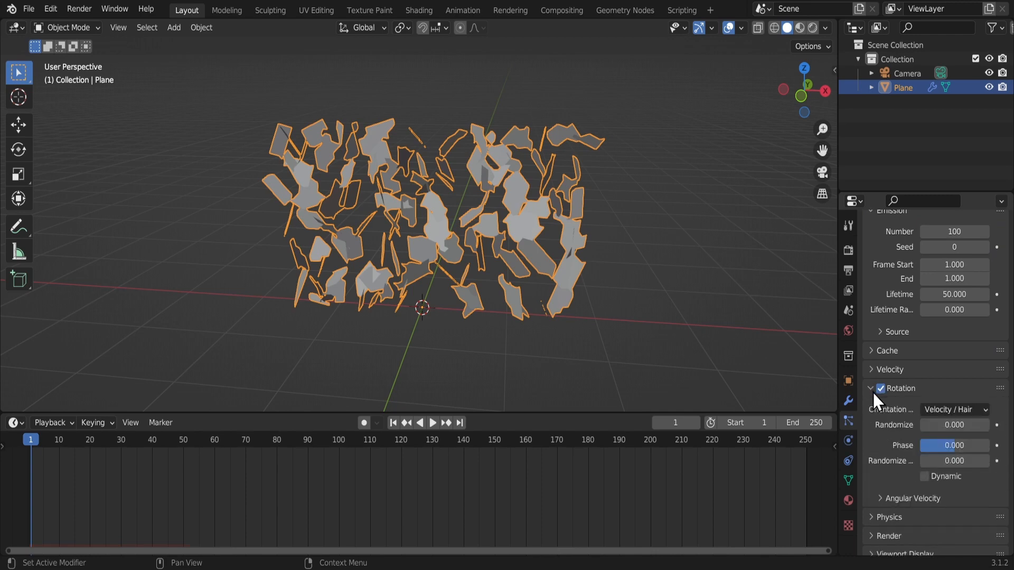
{"action": "left_click", "coordinate": [925, 477]}
- Play the explosion, restart it from the first frame and check how the pieces move with particle rotation enabled
{"action": "key", "text": "space"}
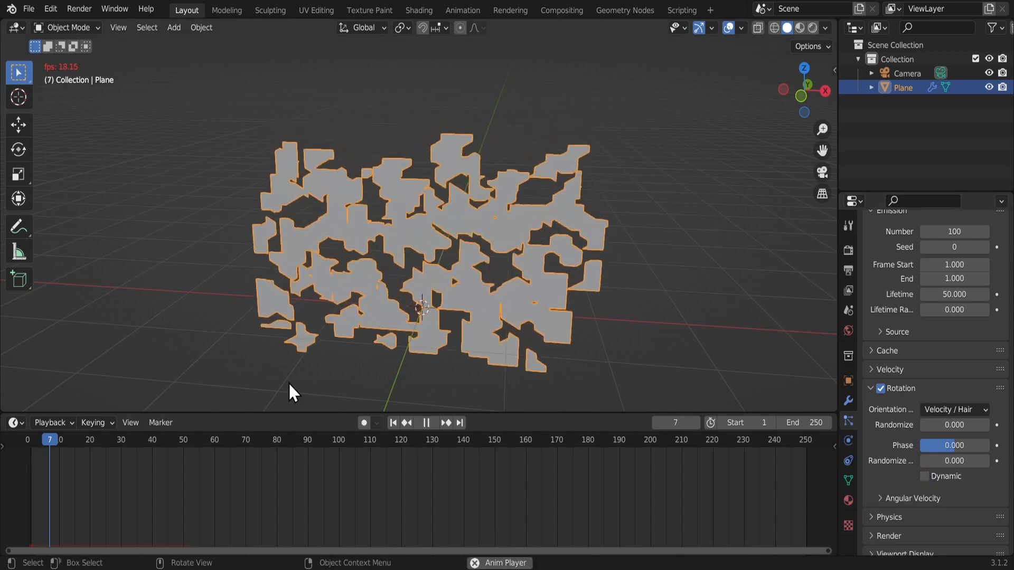
{"action": "key", "text": "space"}
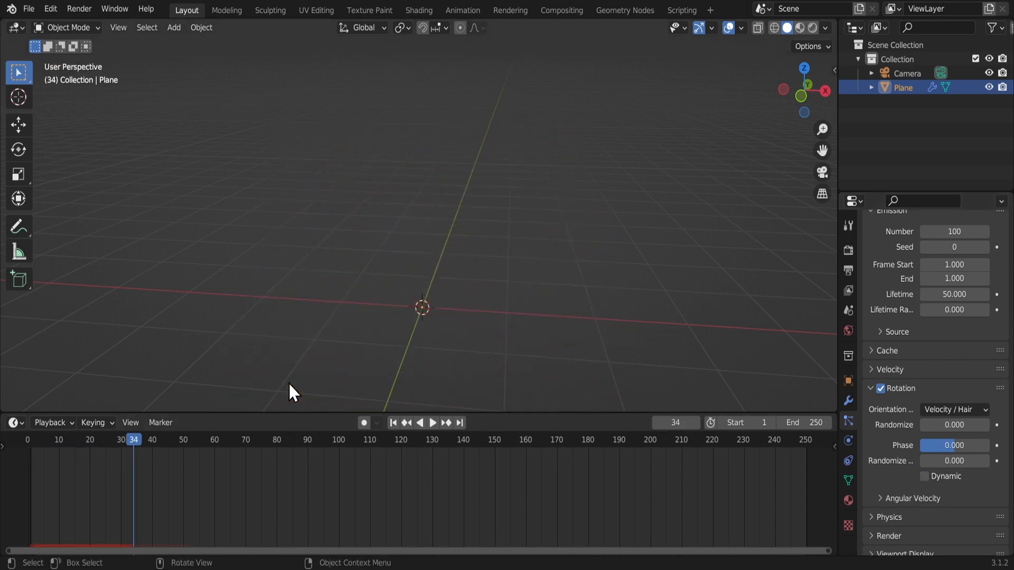
{"action": "left_click", "coordinate": [391, 423]}
{"action": "key", "text": "space"}
{"action": "key", "text": "space"}
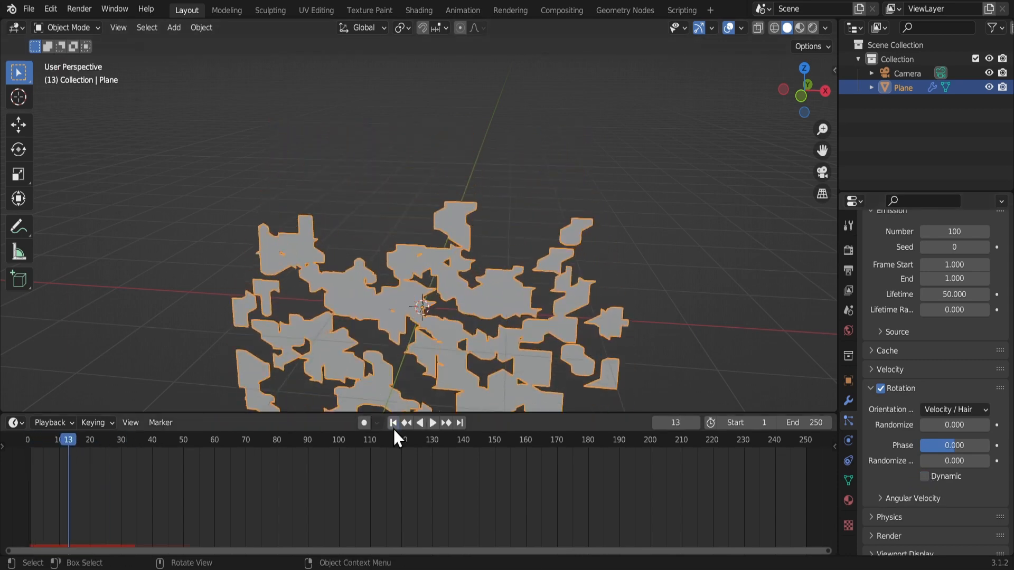
- Set the particle rotation's Randomize Phase to 0.269, preview the explosion and return to frame 1
{"action": "mouse_move", "coordinate": [937, 464]}
{"action": "left_mouse_down"}
{"action": "mouse_move", "coordinate": [961, 465]}
{"action": "mouse_move", "coordinate": [930, 463]}
{"action": "left_mouse_up"}
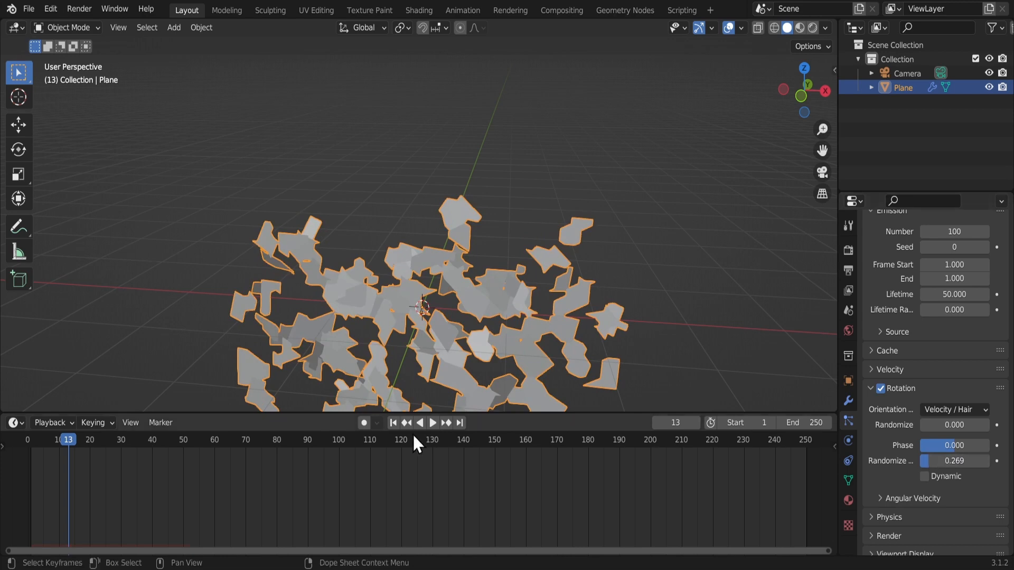
{"action": "left_click", "coordinate": [395, 429]}
{"action": "key", "text": "space"}
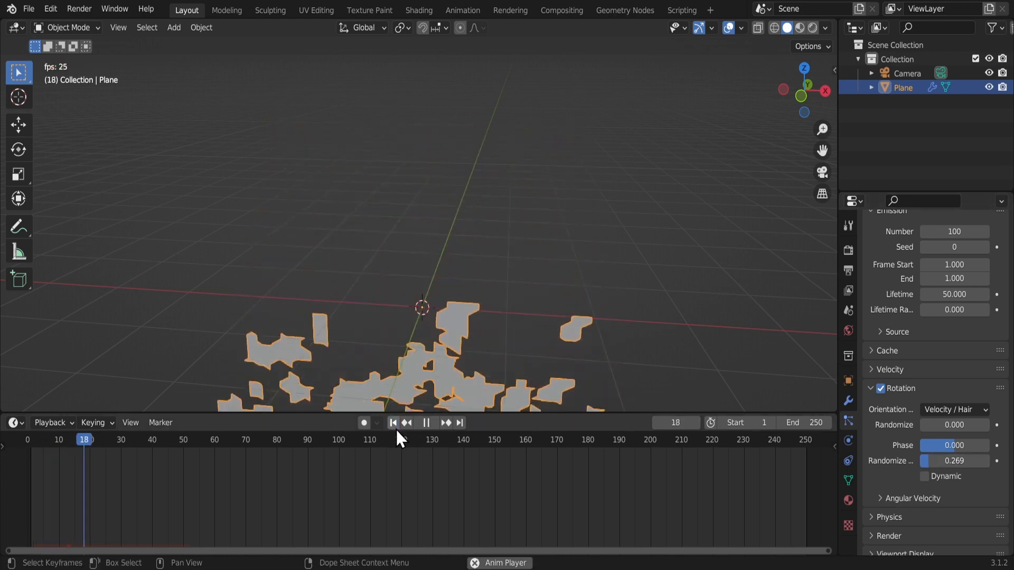
{"action": "key", "text": "space"}
{"action": "left_click", "coordinate": [396, 428]}
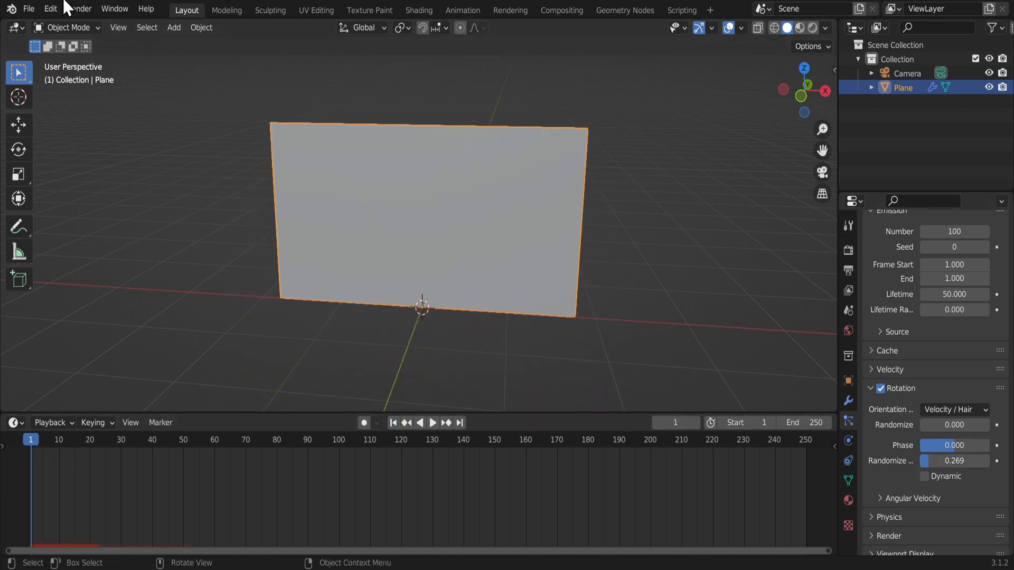
- Export the shattering plane scene as an Alembic file named untitled.abc to the Desktop
{"action": "left_click", "coordinate": [29, 9]}
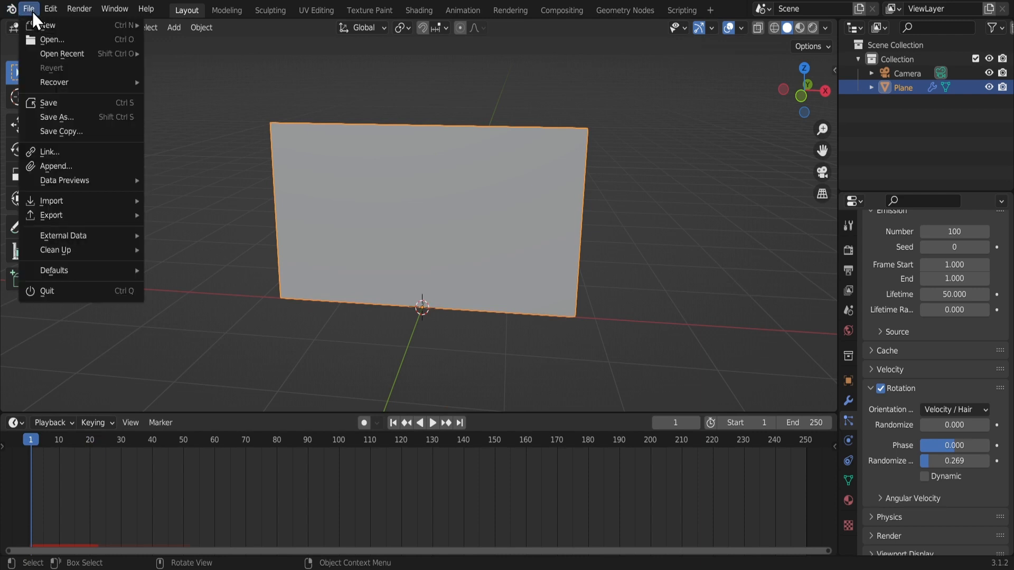
{"action": "mouse_move", "coordinate": [100, 211]}
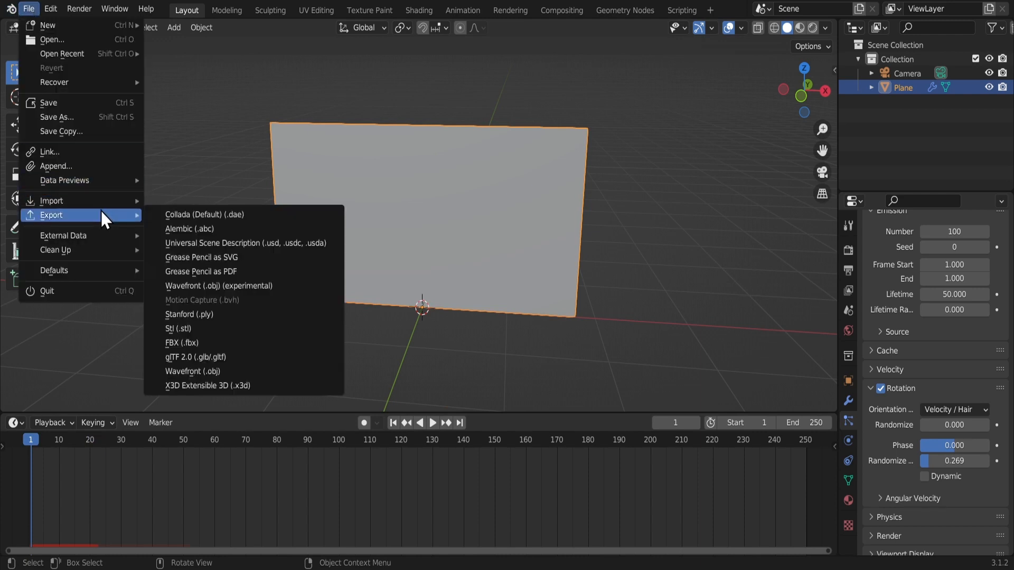
{"action": "left_click", "coordinate": [250, 233]}
{"action": "left_click", "coordinate": [226, 217]}
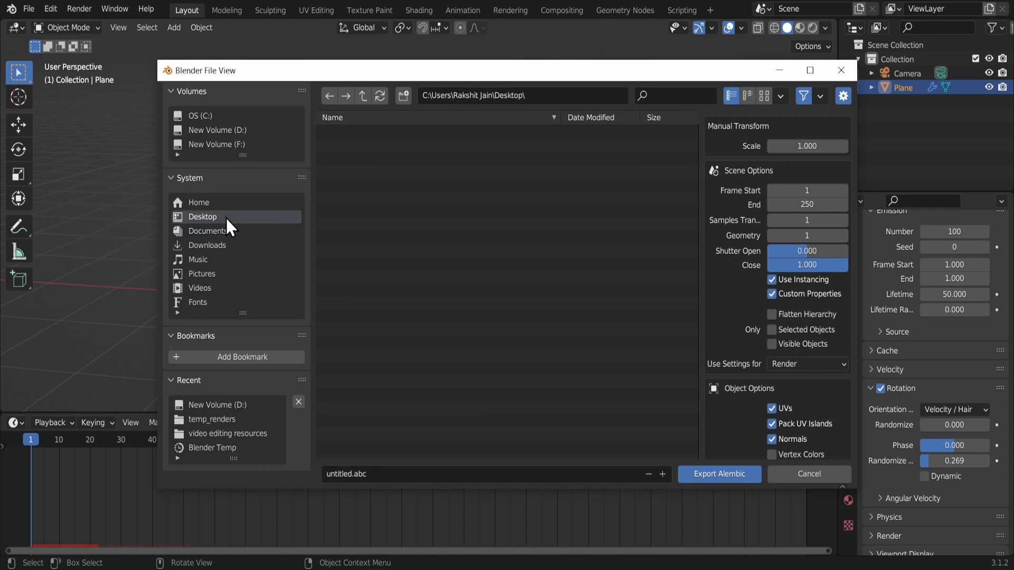
{"action": "left_click", "coordinate": [698, 473]}
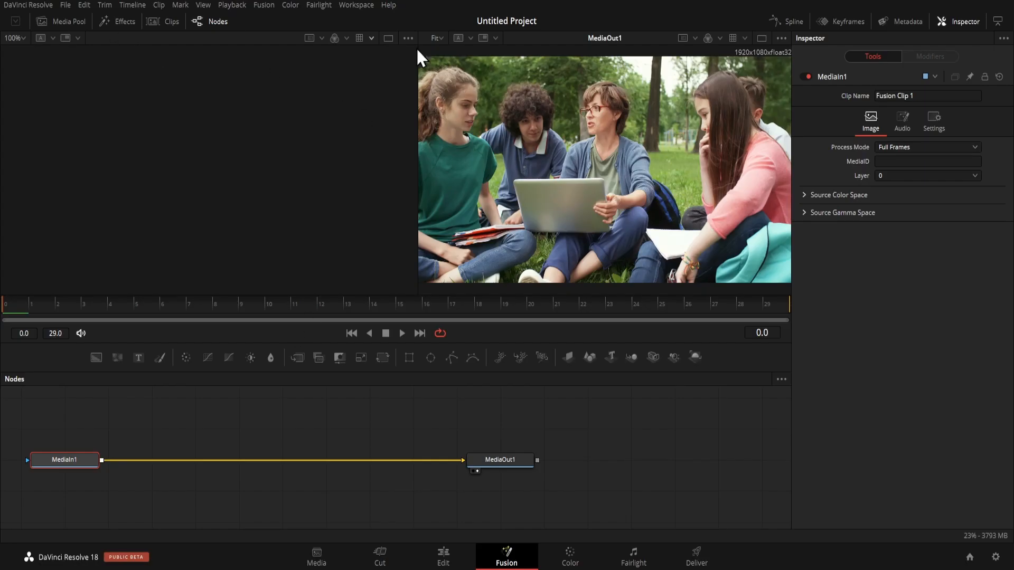
- In DaVinci Resolve's Fusion page, import the exported Alembic scene from the Desktop with a resampling rate of 30 fps
{"action": "left_click", "coordinate": [267, 5]}
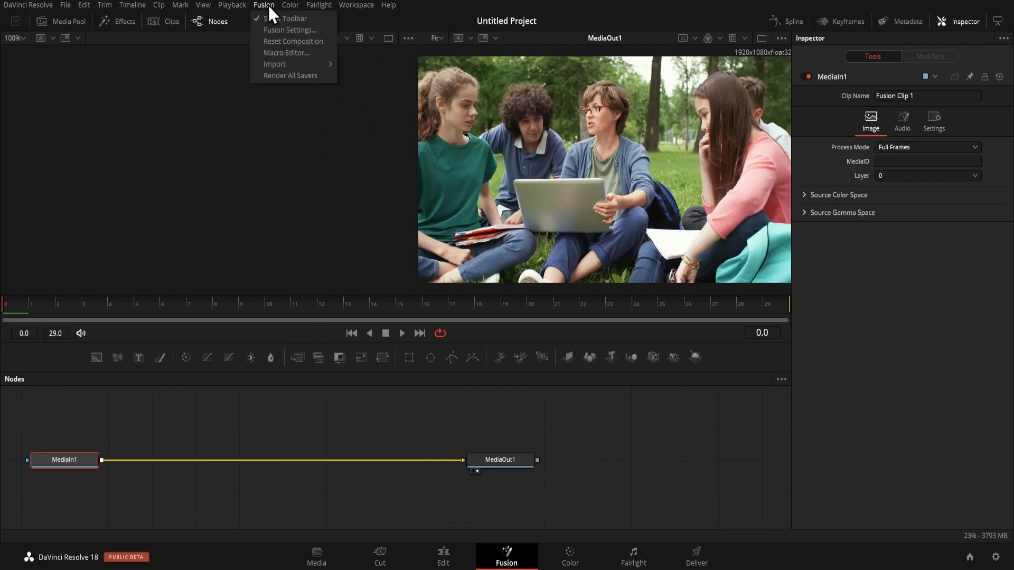
{"action": "mouse_move", "coordinate": [297, 64]}
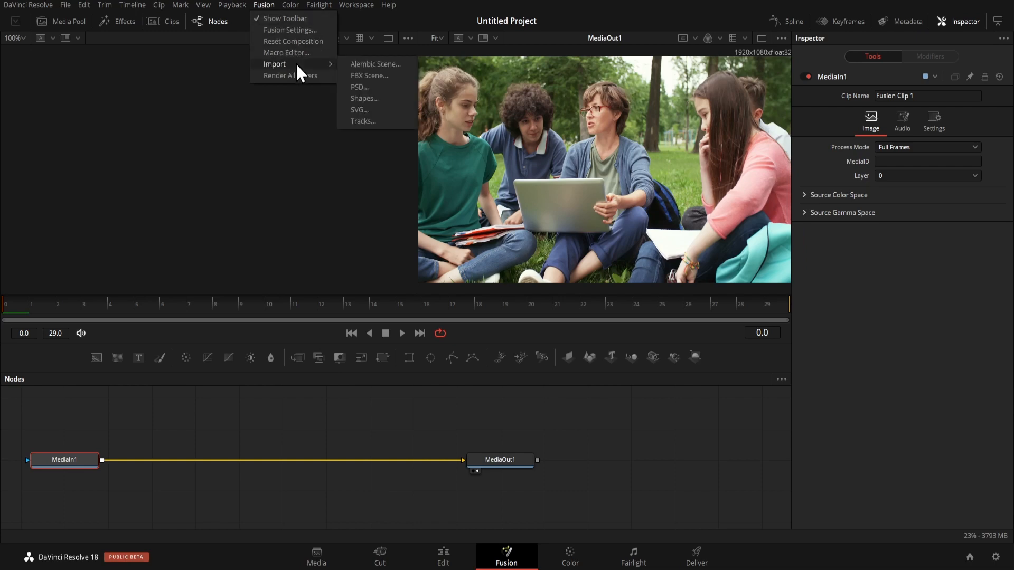
{"action": "left_click", "coordinate": [387, 65]}
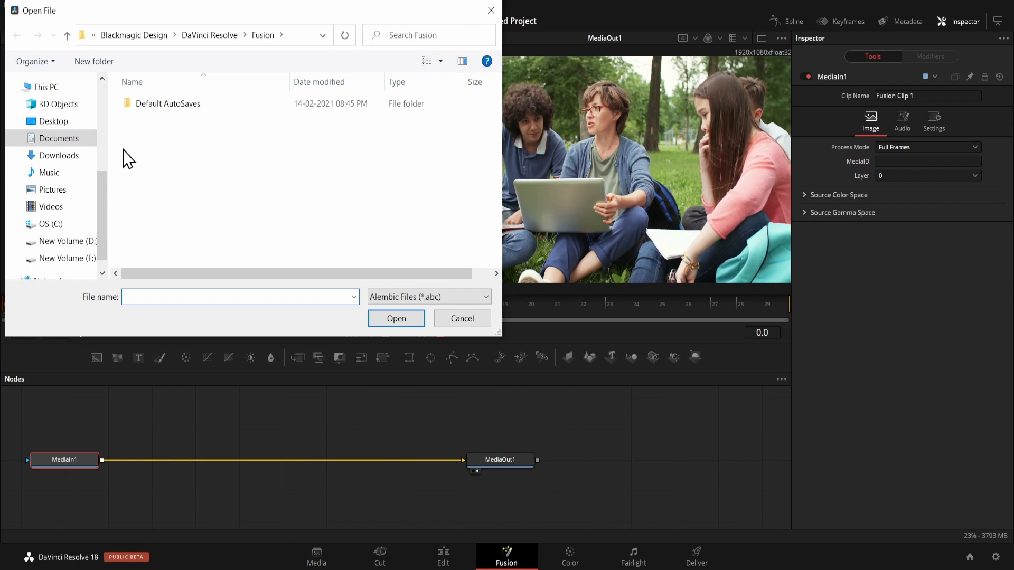
{"action": "left_click", "coordinate": [61, 123]}
{"action": "double_click", "coordinate": [176, 130]}
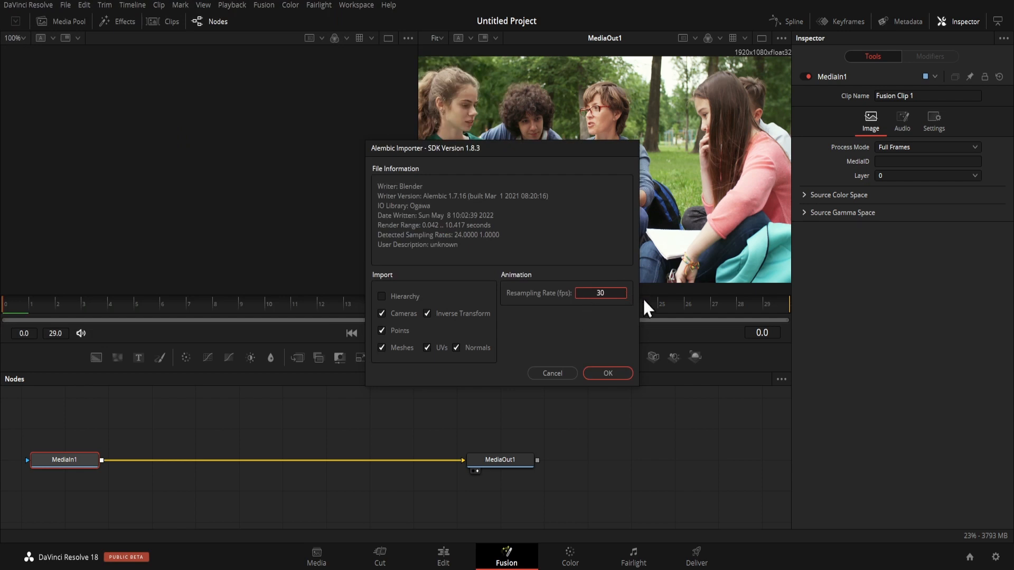
{"action": "left_click", "coordinate": [610, 375]}
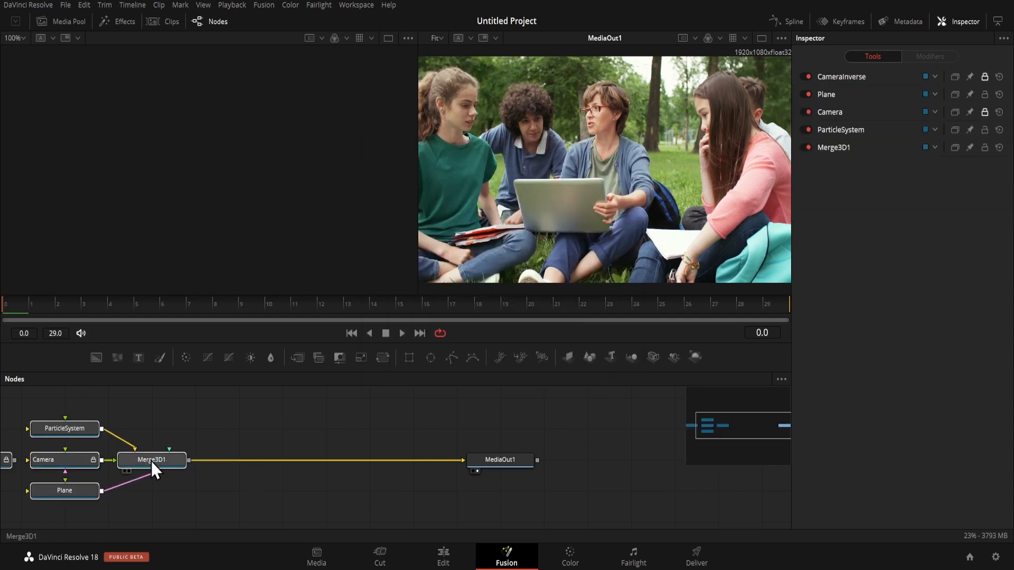
- Place the imported nodes in the middle of the node graph, disconnect MediaIn1 from MediaOut1 and move it above MediaOut1
{"action": "left_click_drag", "start_coordinate": [151, 461], "coordinate": [367, 439]}
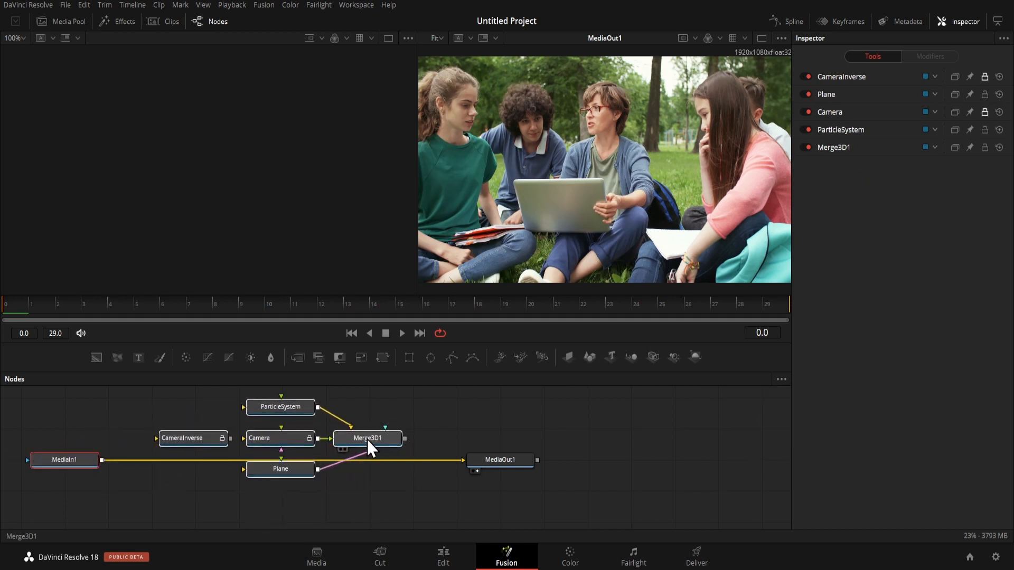
{"action": "left_click", "coordinate": [366, 441]}
{"action": "left_click_drag", "start_coordinate": [433, 460], "coordinate": [430, 468]}
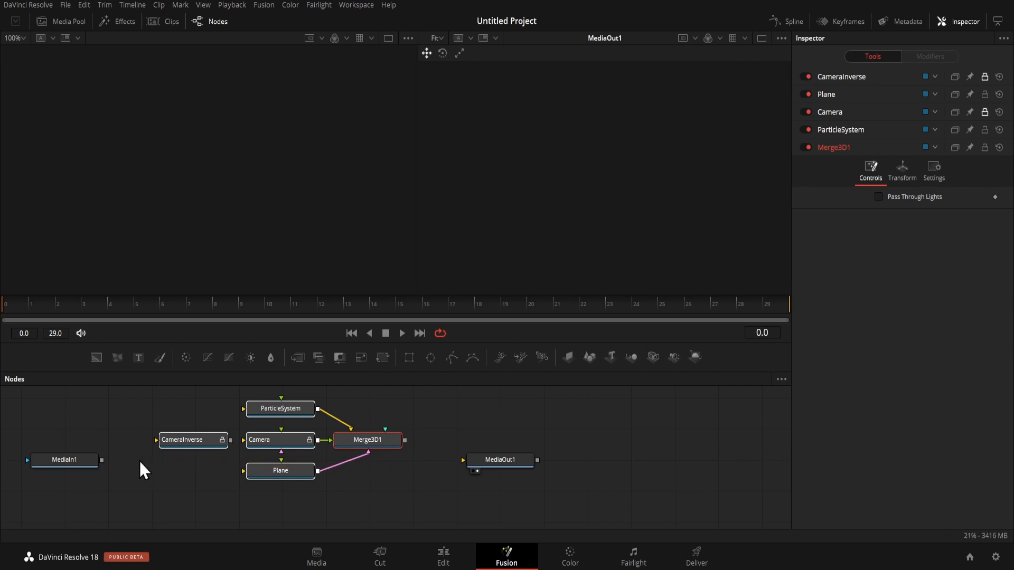
{"action": "left_click_drag", "start_coordinate": [62, 462], "coordinate": [527, 432]}
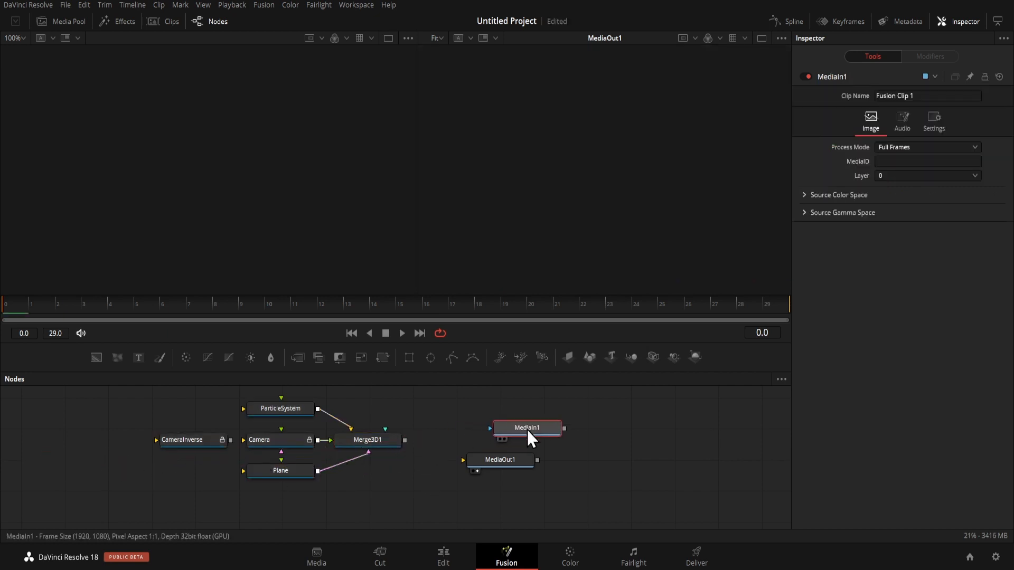
- Display Merge3D1 in the first viewer and play the imported shatter animation
{"action": "left_click", "coordinate": [368, 440]}
{"action": "key", "text": "1"}
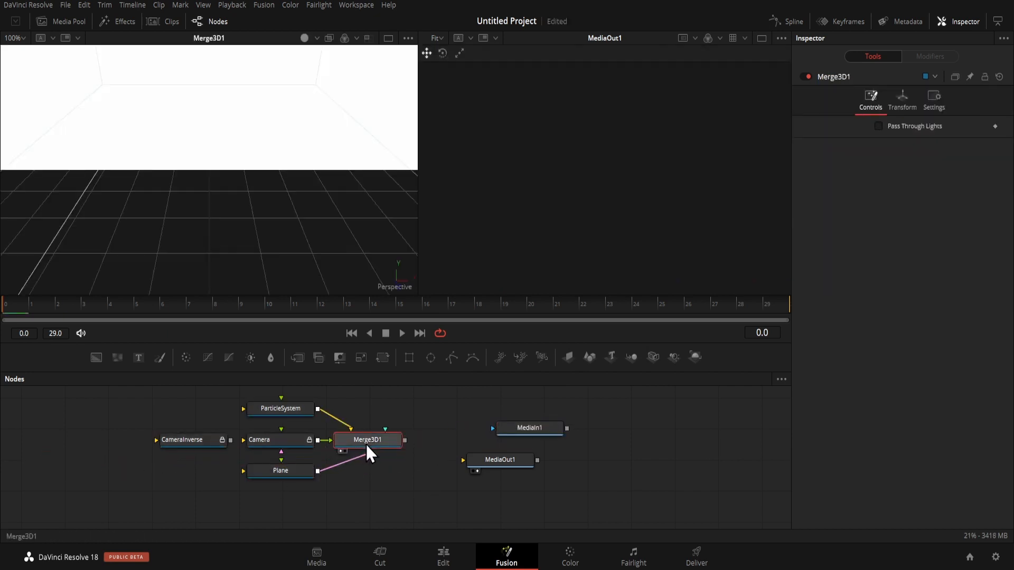
{"action": "scroll", "coordinate": [371, 154], "scroll_direction": "down", "scroll_amount": 3, "text": "ctrl"}
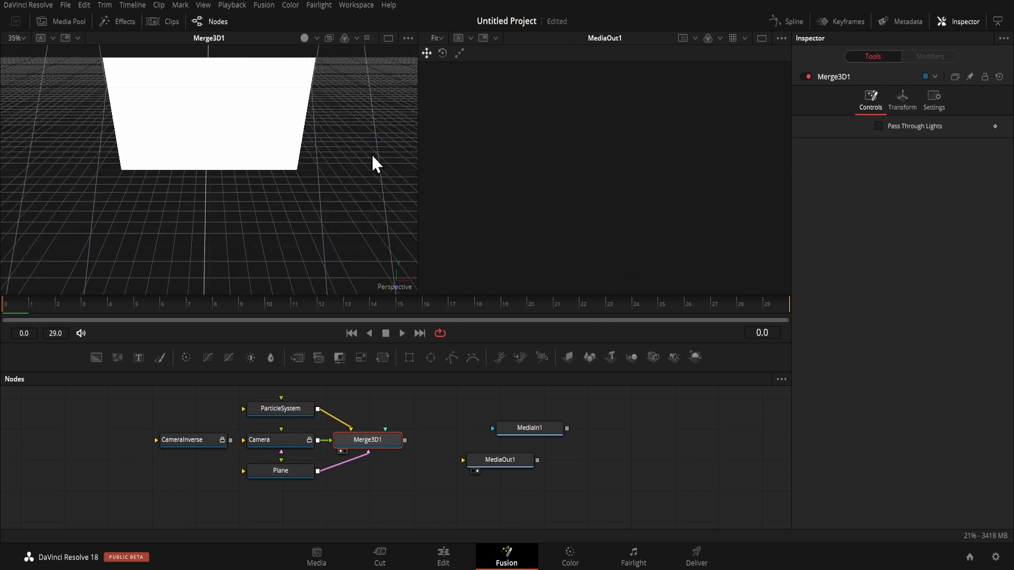
{"action": "scroll", "coordinate": [372, 154], "scroll_direction": "down", "scroll_amount": 1, "text": "ctrl"}
{"action": "key", "text": "space"}
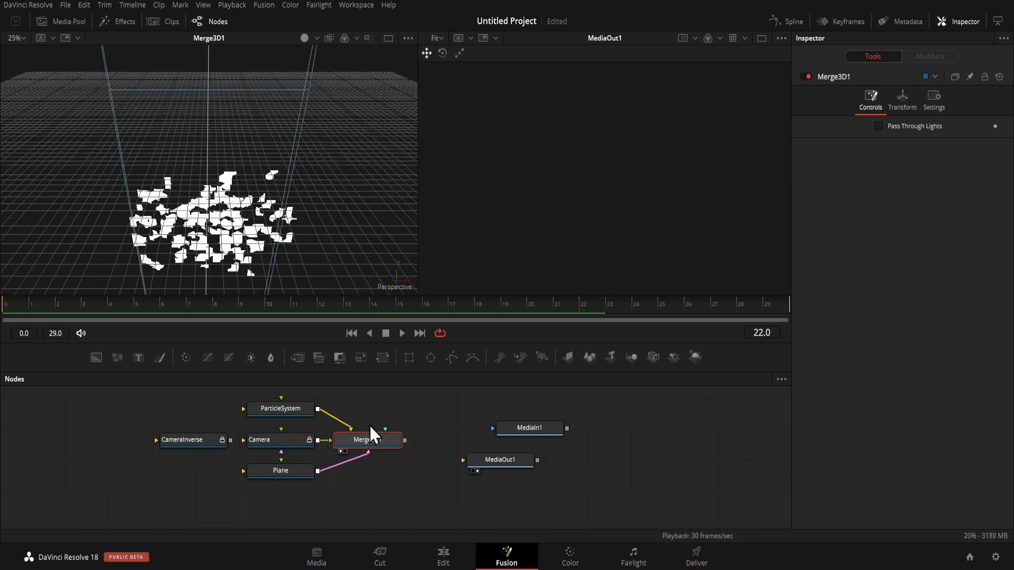
- Move MediaIn1 and MediaOut1 aside, add a Renderer 3D node after Merge3D1 and set its renderer type to OpenGL Renderer
{"action": "left_click_drag", "start_coordinate": [510, 463], "coordinate": [643, 471]}
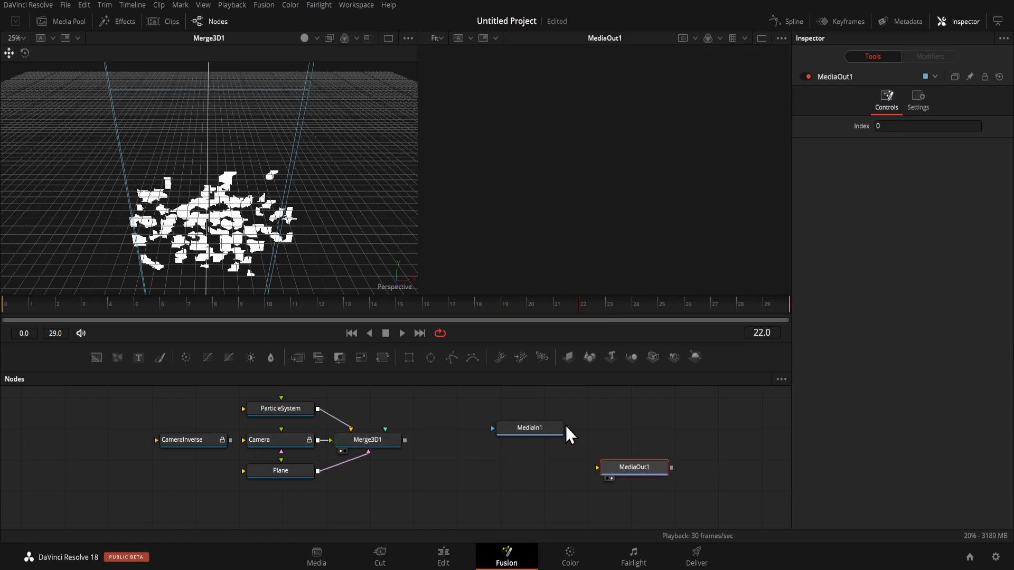
{"action": "left_click_drag", "start_coordinate": [547, 430], "coordinate": [673, 420]}
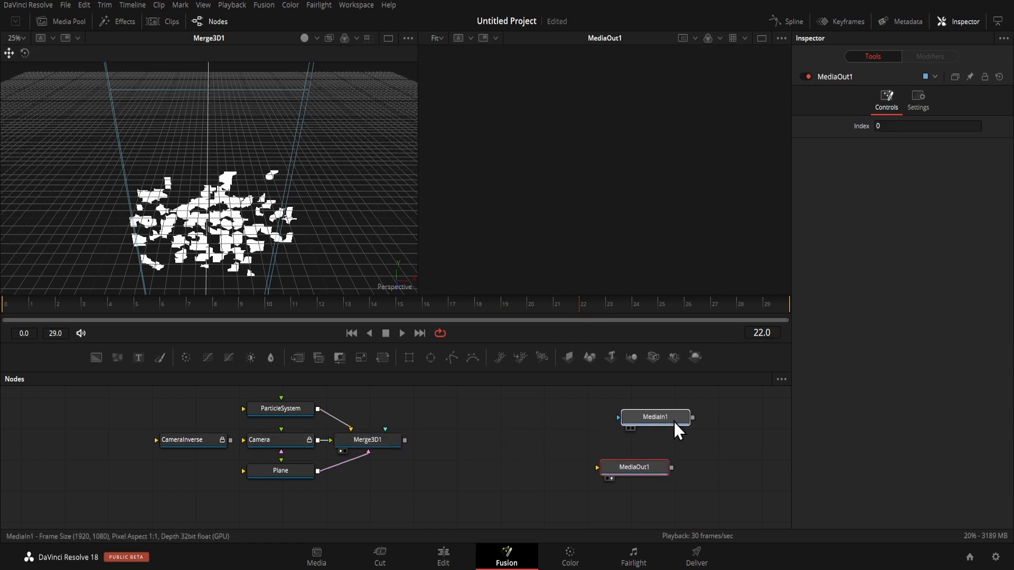
{"action": "left_click", "coordinate": [388, 438]}
{"action": "left_click", "coordinate": [695, 357]}
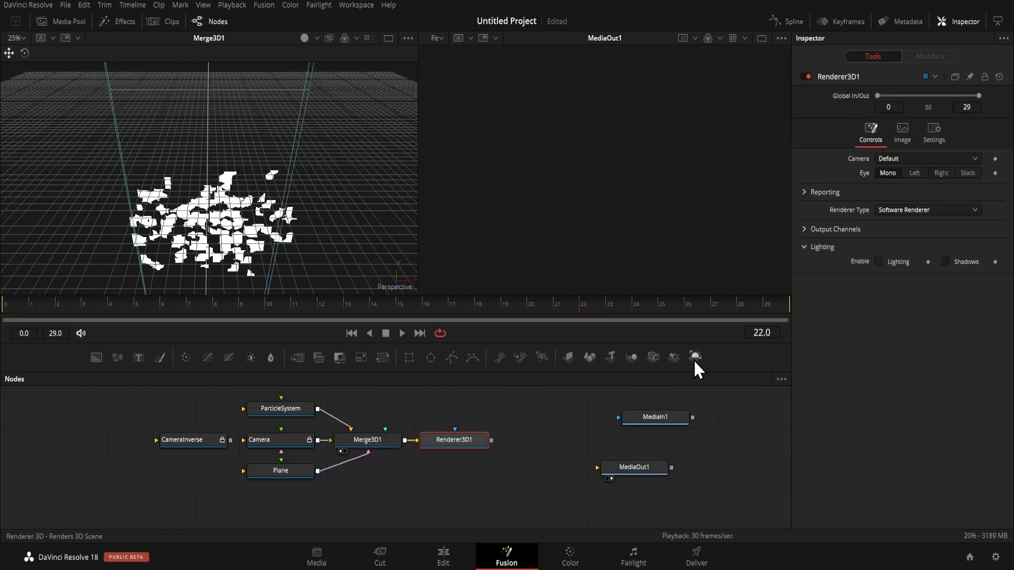
{"action": "left_click", "coordinate": [925, 211]}
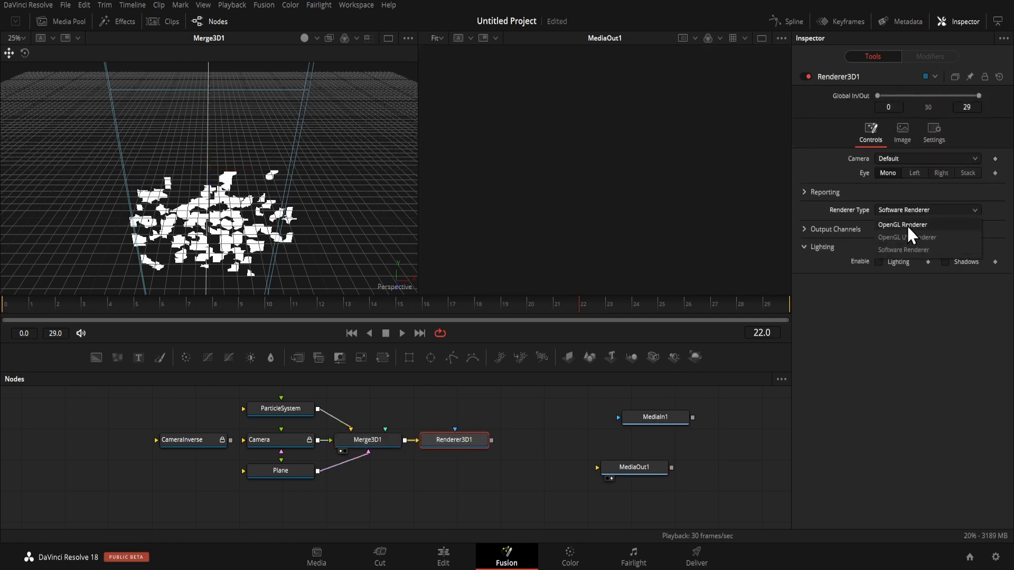
{"action": "left_click", "coordinate": [909, 225]}
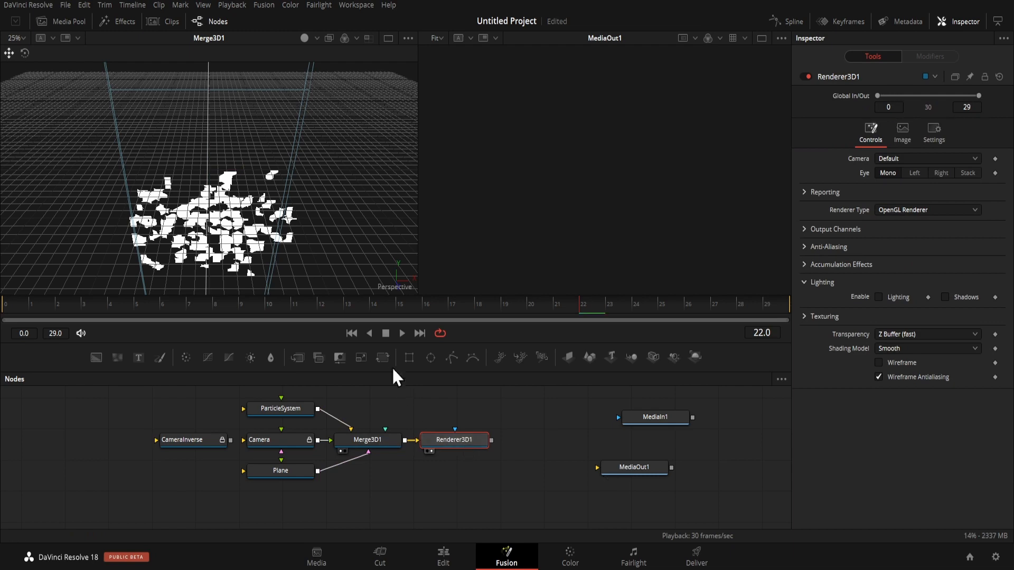
- Show Renderer3D1 in the second viewer, play the rendered shatter and return to the first frame
{"action": "key", "text": "2"}
{"action": "left_click", "coordinate": [351, 333]}
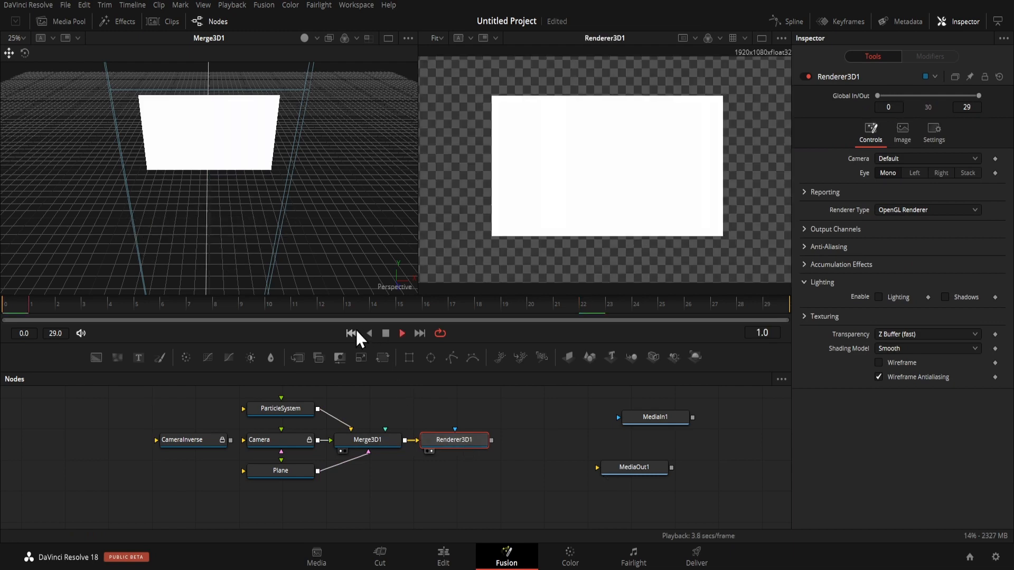
{"action": "key", "text": "space"}
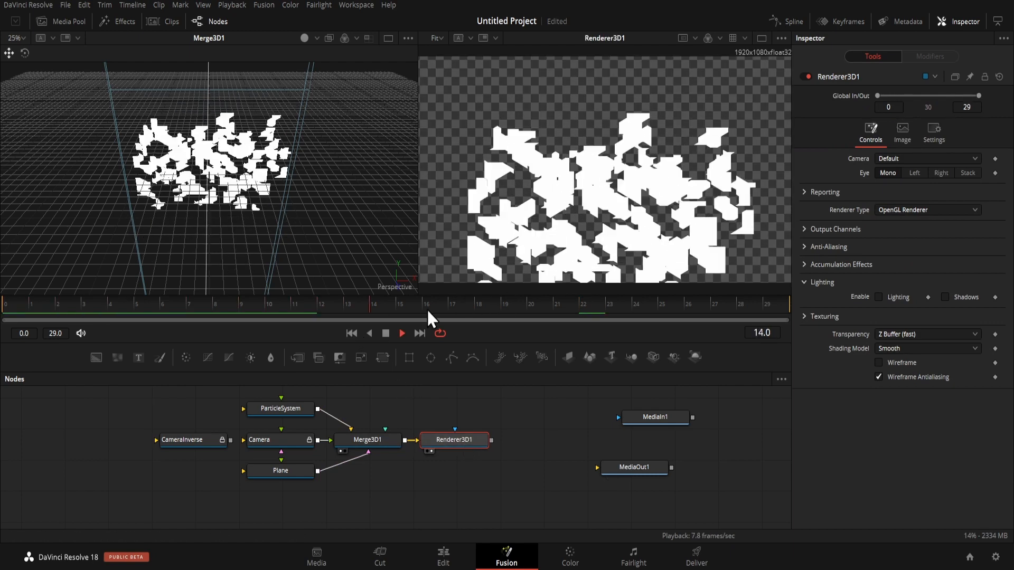
{"action": "left_click", "coordinate": [386, 334]}
{"action": "left_click", "coordinate": [351, 333]}
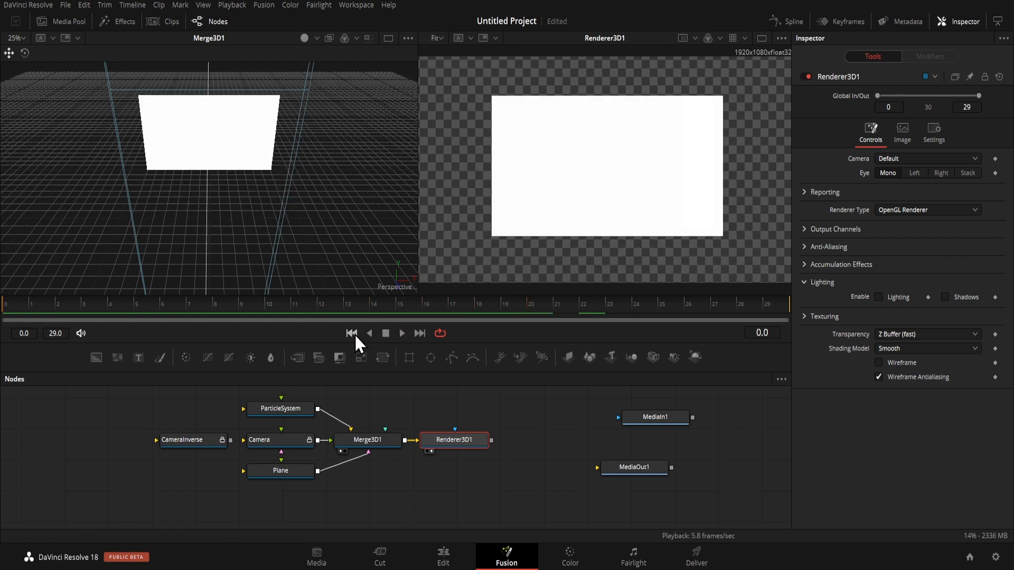
- Insert a Replace Material 3D node between Merge3D1 and Renderer3D1 and connect MediaIn1 to its material input
{"action": "left_click_drag", "start_coordinate": [451, 446], "coordinate": [552, 505]}
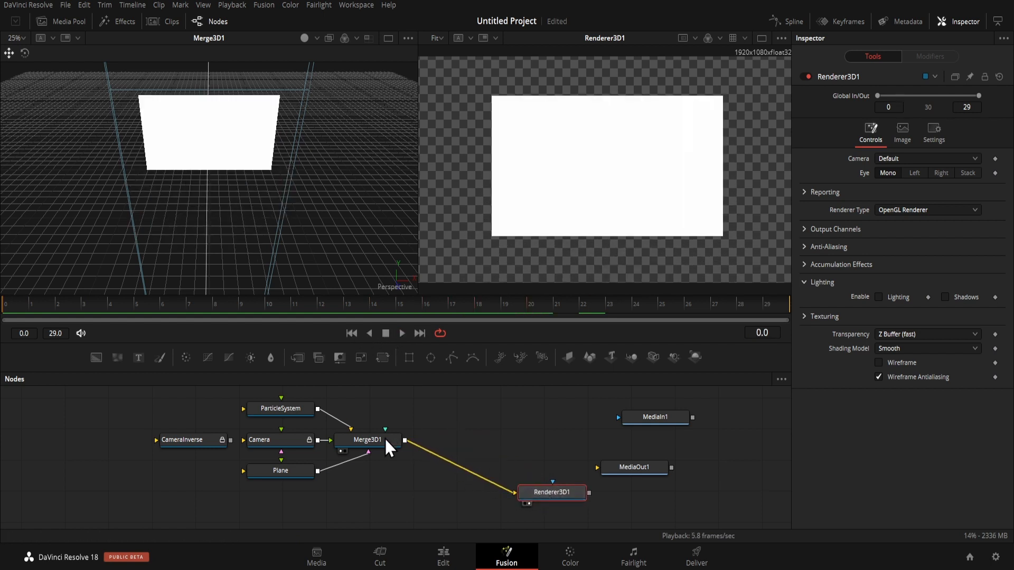
{"action": "left_click", "coordinate": [376, 444]}
{"action": "key", "text": "shift+space"}
{"action": "type", "text": "repla"}
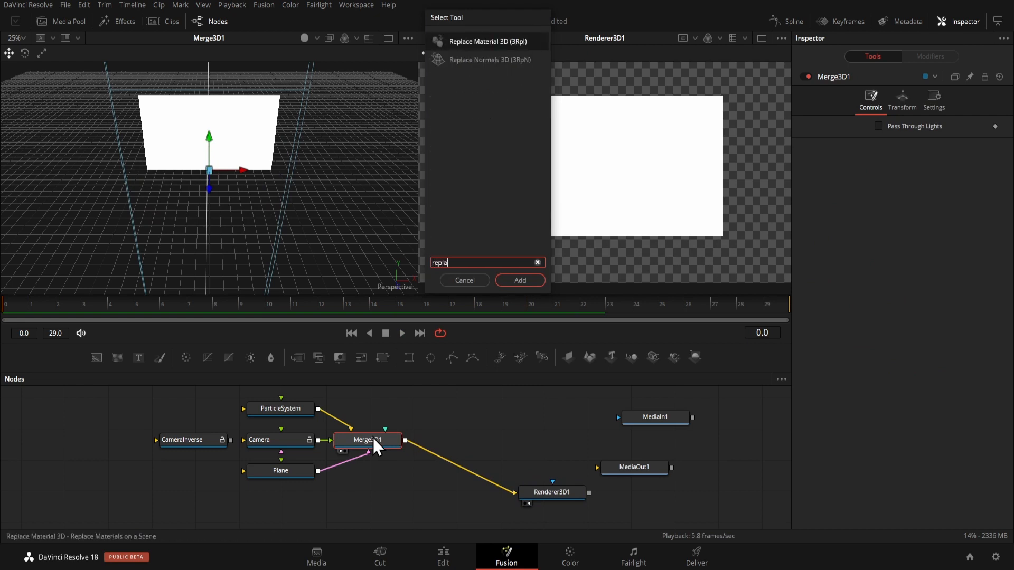
{"action": "key", "text": "Return"}
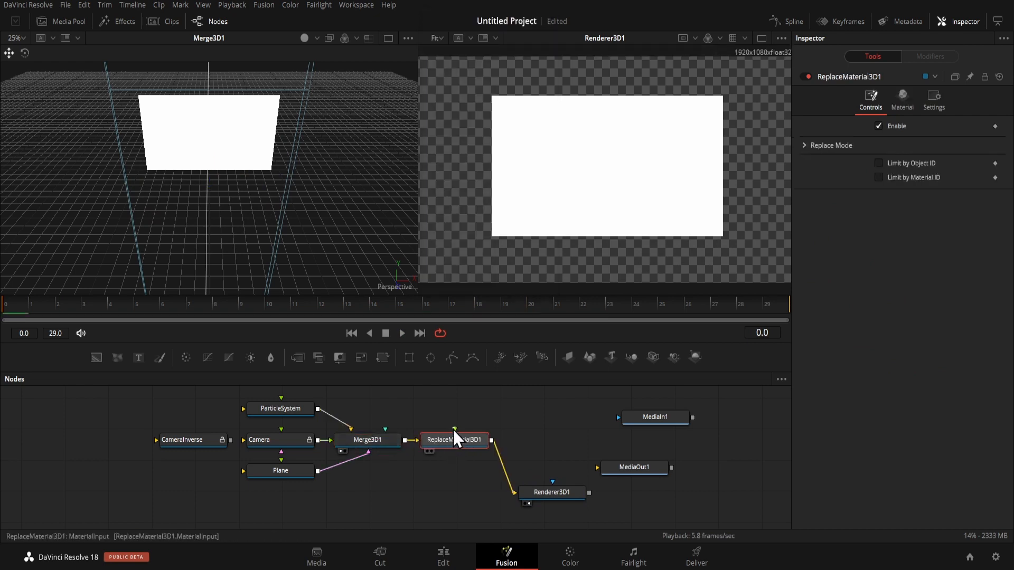
{"action": "left_click_drag", "start_coordinate": [456, 429], "coordinate": [546, 421]}
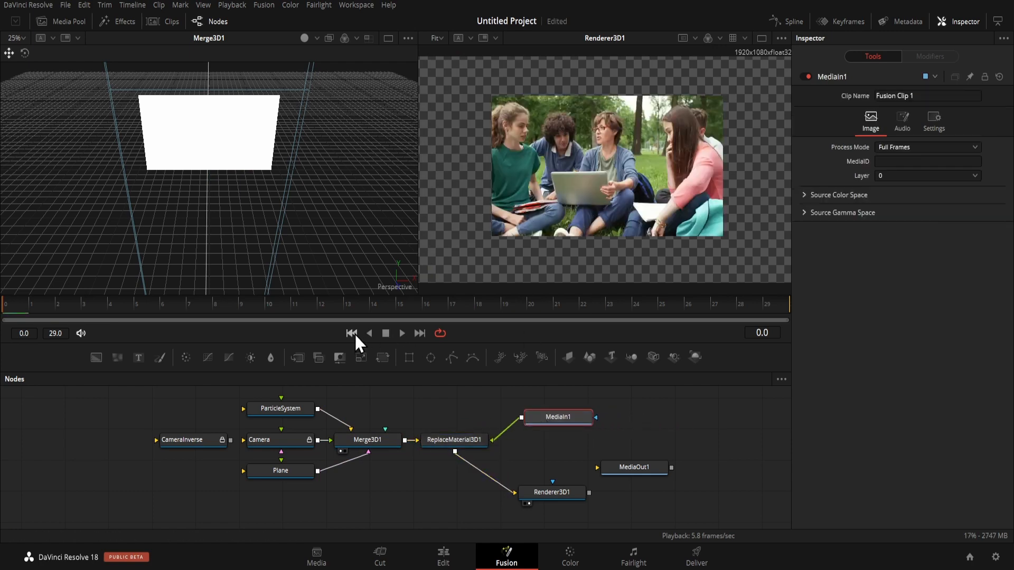
- Play the shatter with the footage mapped onto the pieces, stop it and return to the first frame
{"action": "key", "text": "space"}
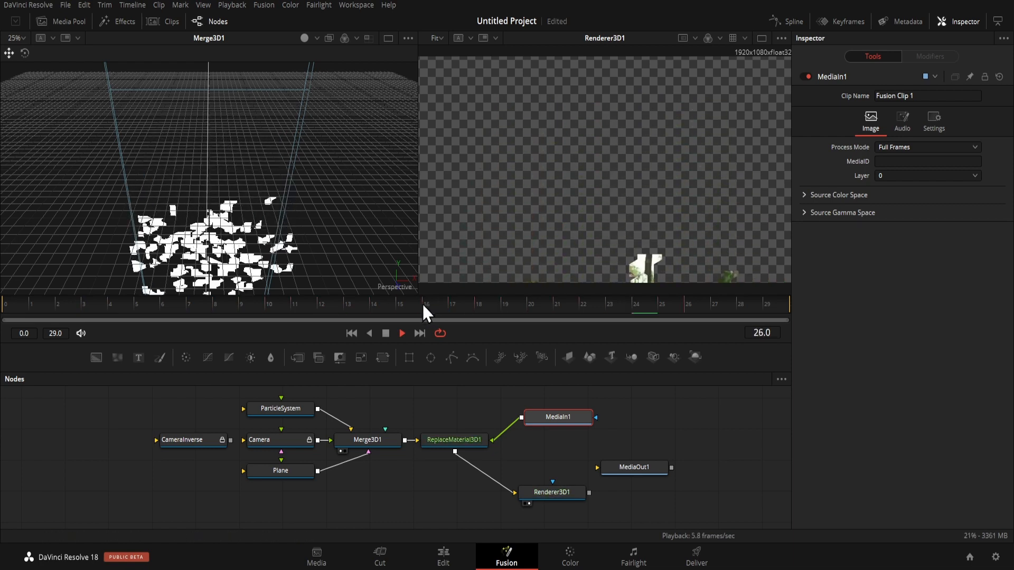
{"action": "left_click", "coordinate": [386, 333]}
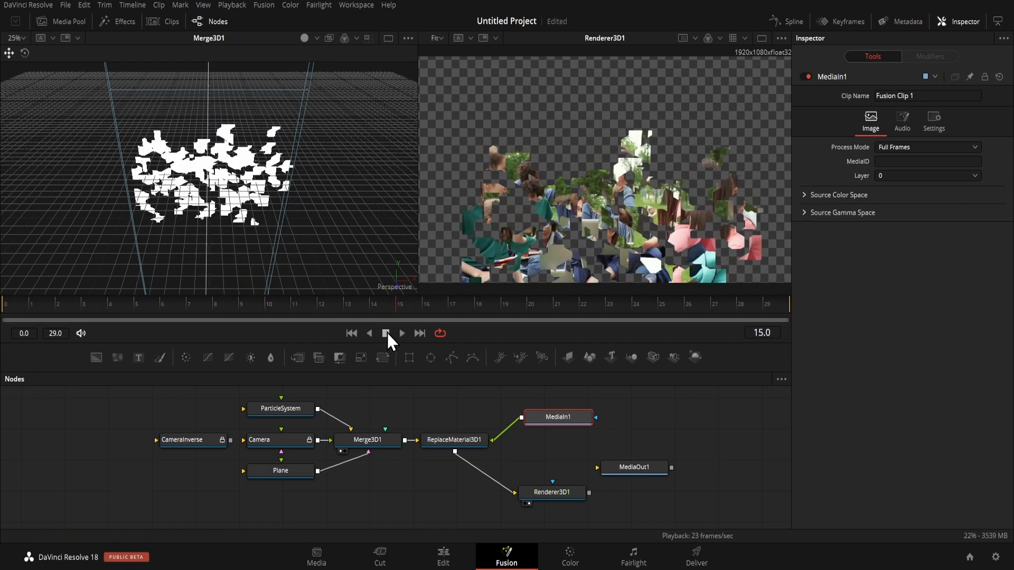
{"action": "left_click", "coordinate": [352, 333]}
- Delete the unconnected CameraInverse node
{"action": "left_click", "coordinate": [199, 441]}
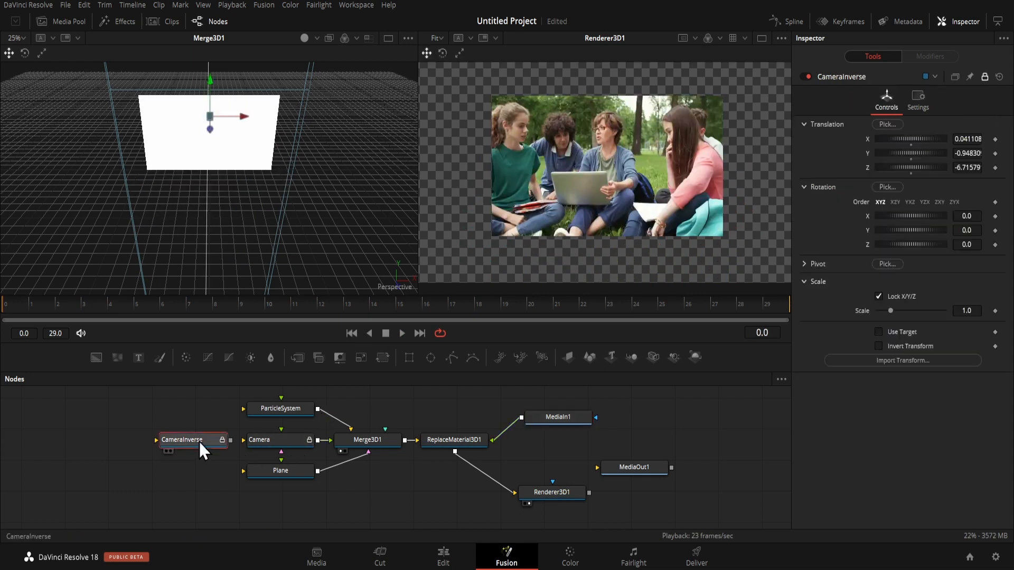
{"action": "key", "text": "Delete"}
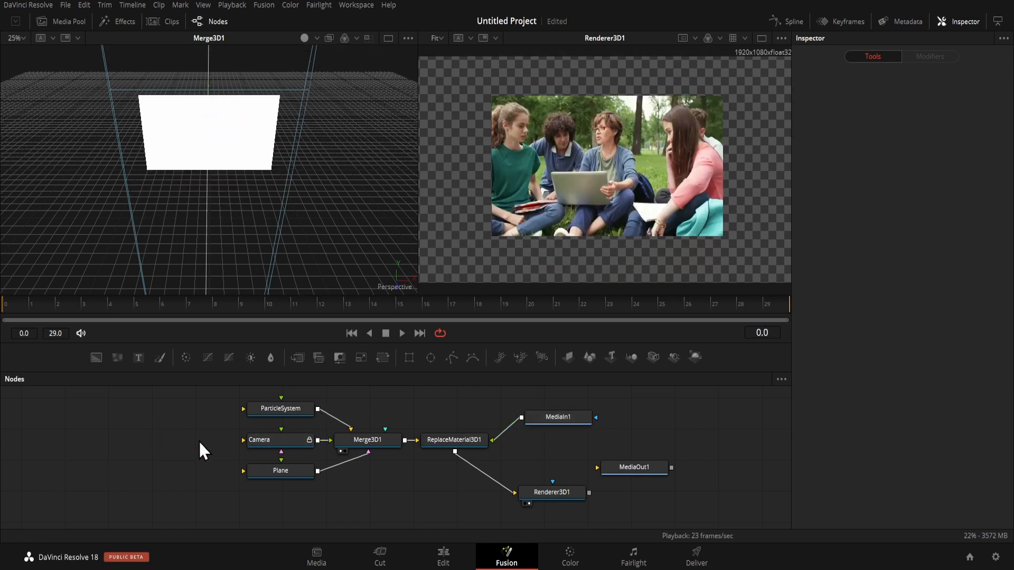
- Show the Camera node's transform settings and move the Camera and Plane nodes farther from Merge3D1
{"action": "left_click", "coordinate": [282, 443]}
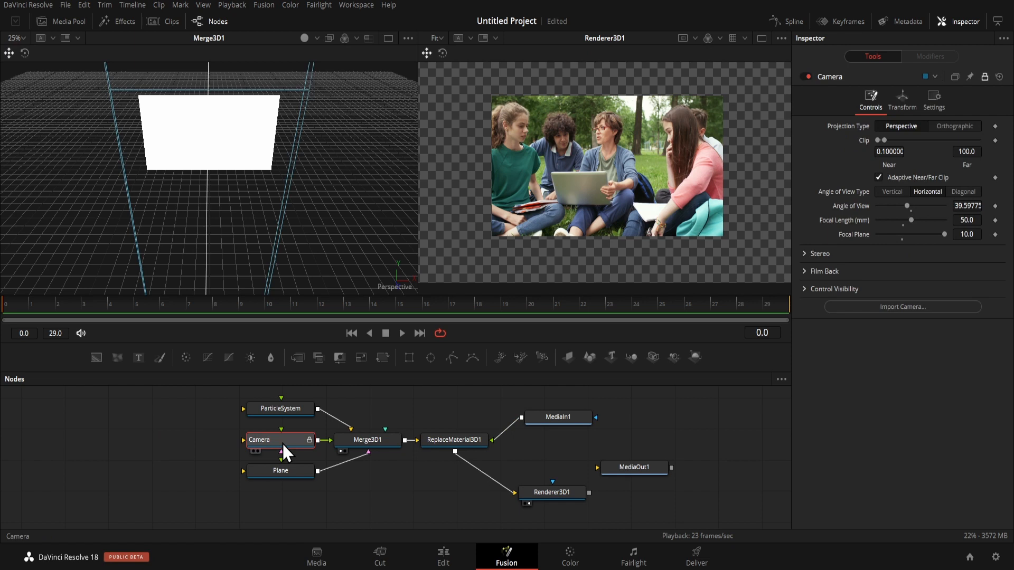
{"action": "scroll", "coordinate": [615, 126], "scroll_direction": "down", "scroll_amount": 3}
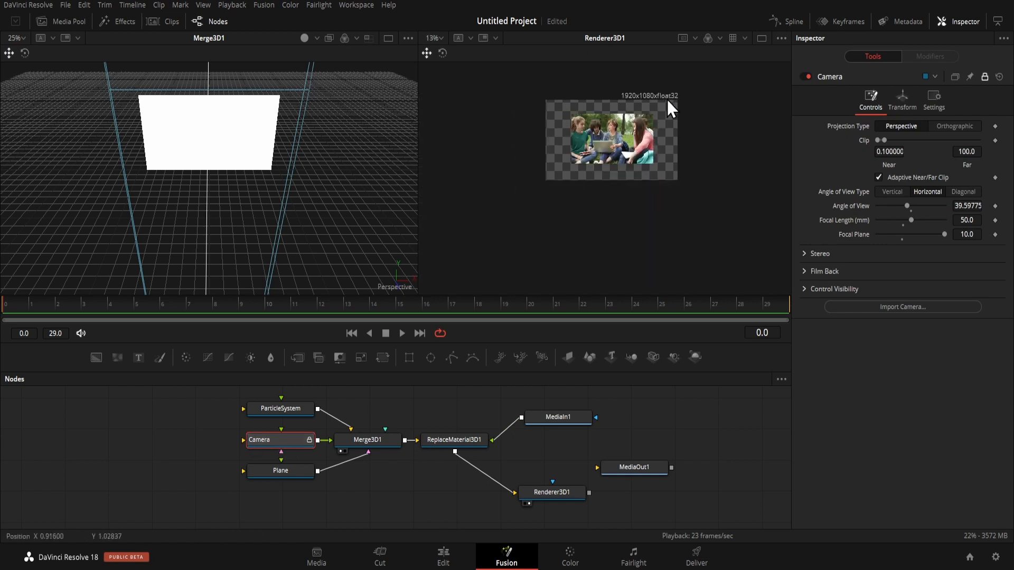
{"action": "scroll", "coordinate": [667, 99], "scroll_direction": "up", "scroll_amount": 5}
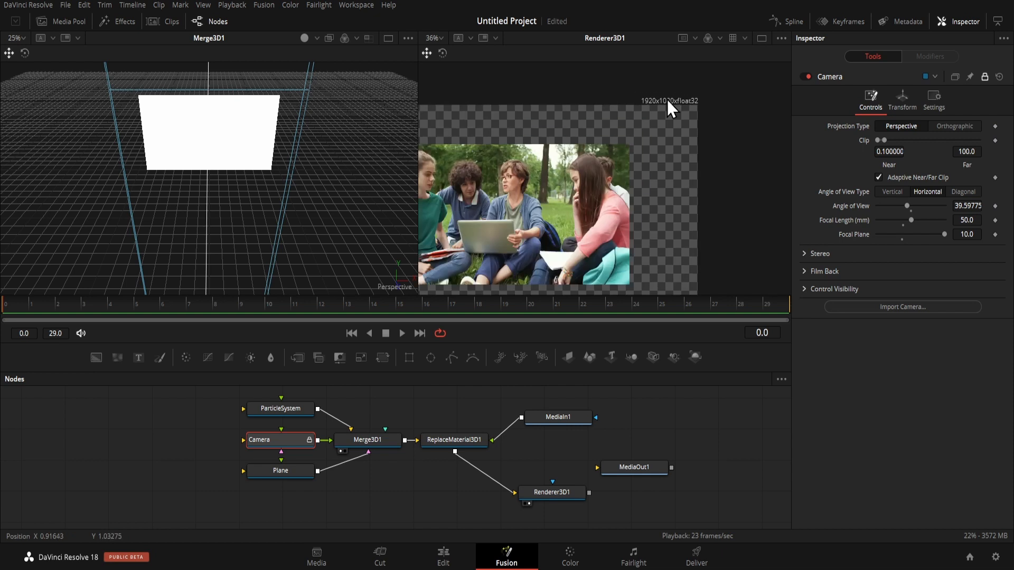
{"action": "left_click", "coordinate": [908, 106]}
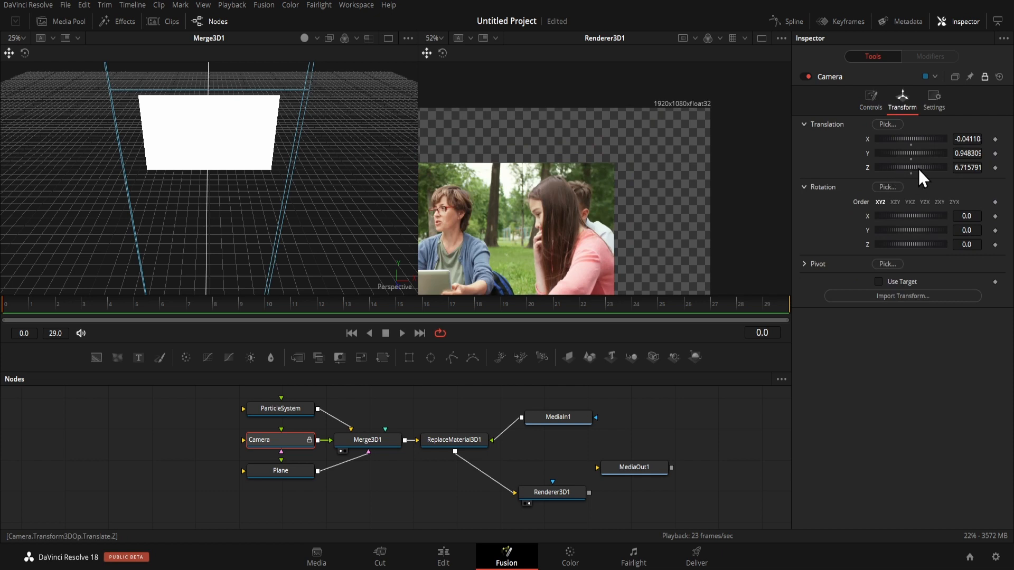
{"action": "left_click_drag", "start_coordinate": [260, 443], "coordinate": [134, 455]}
{"action": "left_click_drag", "start_coordinate": [281, 475], "coordinate": [240, 489]}
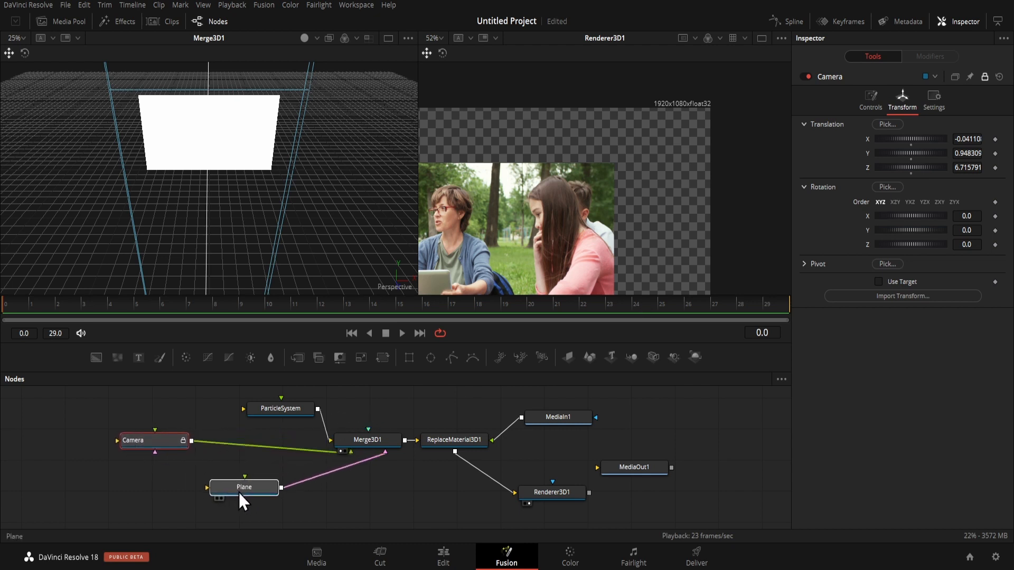
- Unlock the Camera node so its Z translation can be edited, and move it farther from Merge3D1
{"action": "left_click", "coordinate": [172, 439]}
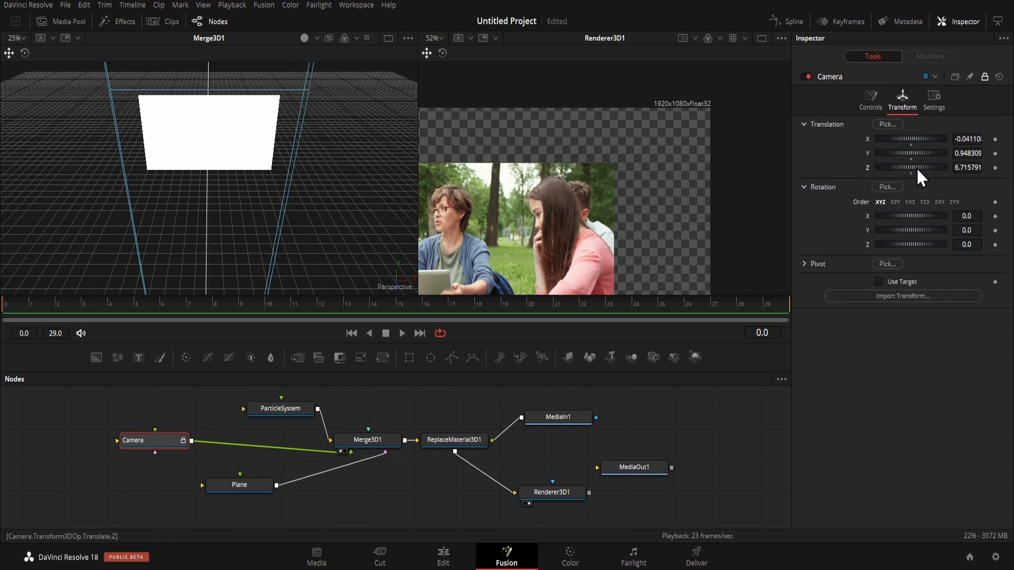
{"action": "left_click", "coordinate": [965, 168]}
{"action": "key", "text": "Return"}
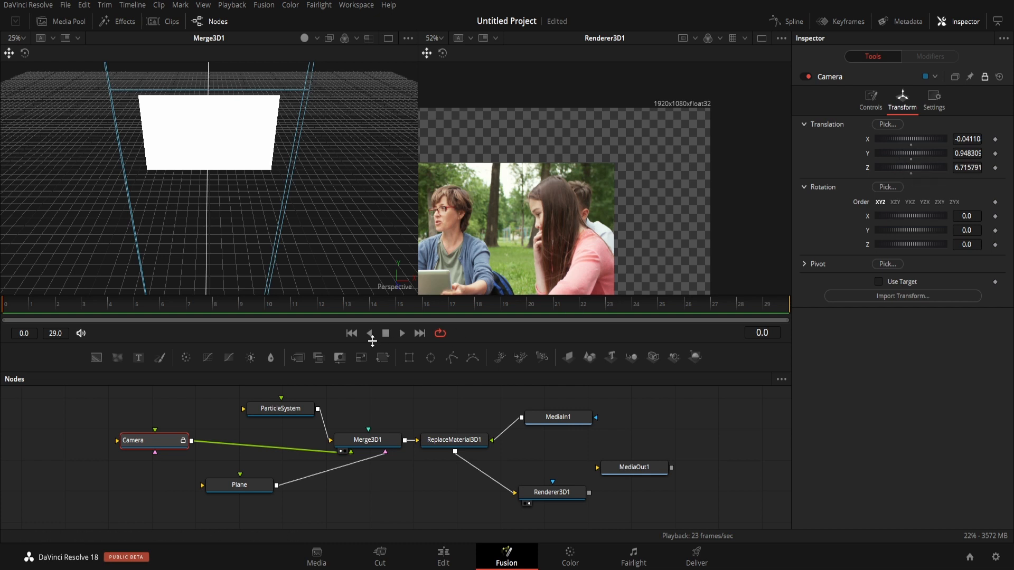
{"action": "left_click_drag", "start_coordinate": [174, 444], "coordinate": [144, 440]}
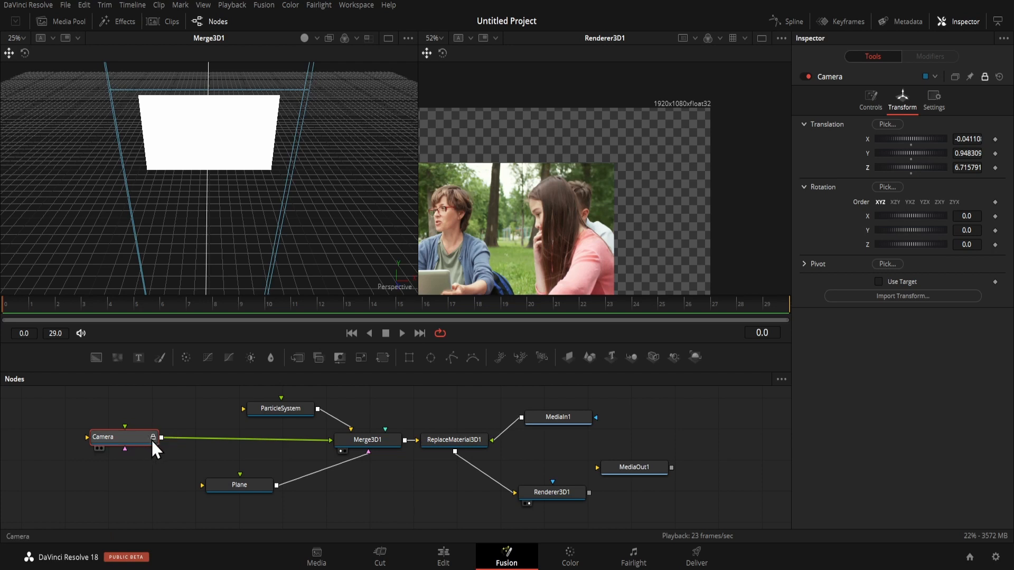
{"action": "left_click", "coordinate": [984, 76]}
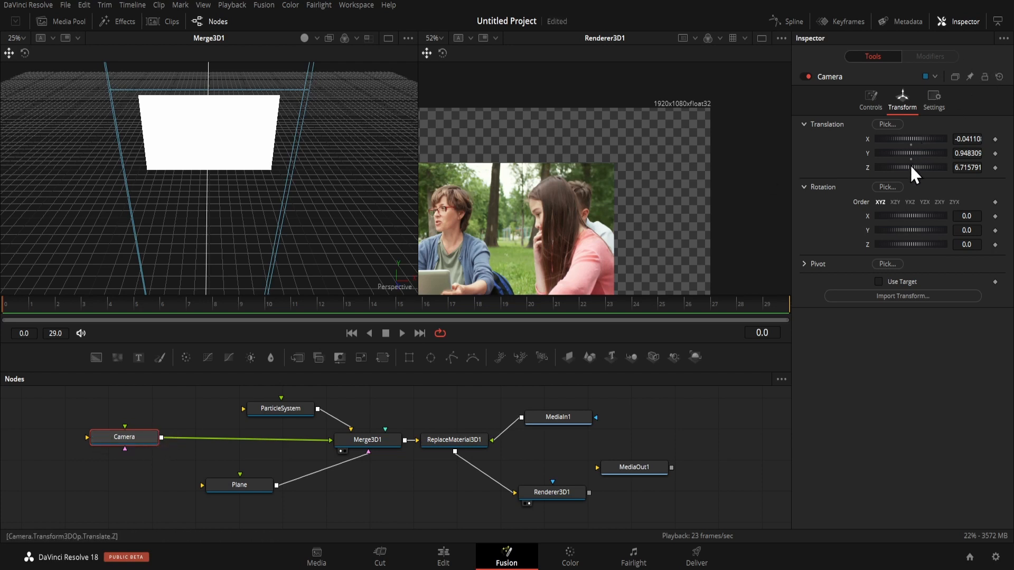
- Move the camera toward the plane by lowering its Z translation to 4.415, and inspect the frame edge
{"action": "left_click_drag", "start_coordinate": [910, 167], "coordinate": [906, 169]}
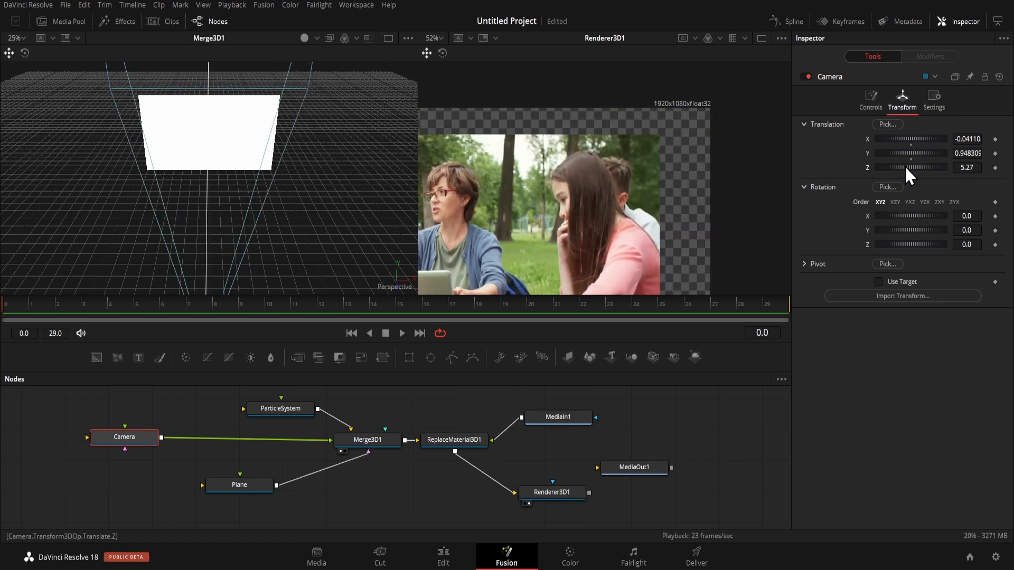
{"action": "left_click_drag", "start_coordinate": [904, 166], "coordinate": [873, 167]}
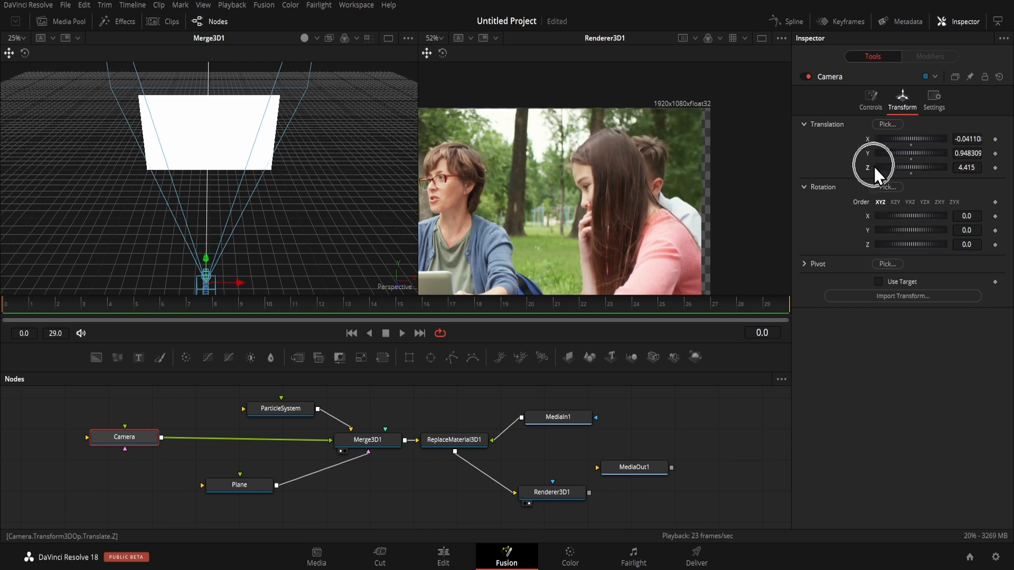
{"action": "scroll", "coordinate": [672, 99], "scroll_direction": "up", "scroll_amount": 8, "text": "ctrl"}
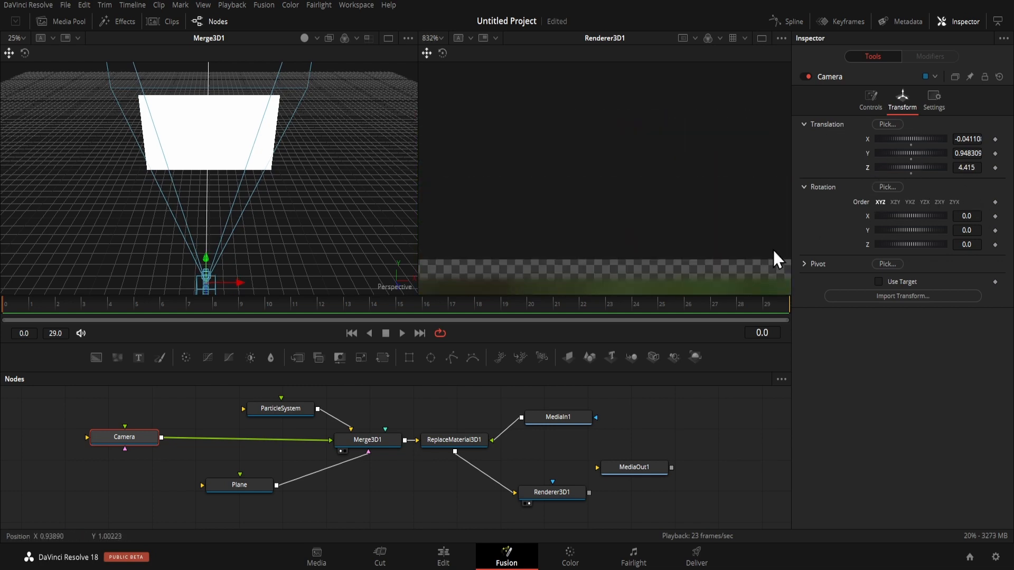
{"action": "scroll", "coordinate": [659, 261], "scroll_direction": "down", "scroll_amount": 3, "text": "ctrl"}
{"action": "scroll", "coordinate": [696, 268], "scroll_direction": "up", "scroll_amount": 7, "text": "ctrl"}
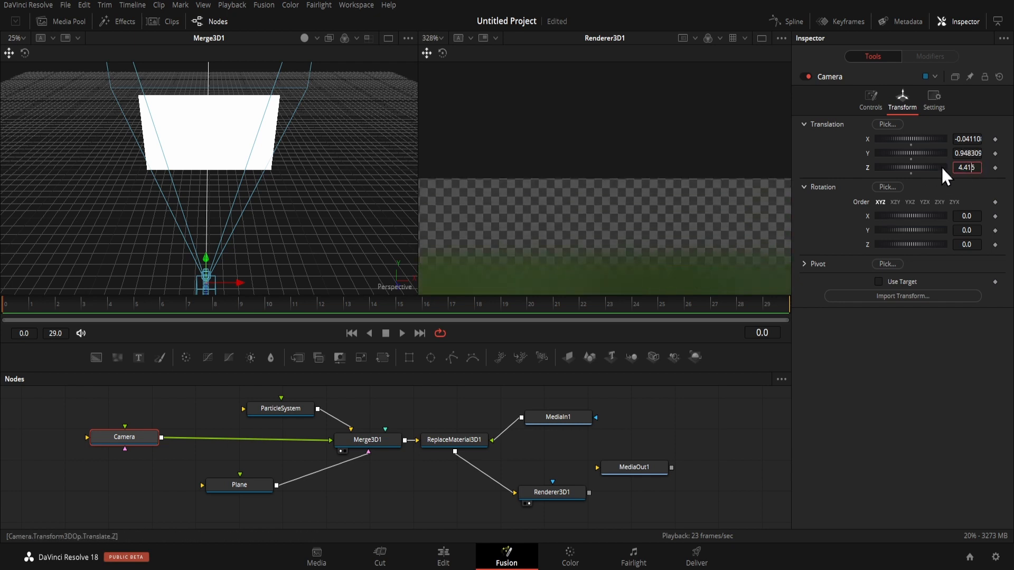
- Try lower Z translations for the camera starting at 4.314, ending at 4.39
{"action": "mouse_move", "coordinate": [924, 167]}
{"action": "left_mouse_down"}
{"action": "mouse_move", "coordinate": [912, 167]}
{"action": "mouse_move", "coordinate": [921, 169]}
{"action": "left_mouse_up"}
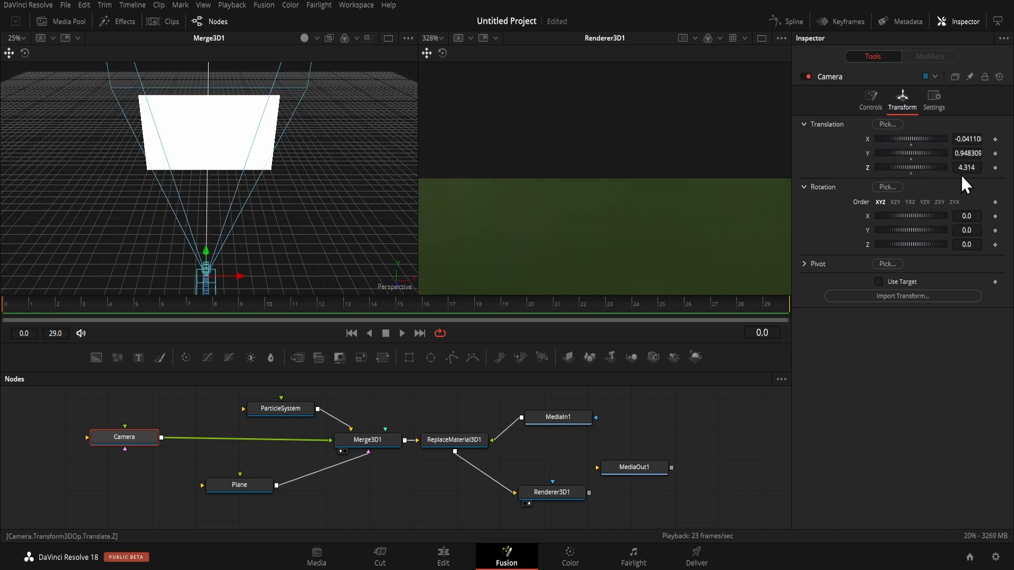
{"action": "left_click", "coordinate": [966, 167]}
{"action": "type", "text": "4.315"}
{"action": "key", "text": "BackSpace"}
{"action": "type", "text": "8"}
{"action": "key", "text": "Tab"}
{"action": "mouse_move", "coordinate": [905, 170]}
{"action": "left_mouse_down"}
{"action": "mouse_move", "coordinate": [874, 170]}
{"action": "mouse_move", "coordinate": [908, 170]}
{"action": "left_mouse_up"}
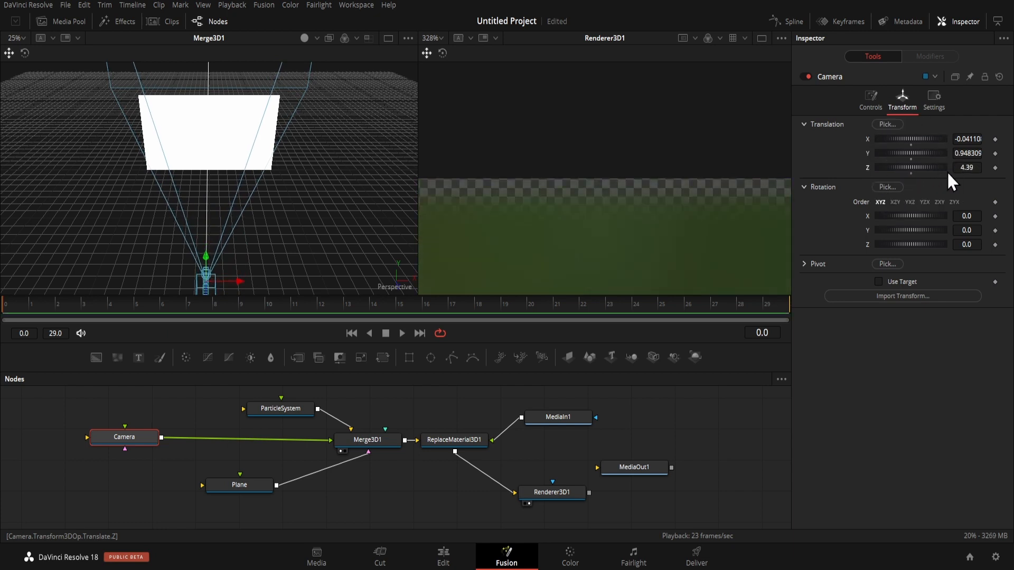
- Set the camera's Z translation to 4.398
{"action": "left_click", "coordinate": [977, 168]}
{"action": "type", "text": "1"}
{"action": "key", "text": "BackSpace"}
{"action": "type", "text": "2"}
{"action": "key", "text": "BackSpace"}
{"action": "key", "text": "BackSpace"}
{"action": "type", "text": "4.3"}
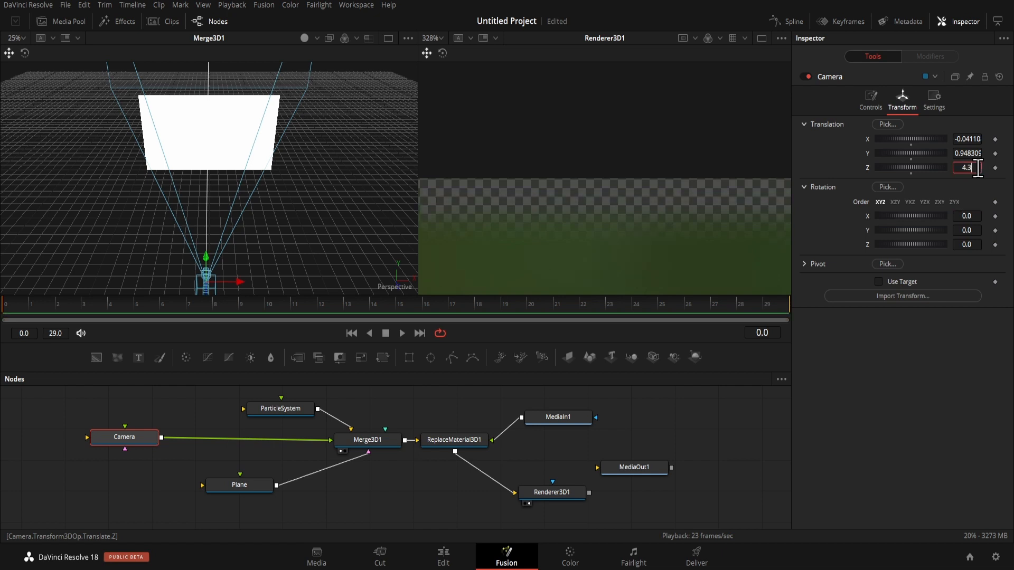
{"action": "type", "text": "98"}
{"action": "key", "text": "Tab"}
- Reduce the camera's Z translation through 4.396 and 4.394 to 4.388
{"action": "left_click", "coordinate": [978, 168]}
{"action": "key", "text": "BackSpace"}
{"action": "type", "text": "6"}
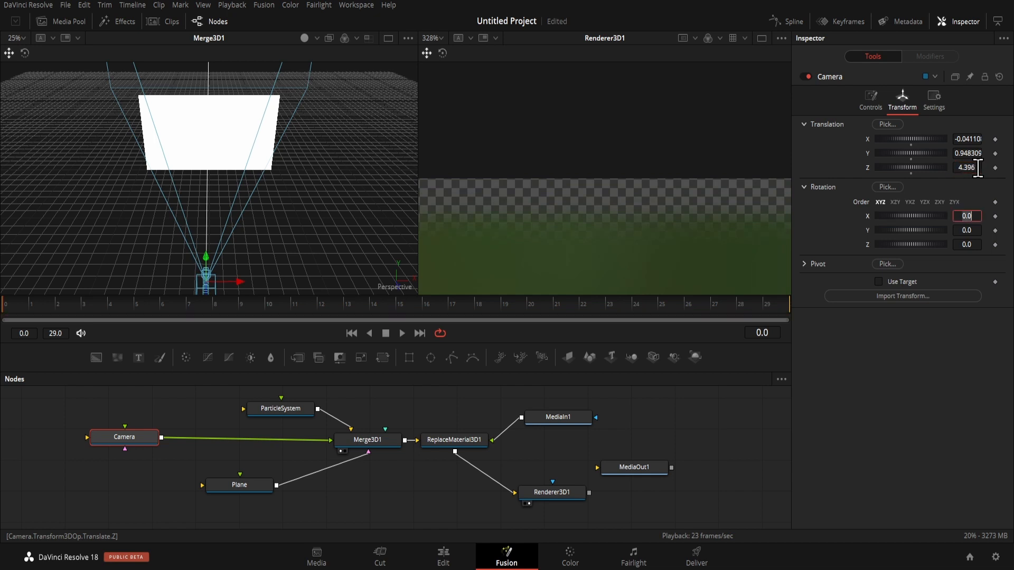
{"action": "key", "text": "BackSpace"}
{"action": "type", "text": "4"}
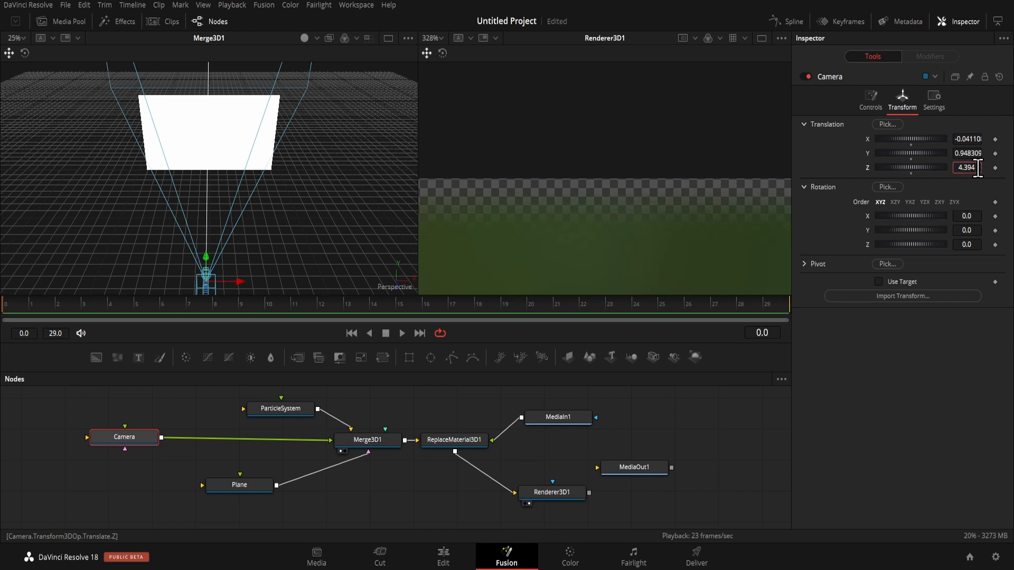
{"action": "key", "text": "BackSpace"}
{"action": "type", "text": "88"}
{"action": "key", "text": "Return"}
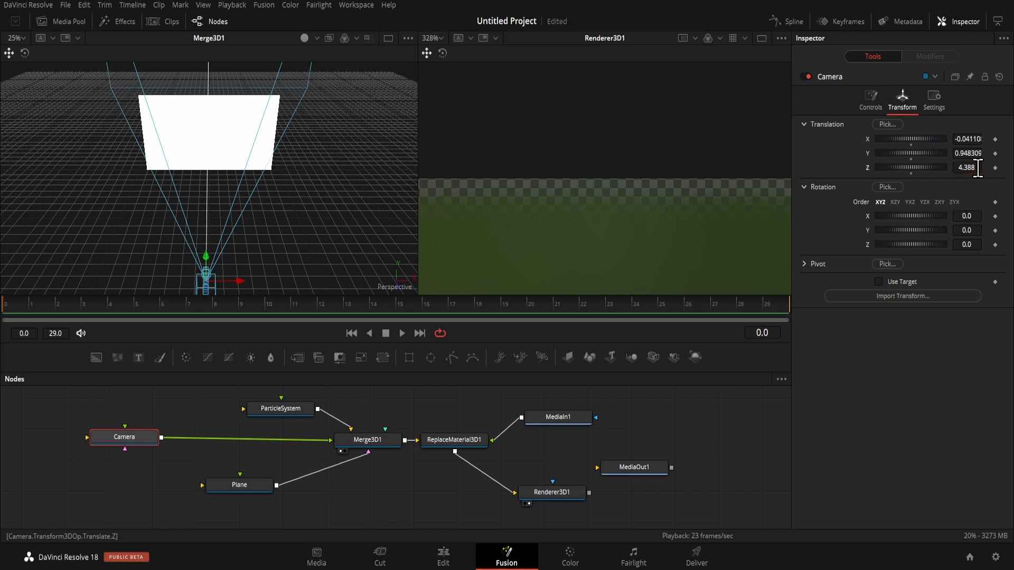
- Lower the camera's Z translation in small decrements through 4.386 and 4.384 to 4.382
{"action": "left_click", "coordinate": [978, 167]}
{"action": "key", "text": "BackSpace"}
{"action": "type", "text": "6"}
{"action": "key", "text": "Tab"}
{"action": "left_click", "coordinate": [978, 168]}
{"action": "key", "text": "BackSpace"}
{"action": "type", "text": "4"}
{"action": "key", "text": "Tab"}
{"action": "left_click", "coordinate": [978, 168]}
{"action": "key", "text": "BackSpace"}
{"action": "type", "text": "2"}
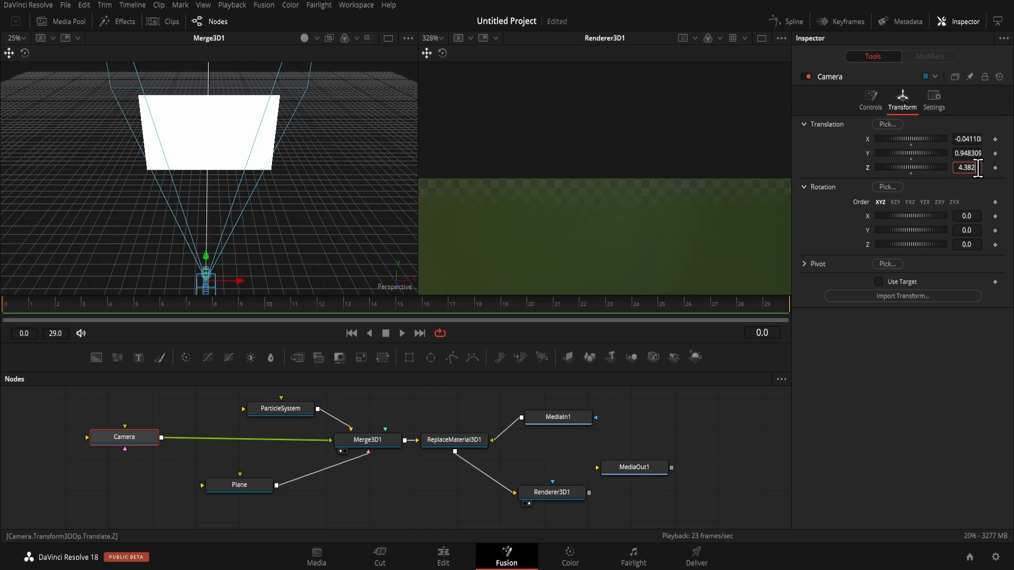
{"action": "key", "text": "Tab"}
- Lower the camera's Z translation to 4.38 and finally to 4.378 to close the gap above the footage
{"action": "left_click", "coordinate": [978, 168]}
{"action": "key", "text": "BackSpace"}
{"action": "key", "text": "Tab"}
{"action": "left_click", "coordinate": [978, 168]}
{"action": "type", "text": "78"}
{"action": "key", "text": "Tab"}
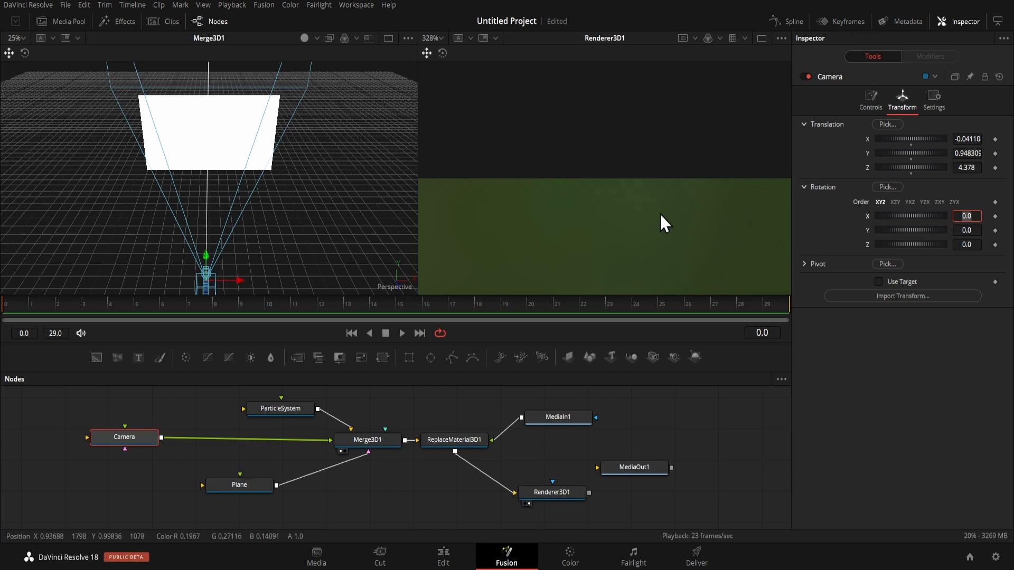
- Set the camera's translation to X 0.0, Y 1.0 and Z 4.165 so the footage fills the whole rendered frame
{"action": "scroll", "coordinate": [660, 213], "scroll_direction": "down", "scroll_amount": 8}
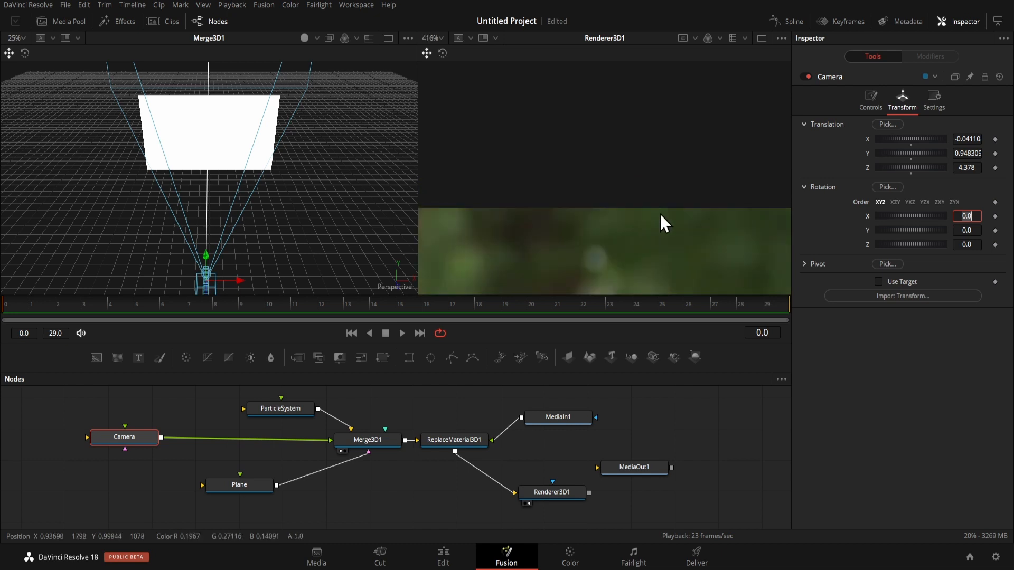
{"action": "scroll", "coordinate": [660, 213], "scroll_direction": "down", "scroll_amount": 6}
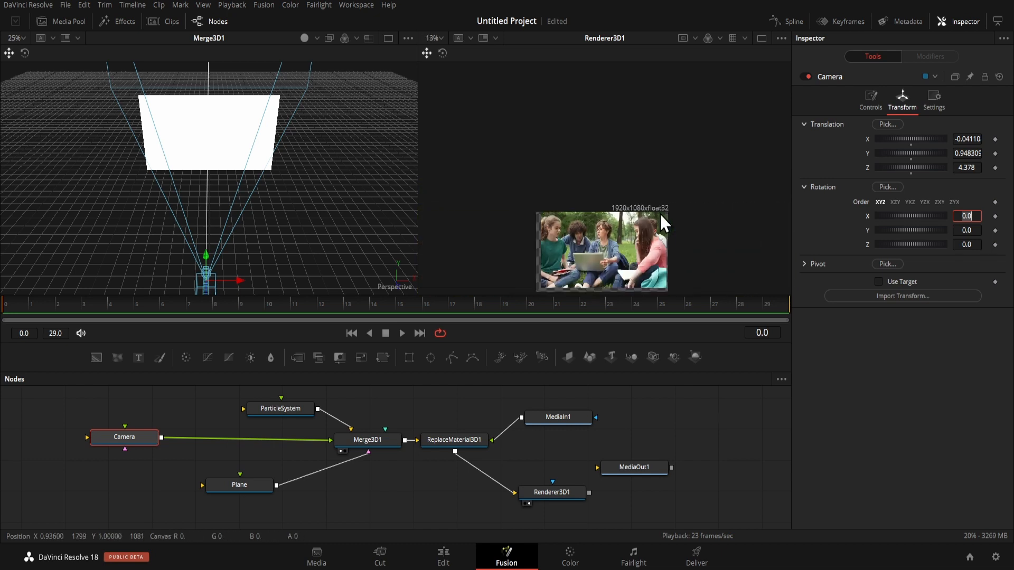
{"action": "scroll", "coordinate": [544, 259], "scroll_direction": "up", "scroll_amount": 1}
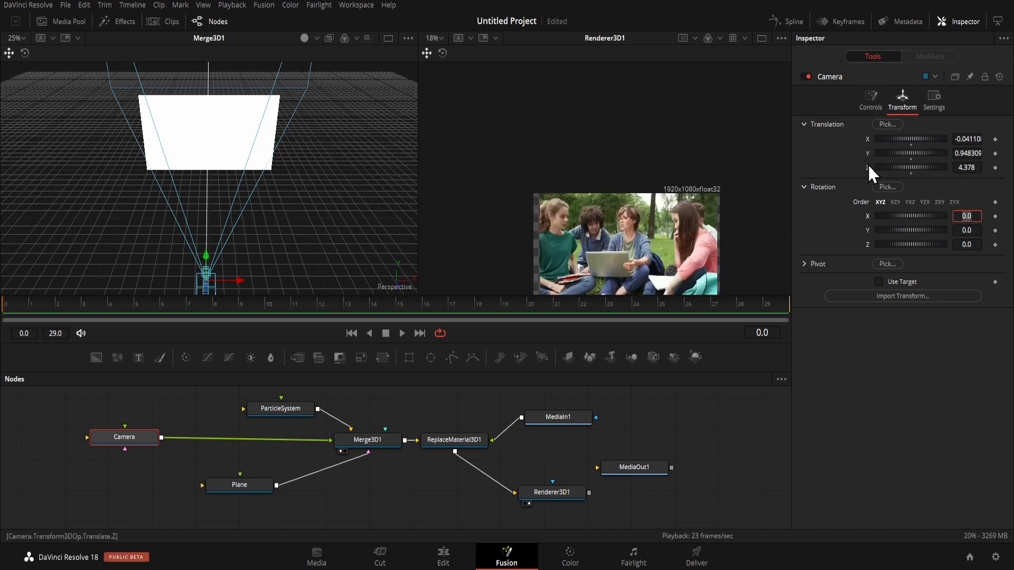
{"action": "scroll", "coordinate": [734, 247], "scroll_direction": "down", "scroll_amount": 2}
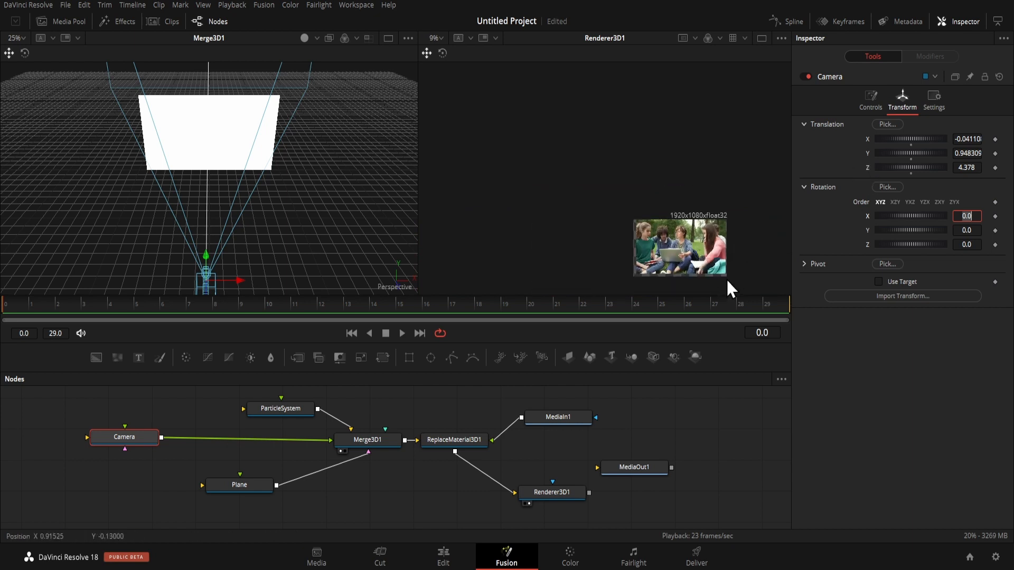
{"action": "scroll", "coordinate": [732, 277], "scroll_direction": "up", "scroll_amount": 4}
{"action": "scroll", "coordinate": [732, 277], "scroll_direction": "down", "scroll_amount": 1}
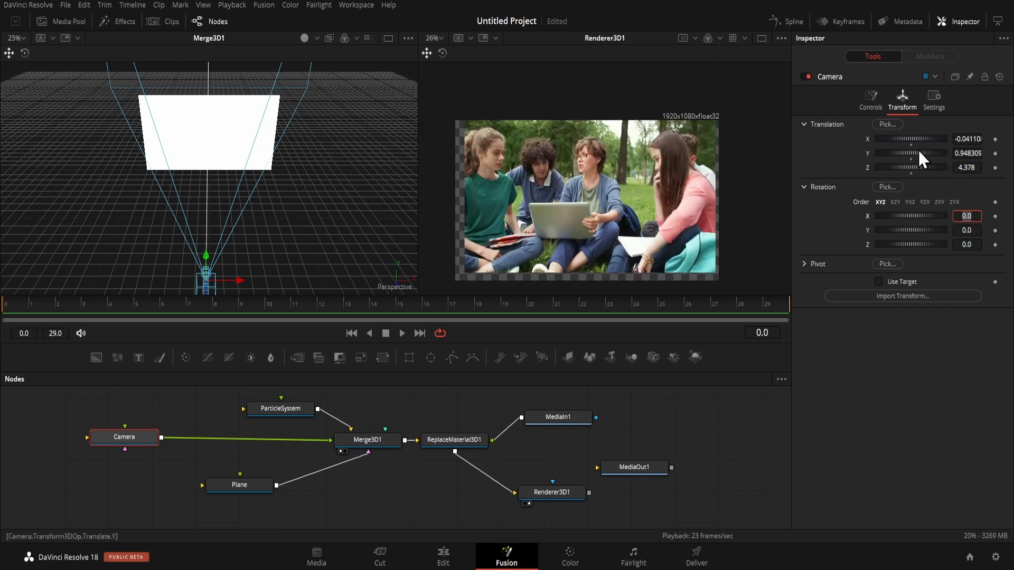
{"action": "left_click_drag", "start_coordinate": [918, 149], "coordinate": [914, 138]}
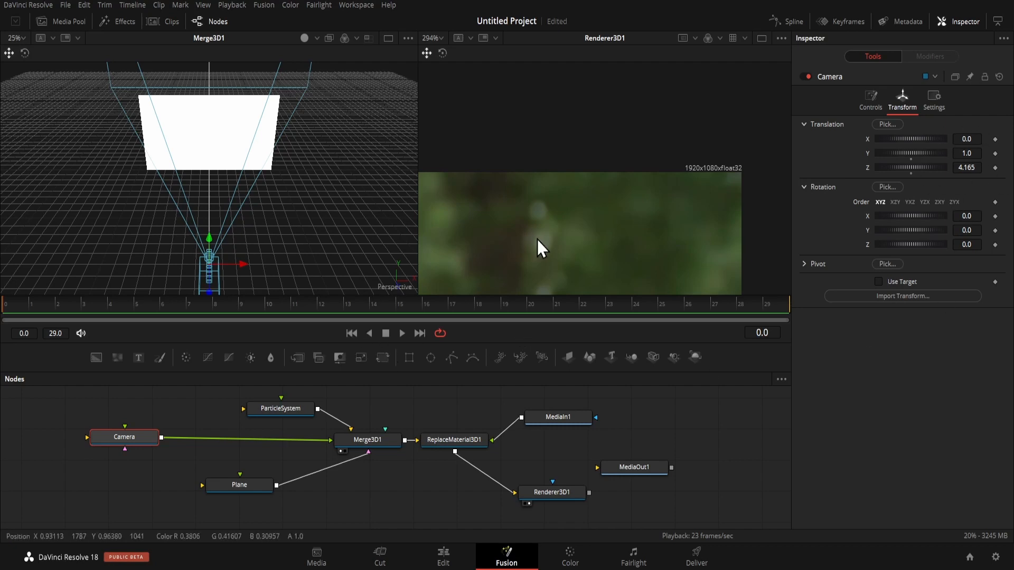
- Fit the rendered image in its viewer, play the shatter with the adjusted camera and stop playback
{"action": "key", "text": "ctrl+f"}
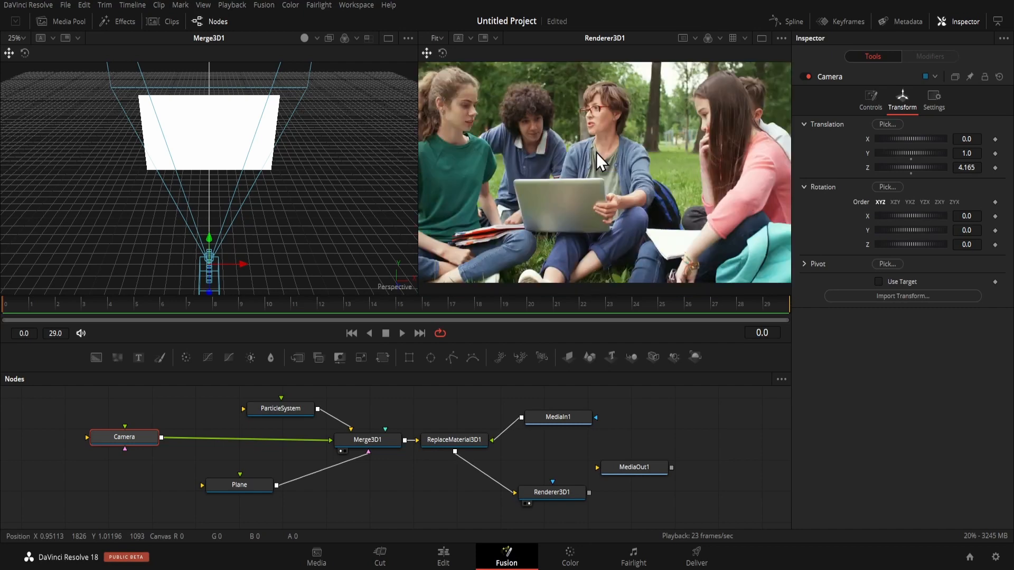
{"action": "left_click", "coordinate": [403, 333]}
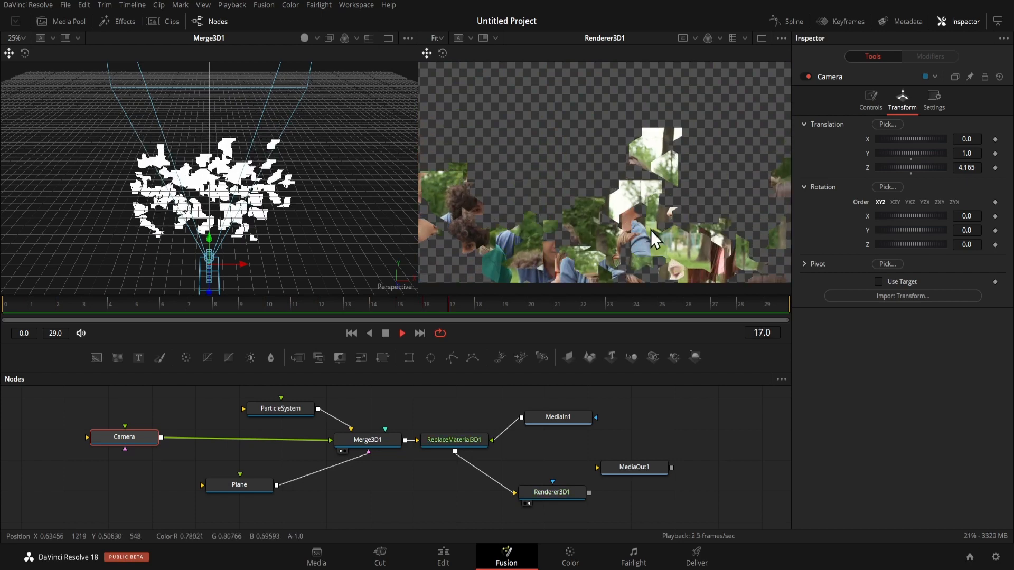
{"action": "left_click", "coordinate": [386, 333]}
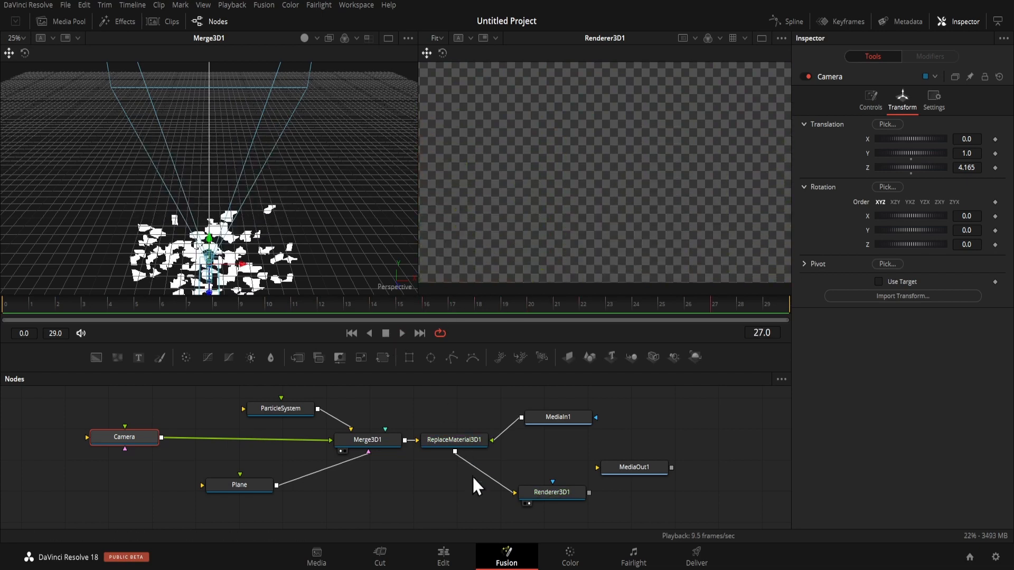
- Switch to the Edit page and step the playhead back ten frames to 00:00:04:17
{"action": "left_click", "coordinate": [442, 556]}
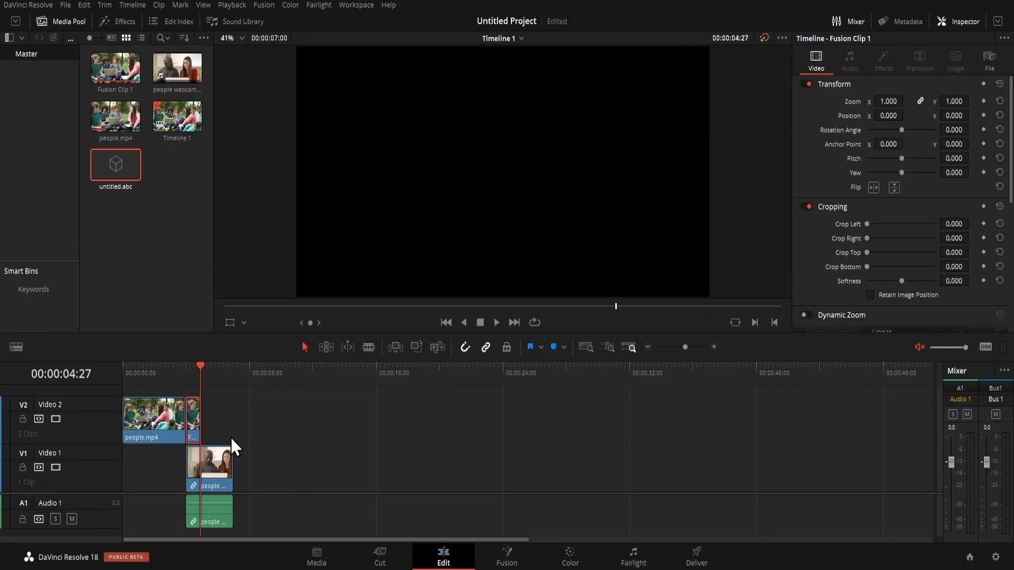
{"action": "key", "text": "Left"}
{"action": "key", "text": "Left"}
{"action": "key", "text": "Left"}
{"action": "key", "text": "Left"}
{"action": "key", "text": "Left"}
{"action": "key", "text": "Left"}
{"action": "key", "text": "Left"}
{"action": "key", "text": "Left"}
{"action": "key", "text": "Left"}
{"action": "key", "text": "Left"}
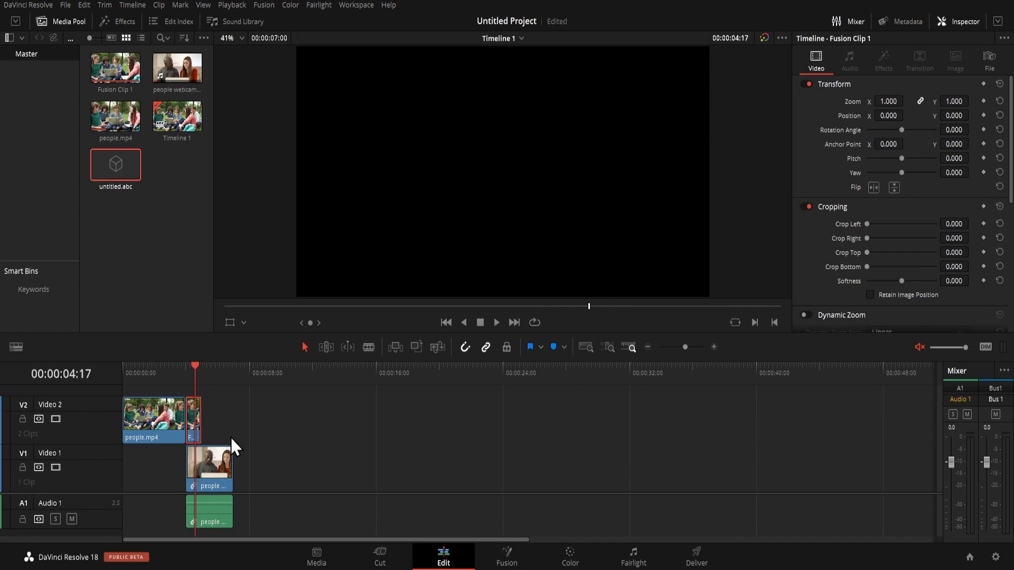
- Connect Renderer3D1's output to MediaOut1 in the Fusion composition and return to the Edit page
{"action": "left_click", "coordinate": [504, 556]}
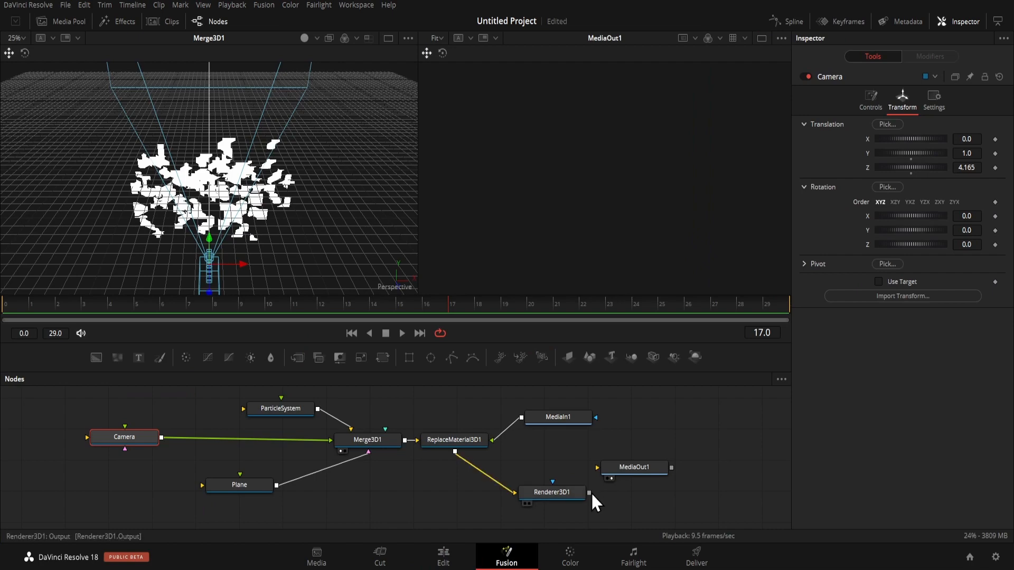
{"action": "left_click_drag", "start_coordinate": [589, 492], "coordinate": [628, 468]}
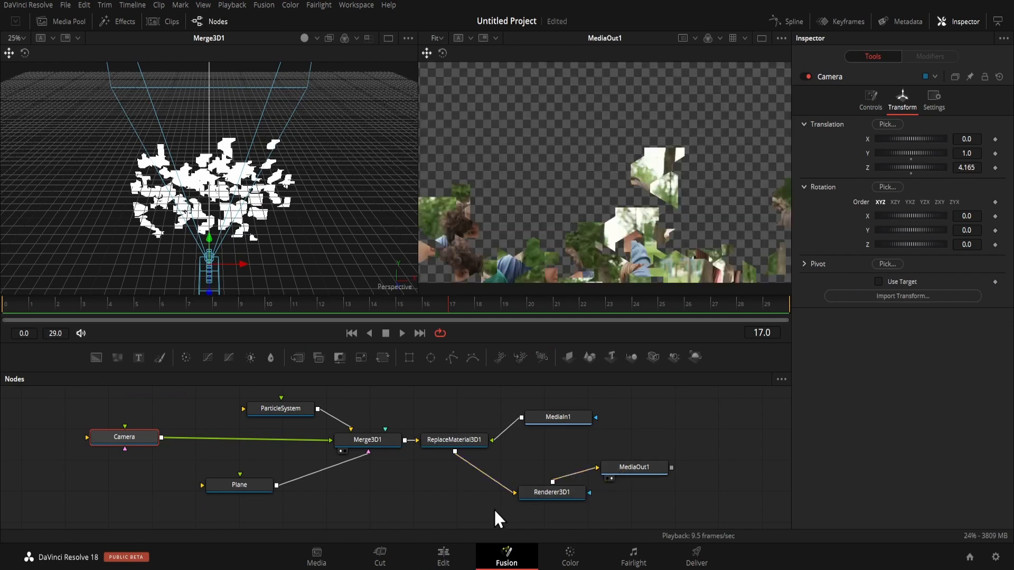
{"action": "left_click", "coordinate": [455, 555]}
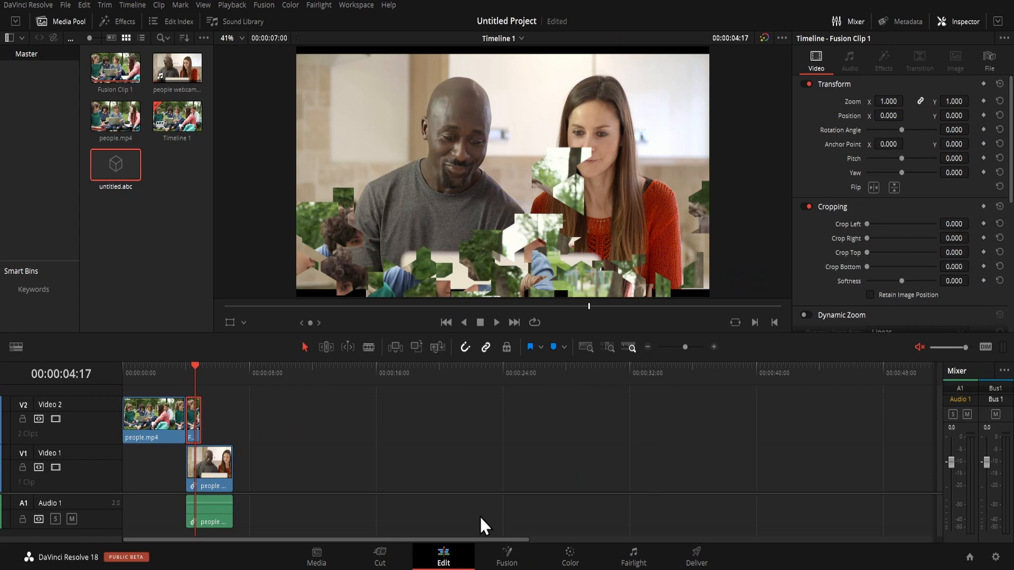
- Go to the Deliver page and choose the Custom Export preset for rendering the timeline
{"action": "left_click", "coordinate": [120, 166]}
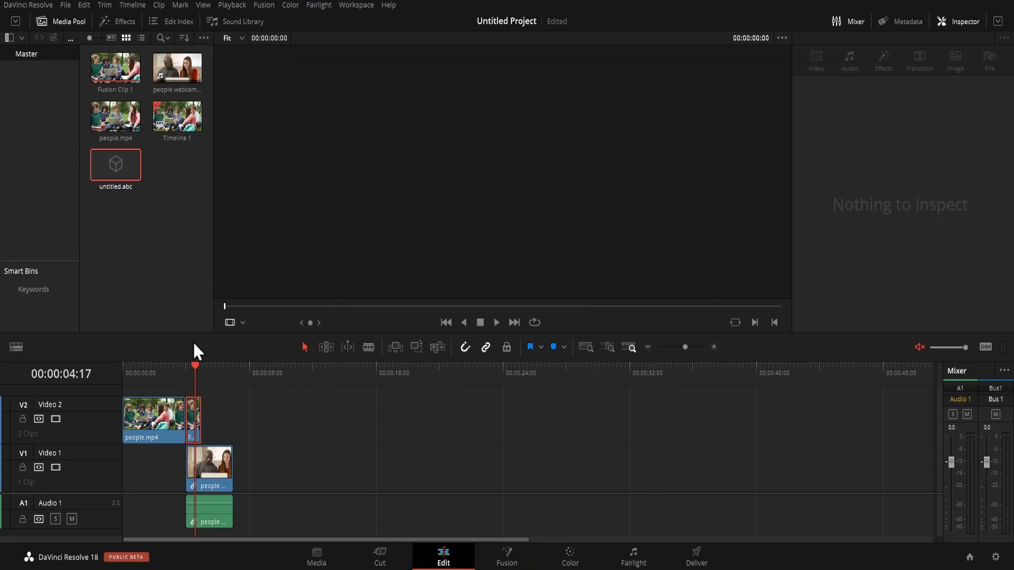
{"action": "left_click", "coordinate": [692, 557]}
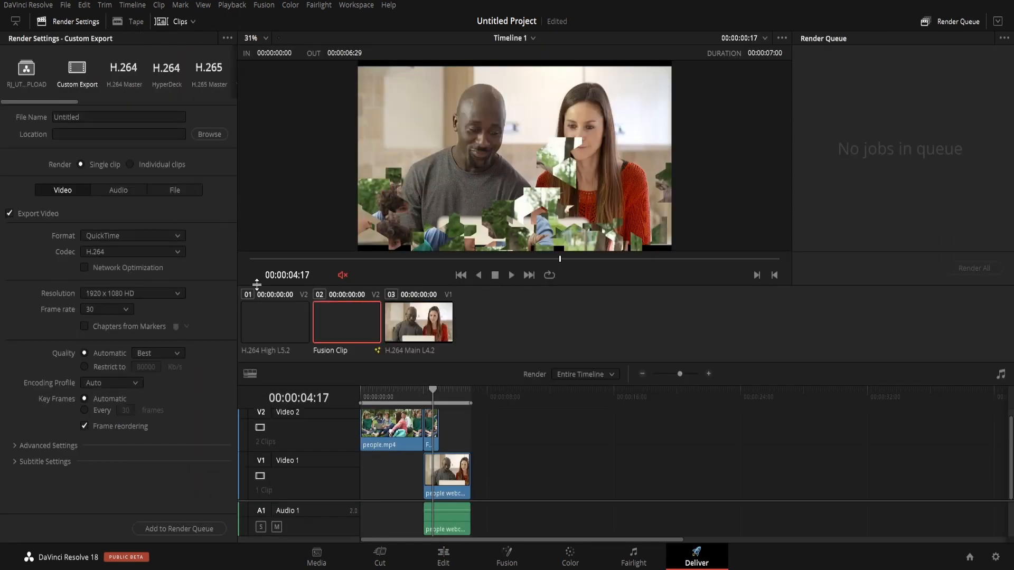
{"action": "left_click", "coordinate": [75, 71]}
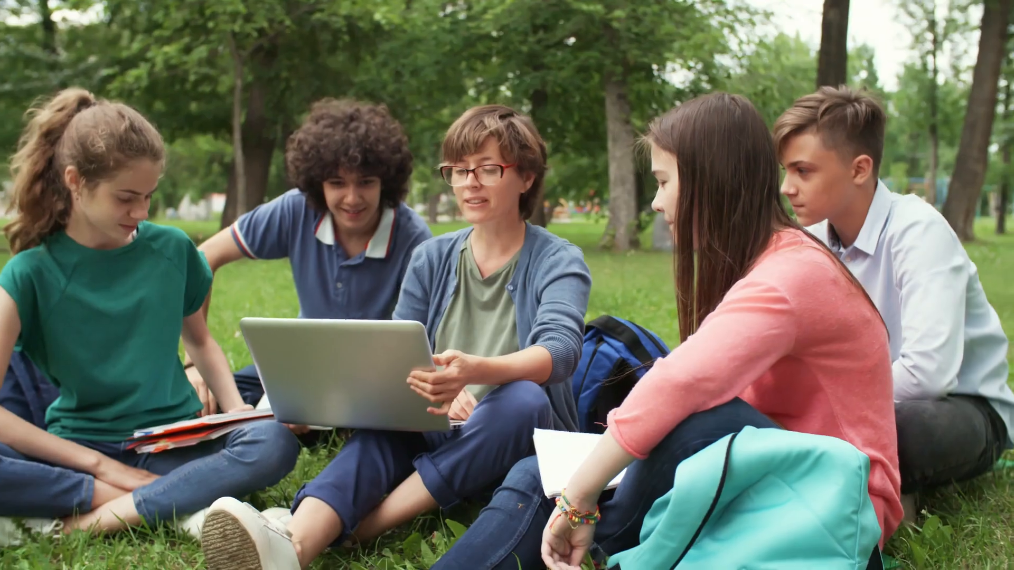